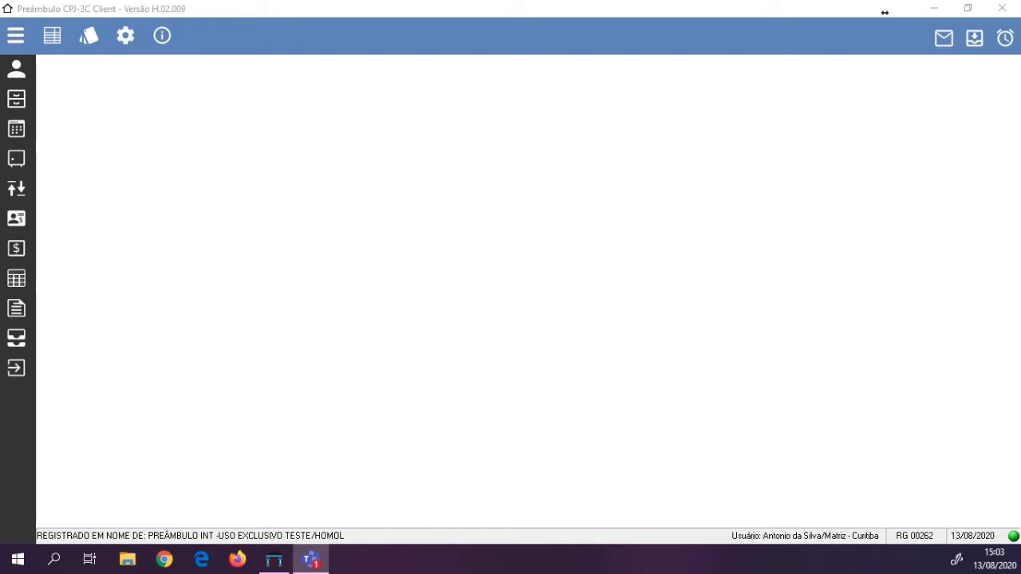
In the Processual preferences, try making Contrato com cliente and Responsável mandatory fields, clearing the client contract option again
{"action": "left_click", "coordinate": [125, 35]}
{"action": "left_click", "coordinate": [169, 128]}
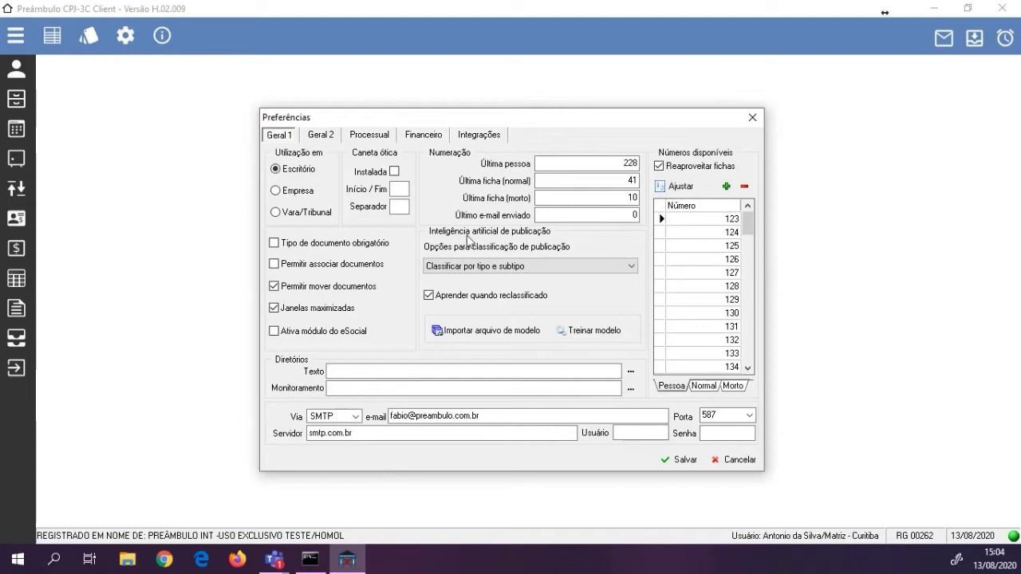
{"action": "left_click", "coordinate": [370, 135]}
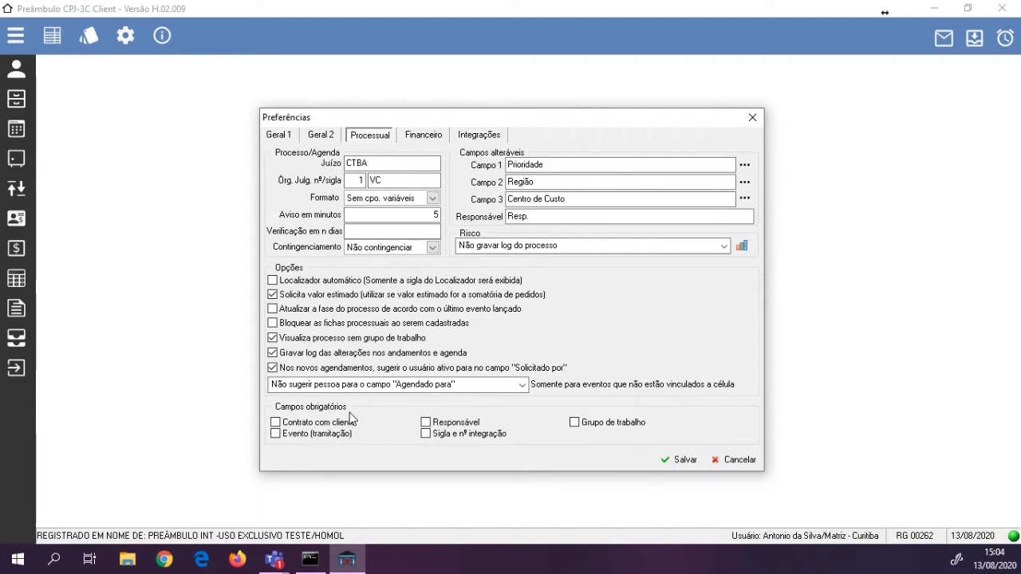
{"action": "left_click", "coordinate": [275, 422]}
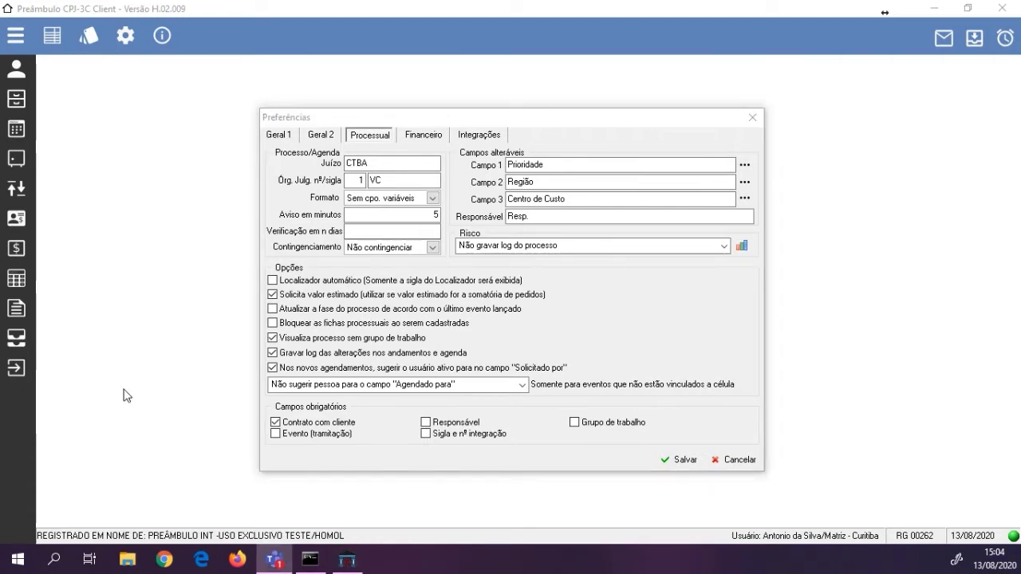
{"action": "left_click", "coordinate": [282, 449]}
{"action": "left_click", "coordinate": [293, 424]}
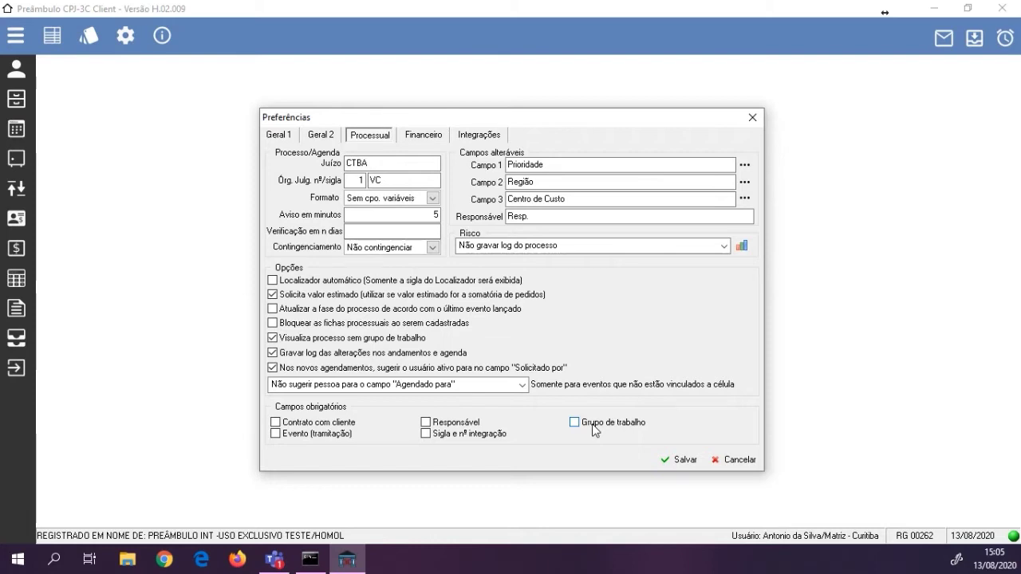
{"action": "left_click", "coordinate": [469, 423]}
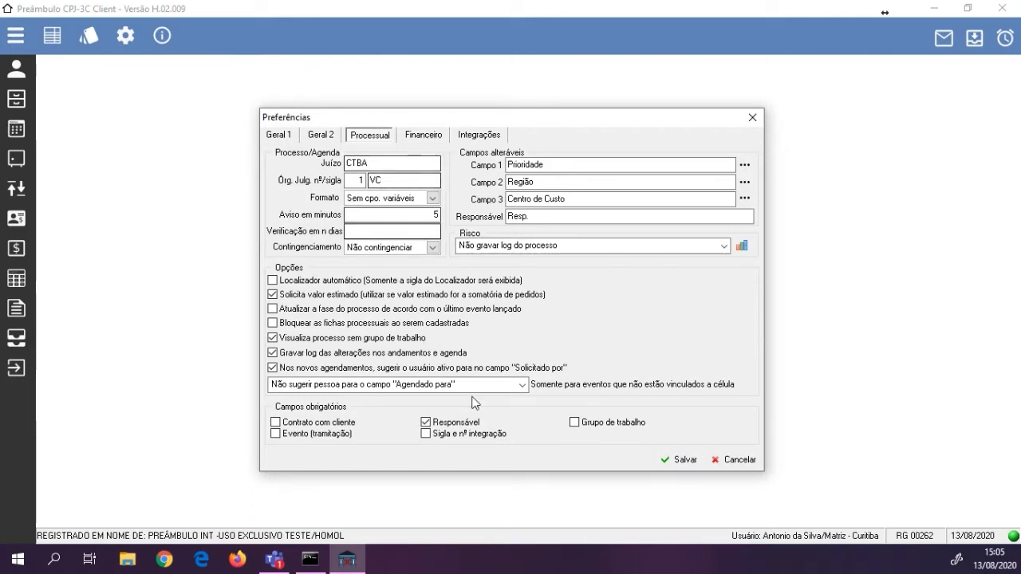
Review the mandatory field options in the Financeiro preferences, return to the Processual ones, and cancel the preferences without saving
{"action": "left_click", "coordinate": [421, 137]}
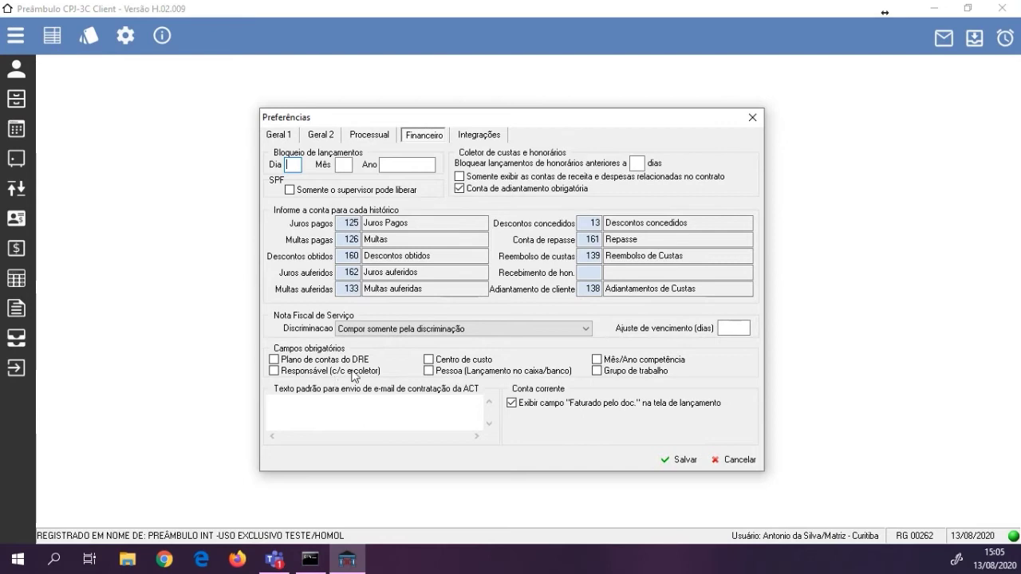
{"action": "left_click", "coordinate": [383, 136]}
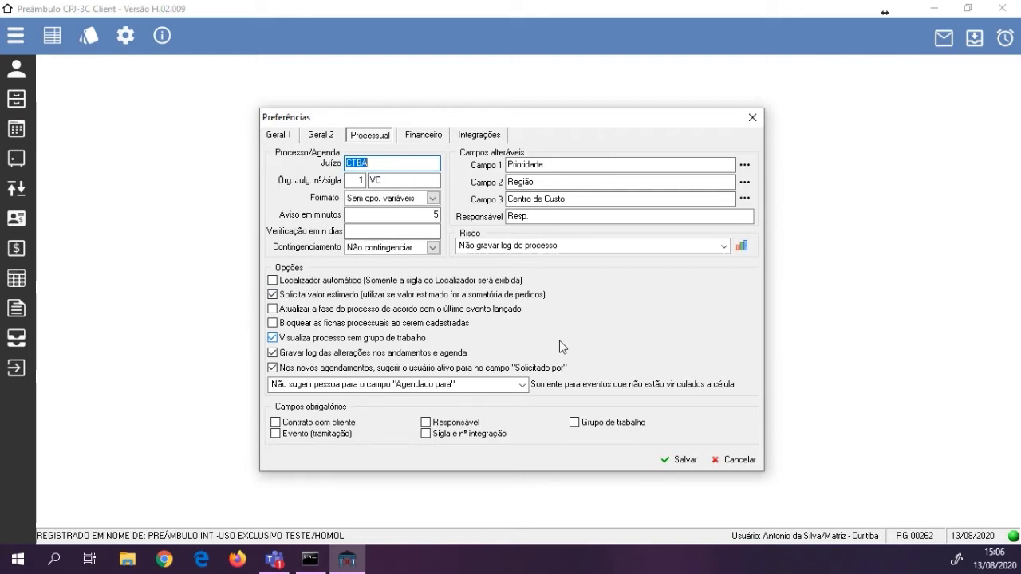
{"action": "left_click", "coordinate": [735, 460]}
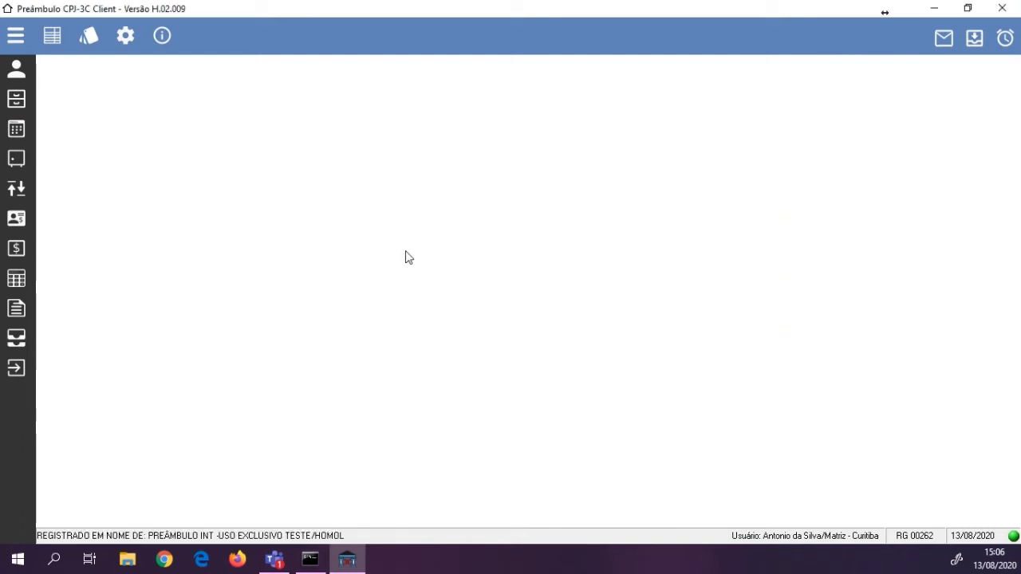
Open the process list, display record N 000002.00 to view its fields, and close it without saving
{"action": "left_click", "coordinate": [16, 98]}
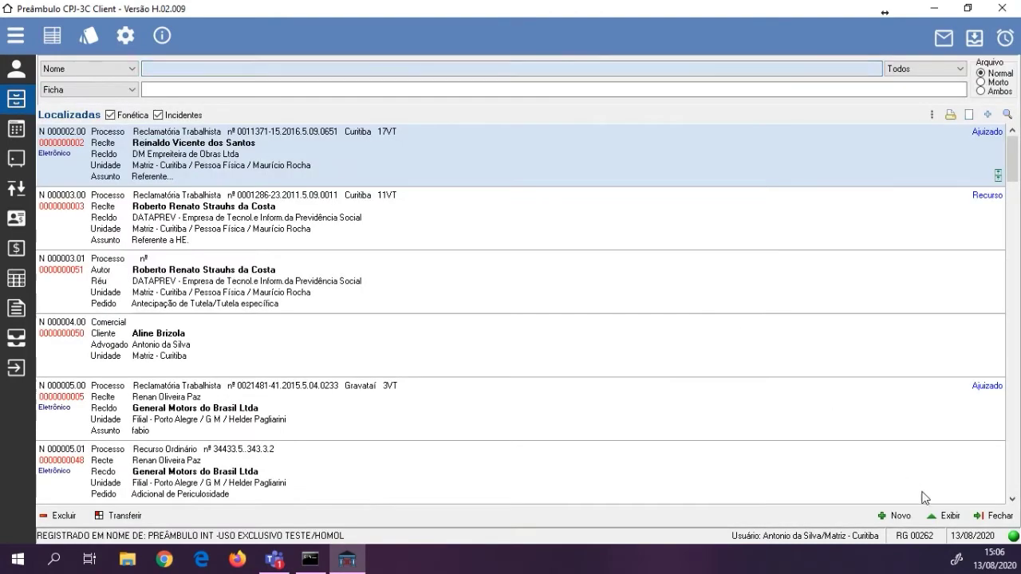
{"action": "left_click", "coordinate": [942, 515]}
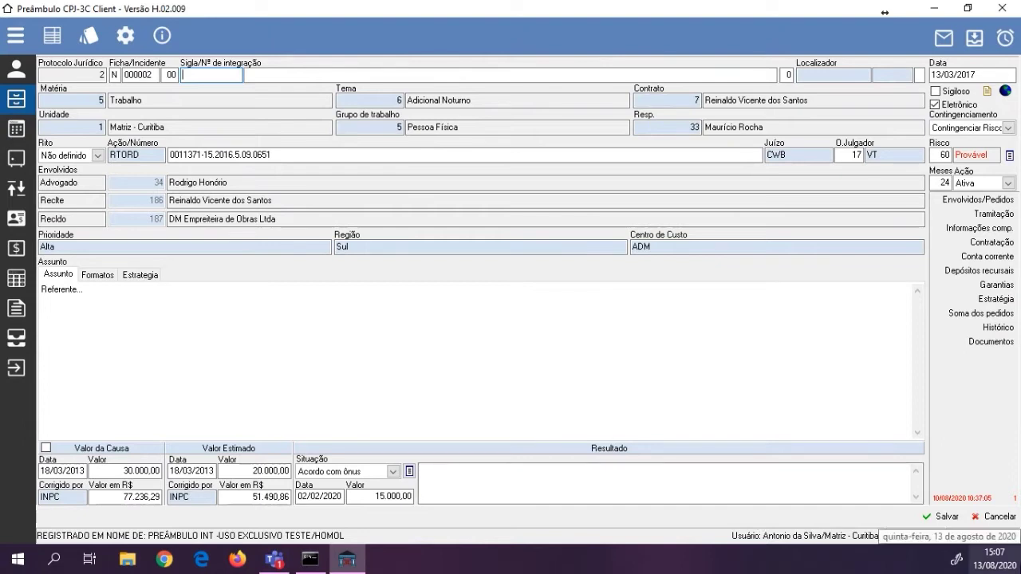
{"action": "left_click", "coordinate": [992, 516]}
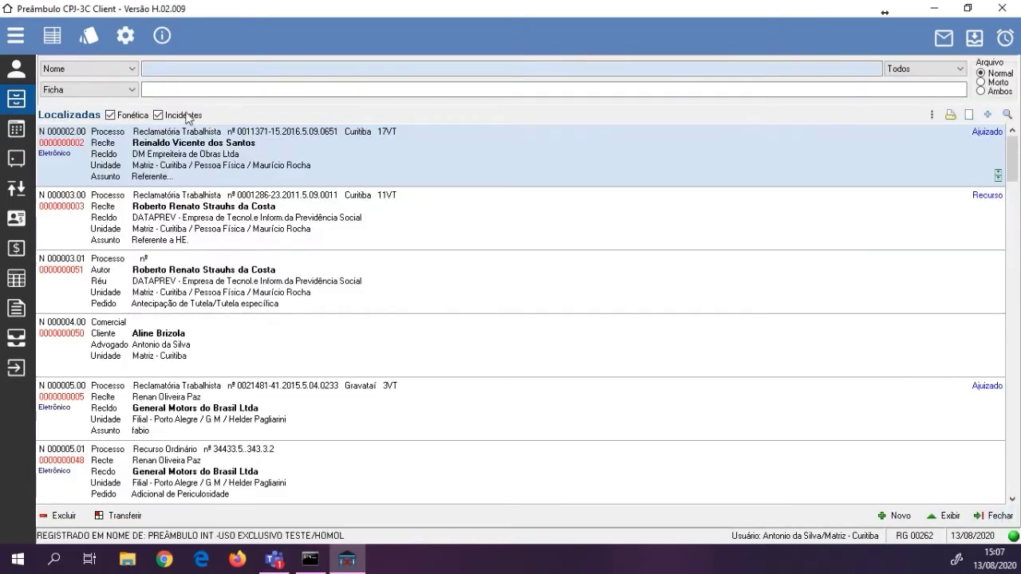
View the general information on the numbers of records, clients, lawyers, suppliers and people, and close it
{"action": "left_click", "coordinate": [89, 35]}
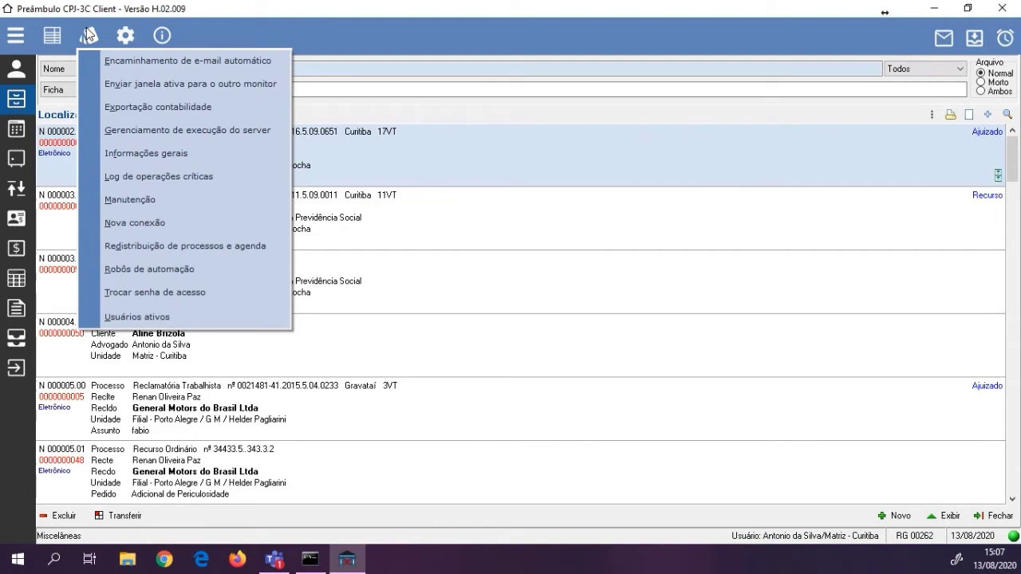
{"action": "left_click", "coordinate": [143, 154]}
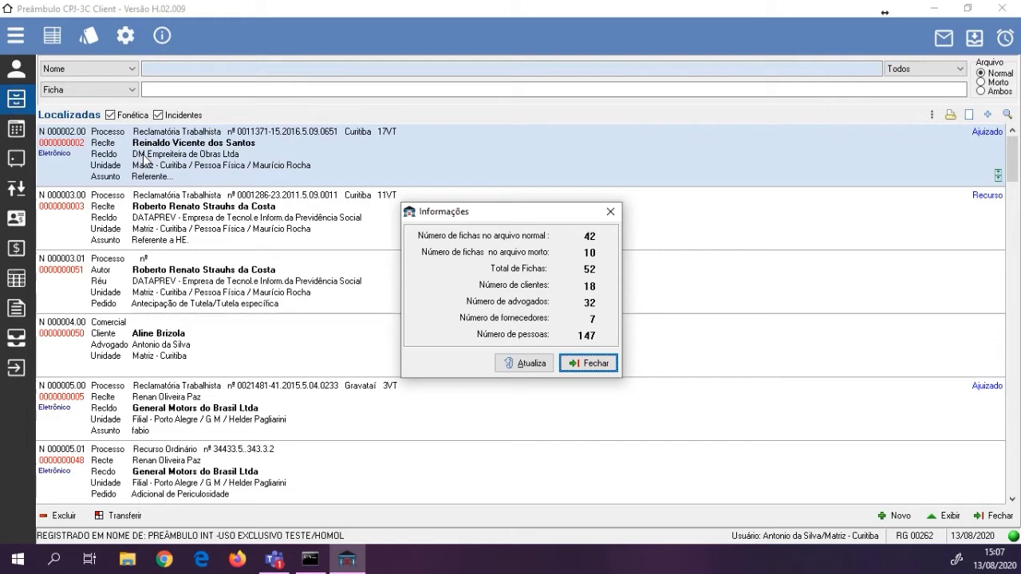
{"action": "left_click", "coordinate": [606, 367]}
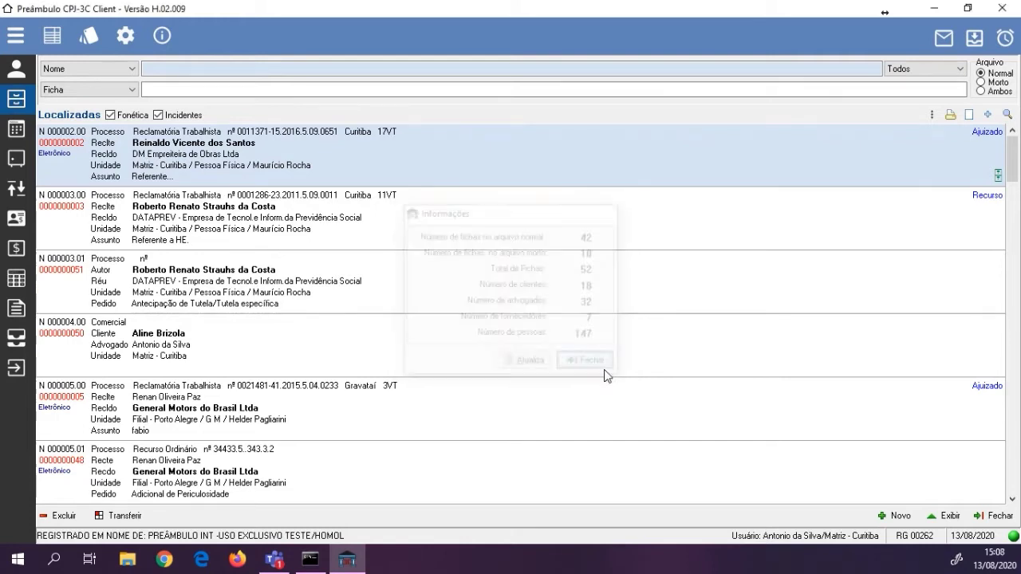
Open the critical operations log and read the full occurrence text of the listed entry
{"action": "left_click", "coordinate": [88, 36]}
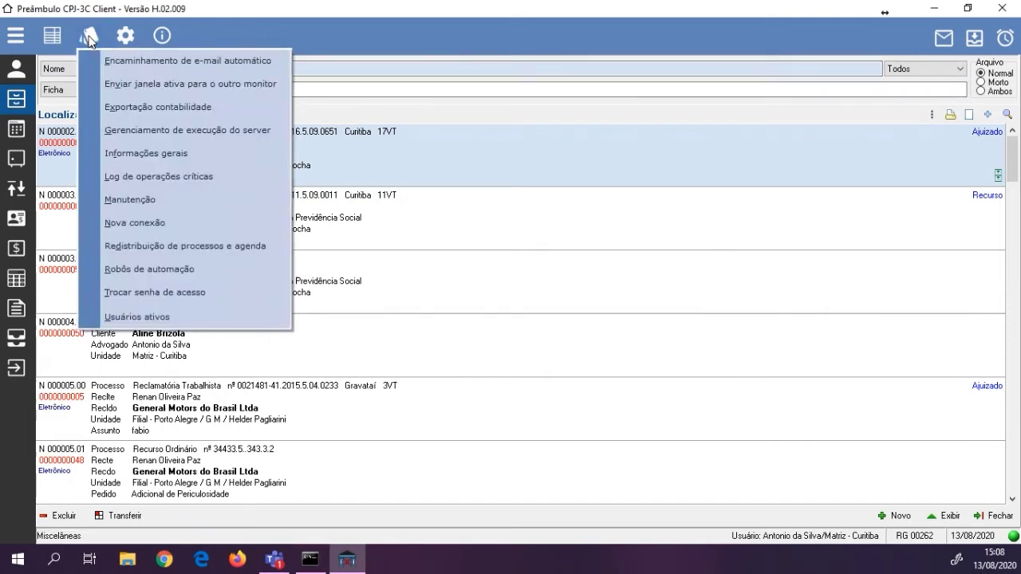
{"action": "left_click", "coordinate": [133, 178]}
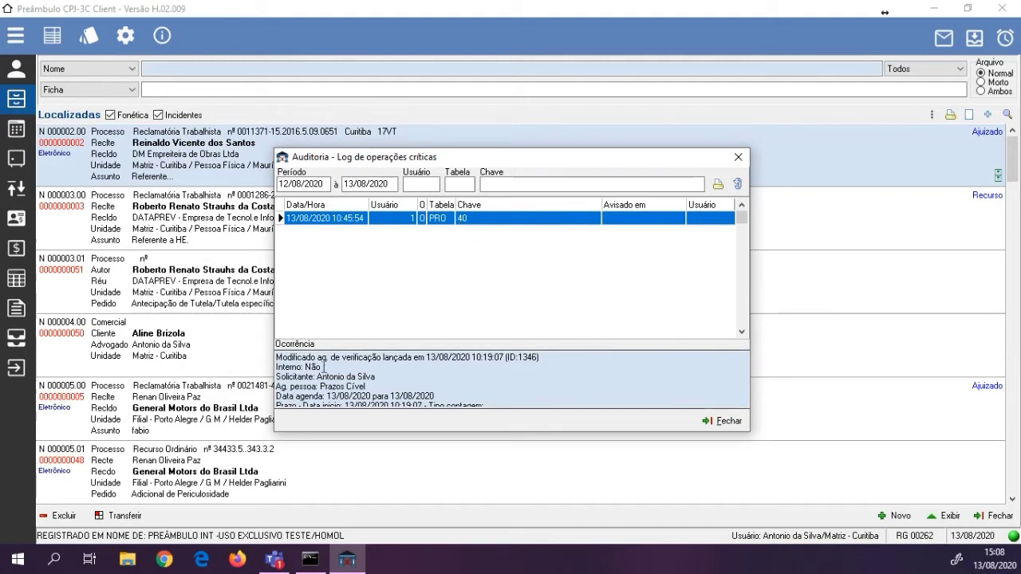
{"action": "left_click", "coordinate": [432, 377]}
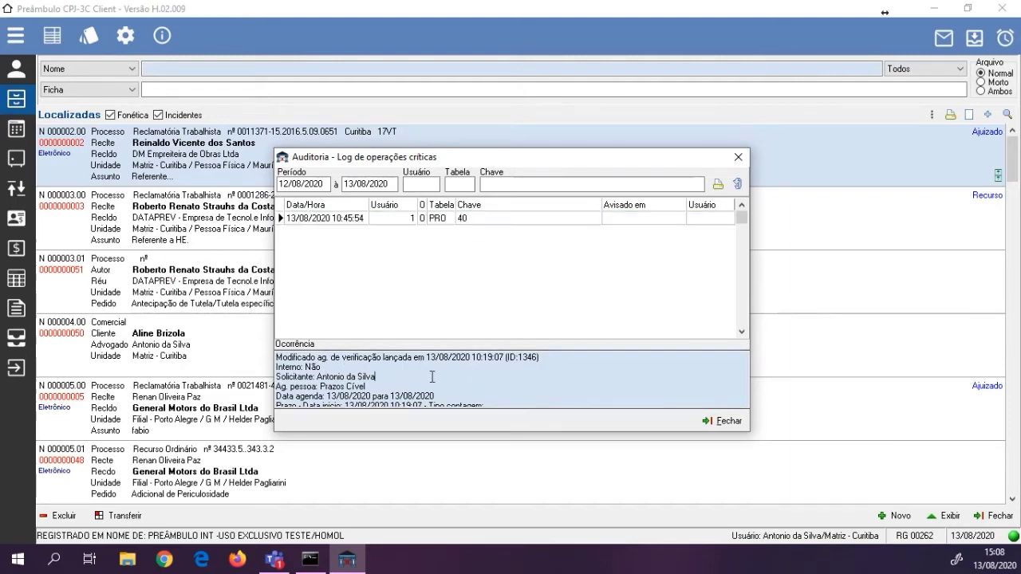
{"action": "key", "text": "Down"}
{"action": "key", "text": "Down"}
{"action": "key", "text": "Down"}
{"action": "key", "text": "Down"}
{"action": "key", "text": "Down"}
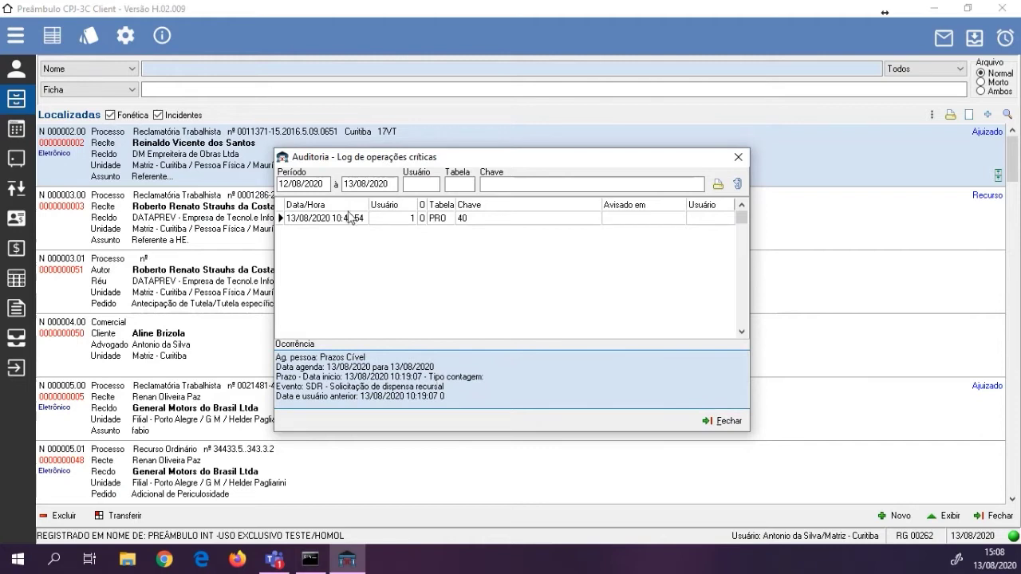
Set the log period's start date to 12/01/2020 and refresh the entries
{"action": "left_click", "coordinate": [316, 182]}
{"action": "key", "text": "BackSpace"}
{"action": "type", "text": "1"}
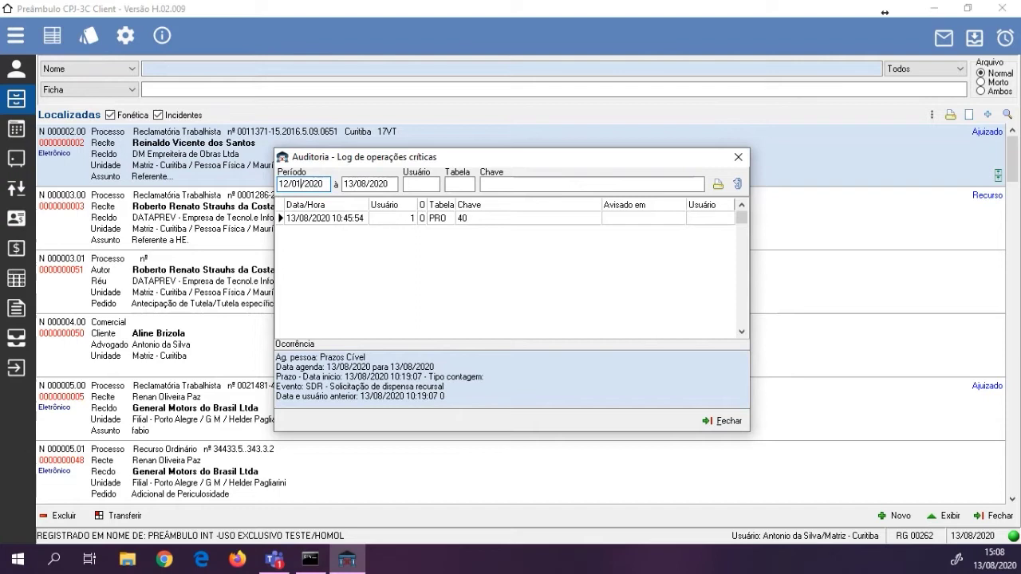
{"action": "left_click", "coordinate": [734, 185]}
Browse the critical operations log entries from May to June 2020, examine their occurrence details, and close the log
{"action": "key", "text": "Down"}
{"action": "key", "text": "Down"}
{"action": "key", "text": "Down"}
{"action": "key", "text": "Down"}
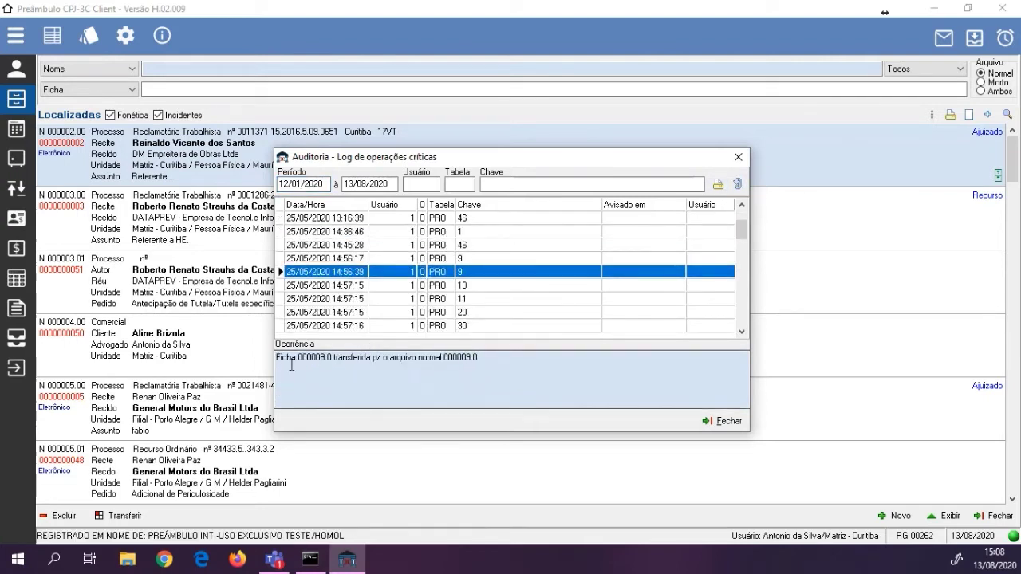
{"action": "left_click", "coordinate": [431, 312]}
{"action": "left_click", "coordinate": [441, 326]}
{"action": "scroll", "coordinate": [446, 339], "scroll_direction": "down", "scroll_amount": 15}
{"action": "scroll", "coordinate": [449, 332], "scroll_direction": "down", "scroll_amount": 2}
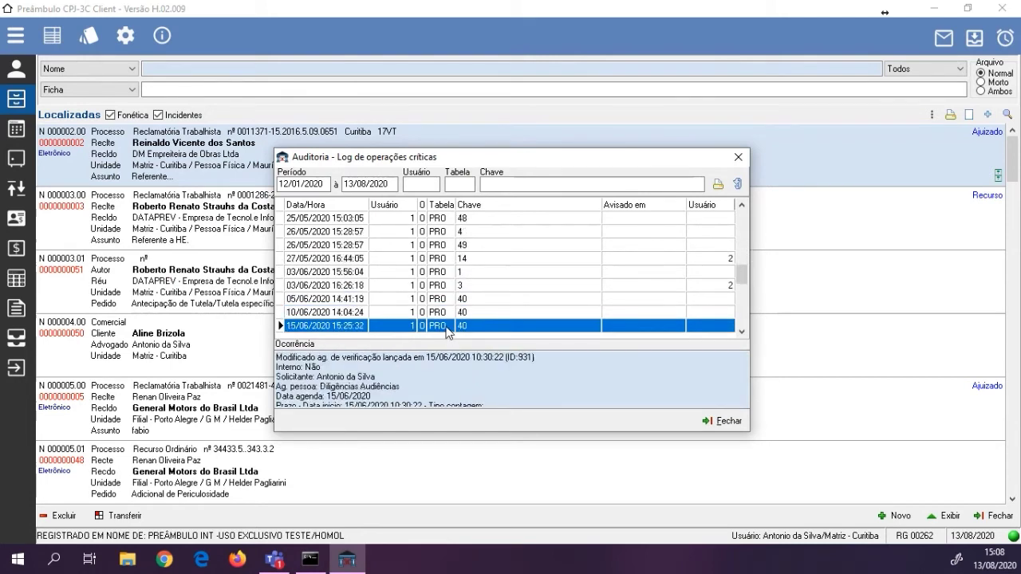
{"action": "scroll", "coordinate": [447, 332], "scroll_direction": "down", "scroll_amount": 2}
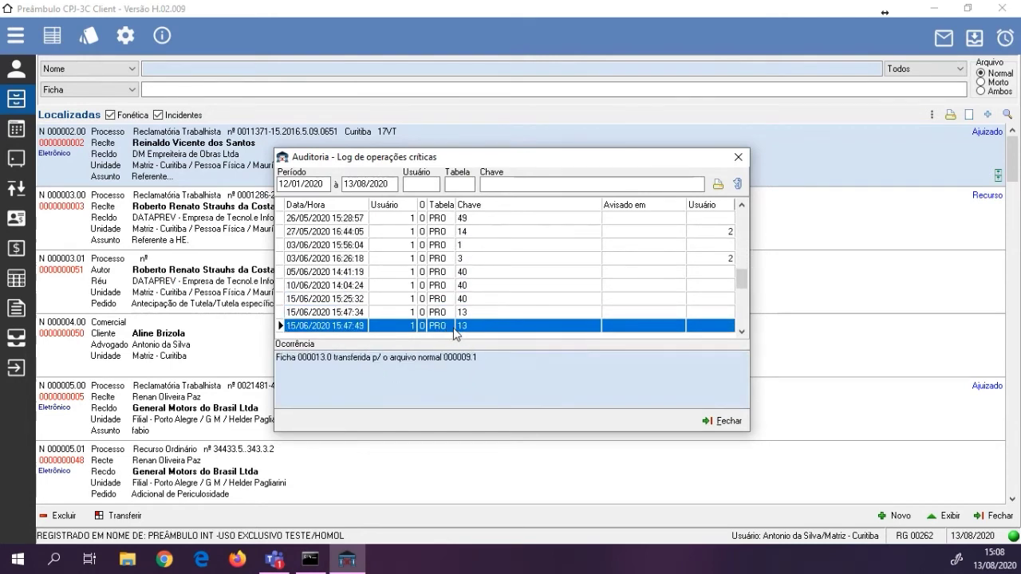
{"action": "scroll", "coordinate": [458, 334], "scroll_direction": "down", "scroll_amount": 4}
{"action": "scroll", "coordinate": [459, 338], "scroll_direction": "down", "scroll_amount": 1}
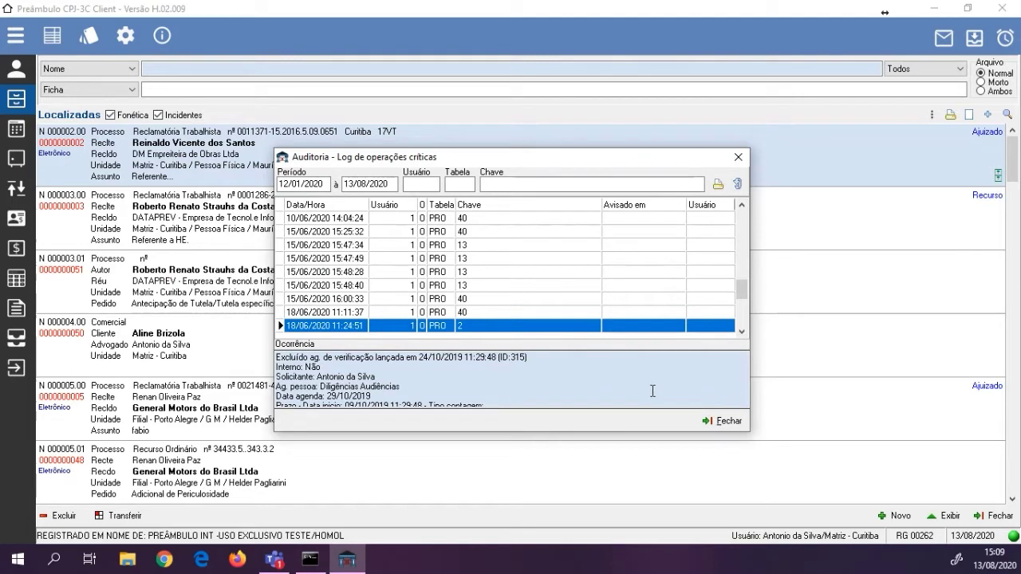
{"action": "left_click", "coordinate": [722, 421]}
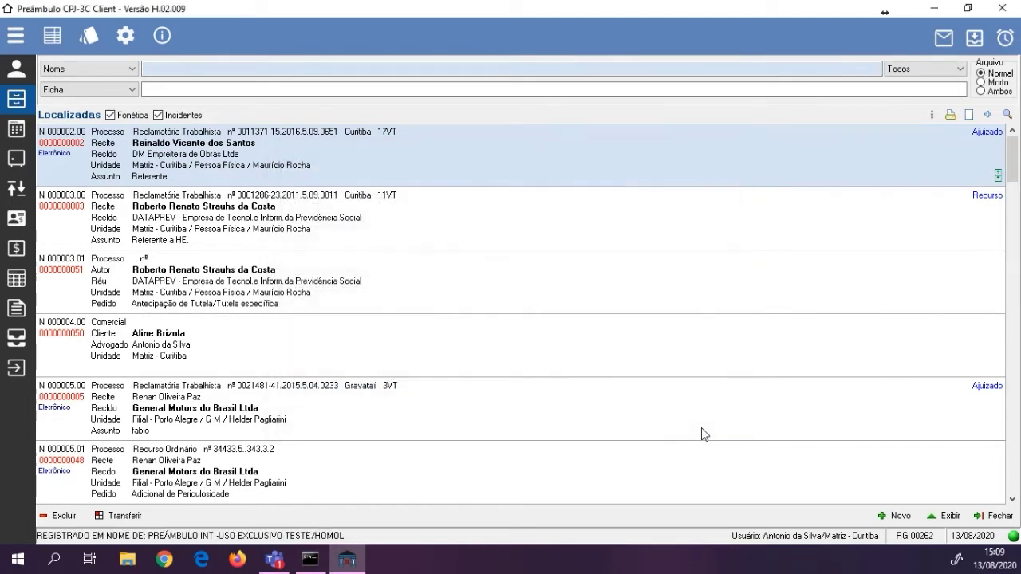
Open the Manutenção routine past its backup notice and look through its categories up to Transferência de fichas
{"action": "left_click", "coordinate": [91, 37]}
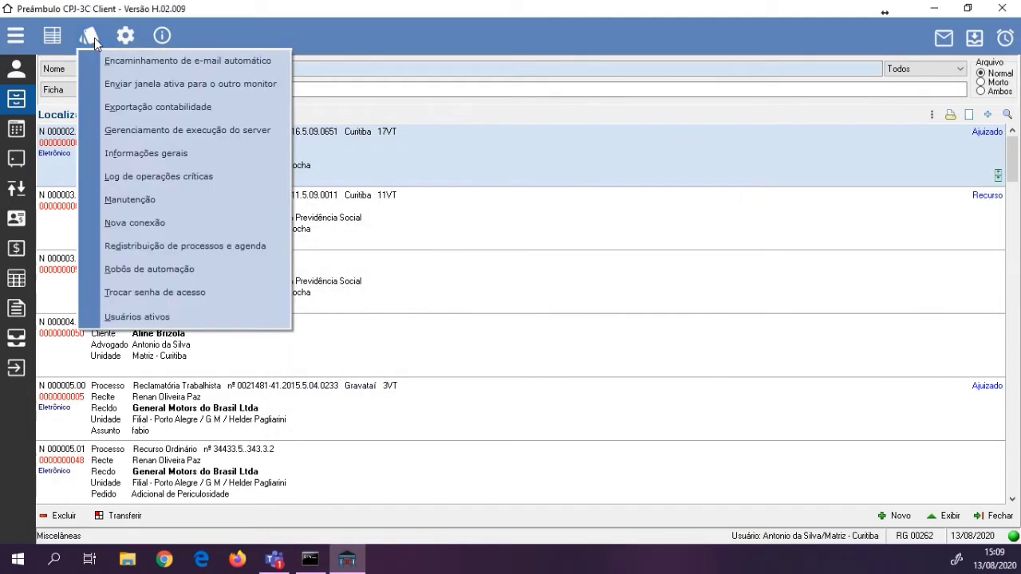
{"action": "left_click", "coordinate": [169, 199]}
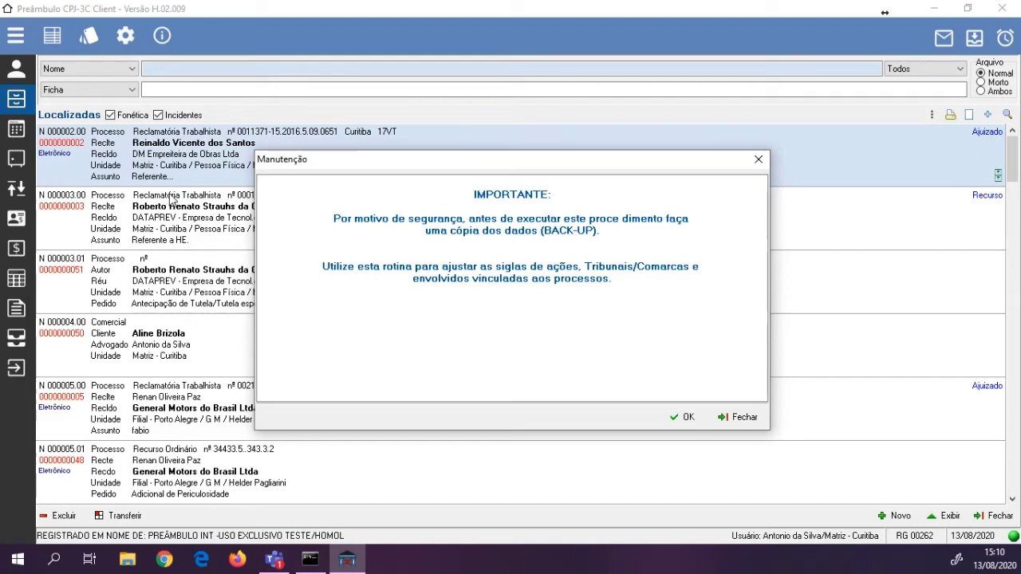
{"action": "left_click", "coordinate": [684, 418]}
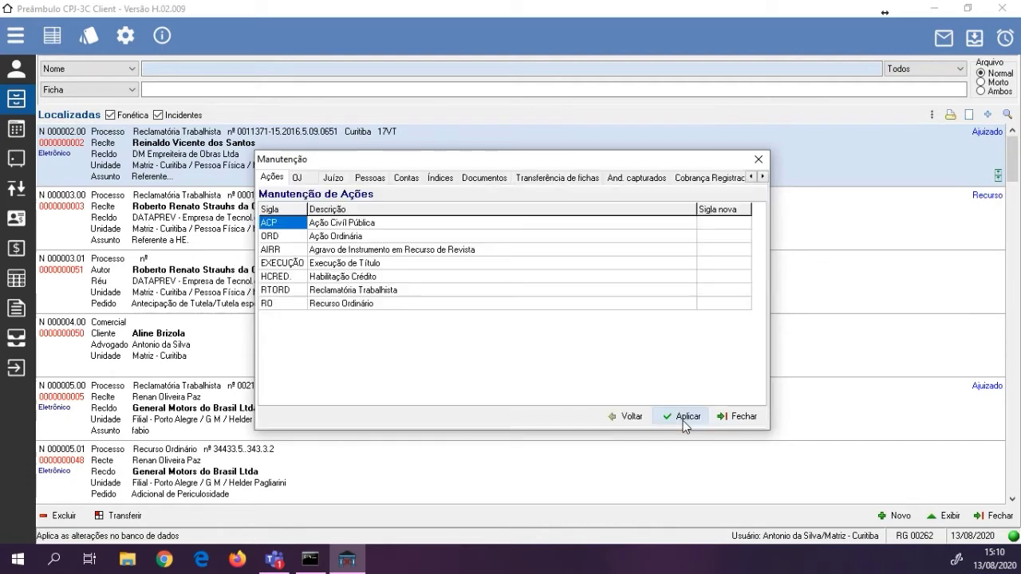
{"action": "left_click", "coordinate": [299, 178]}
{"action": "left_click", "coordinate": [369, 178]}
{"action": "left_click", "coordinate": [406, 178]}
{"action": "left_click", "coordinate": [441, 178]}
{"action": "left_click", "coordinate": [484, 177]}
{"action": "left_click", "coordinate": [557, 178]}
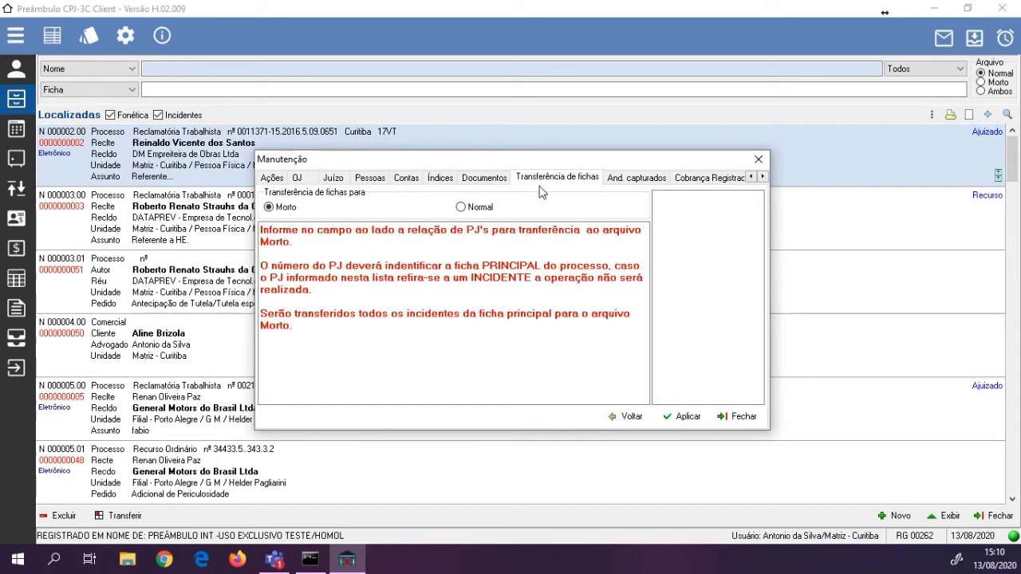
Examine the maintenance tables for Ações, OJ, Juízo and Pessoas, and return to the Ações table
{"action": "left_click", "coordinate": [272, 177]}
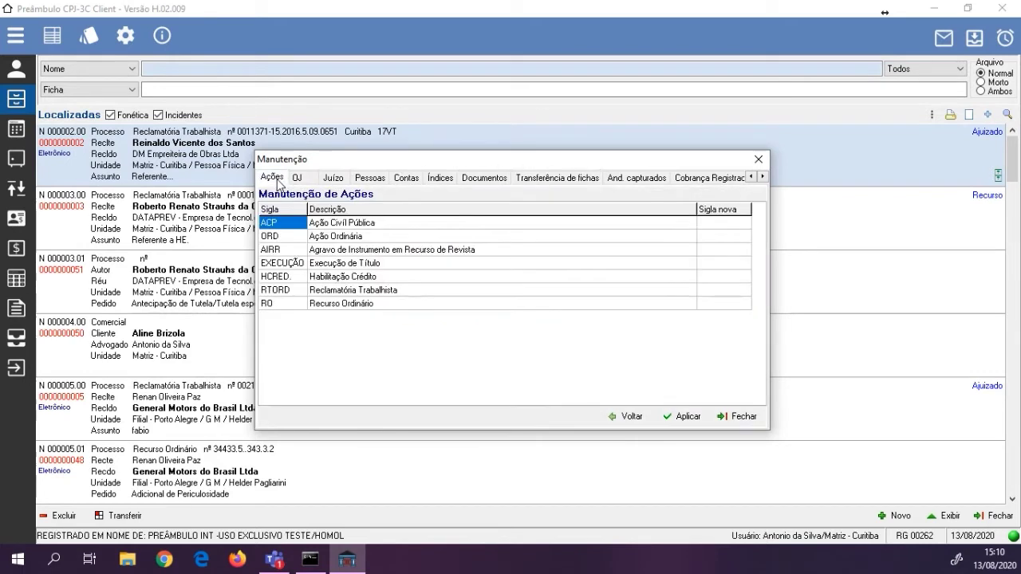
{"action": "left_click", "coordinate": [300, 179]}
{"action": "left_click", "coordinate": [331, 182]}
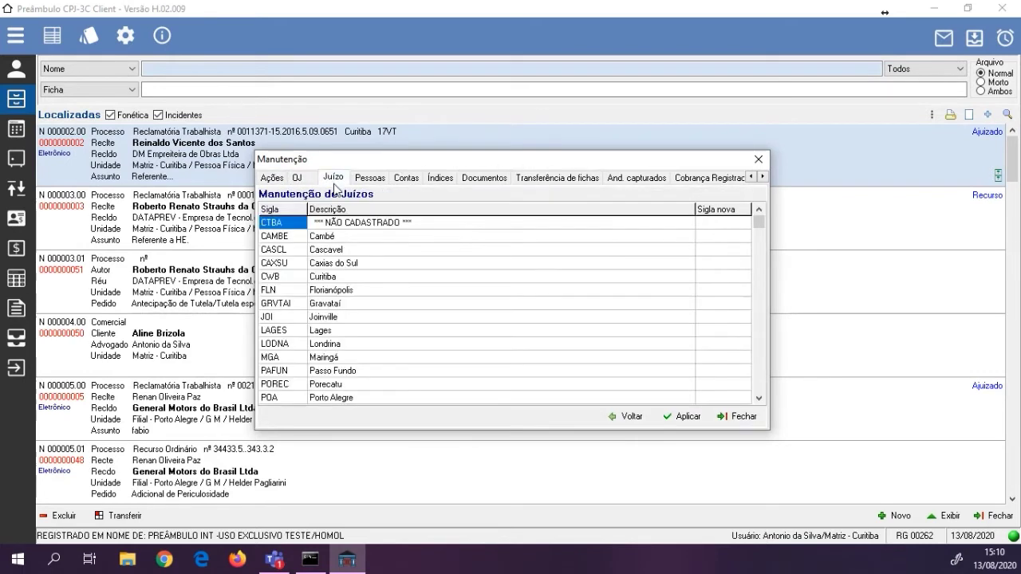
{"action": "left_click", "coordinate": [370, 184]}
{"action": "left_click", "coordinate": [298, 179]}
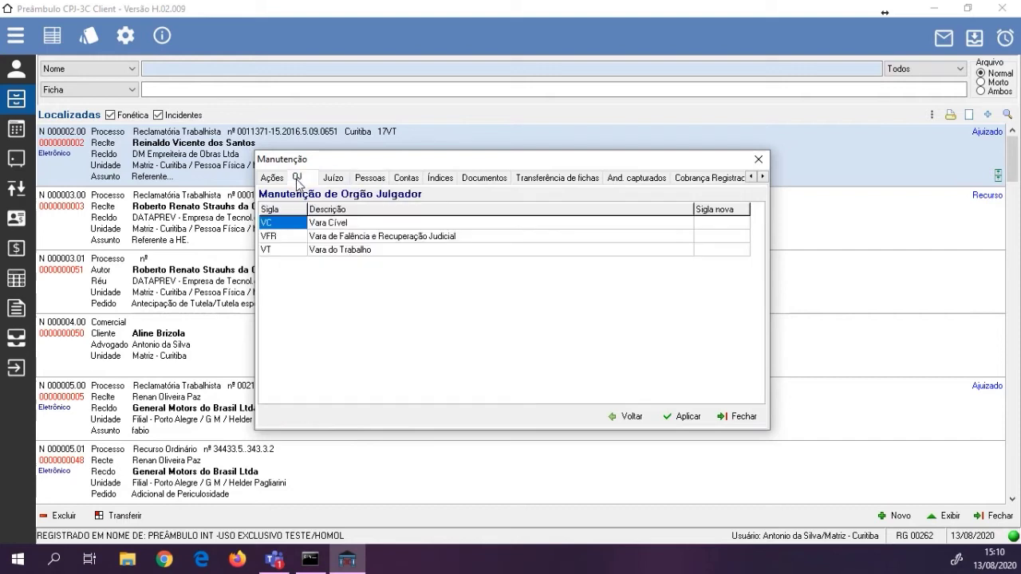
{"action": "left_click", "coordinate": [275, 182]}
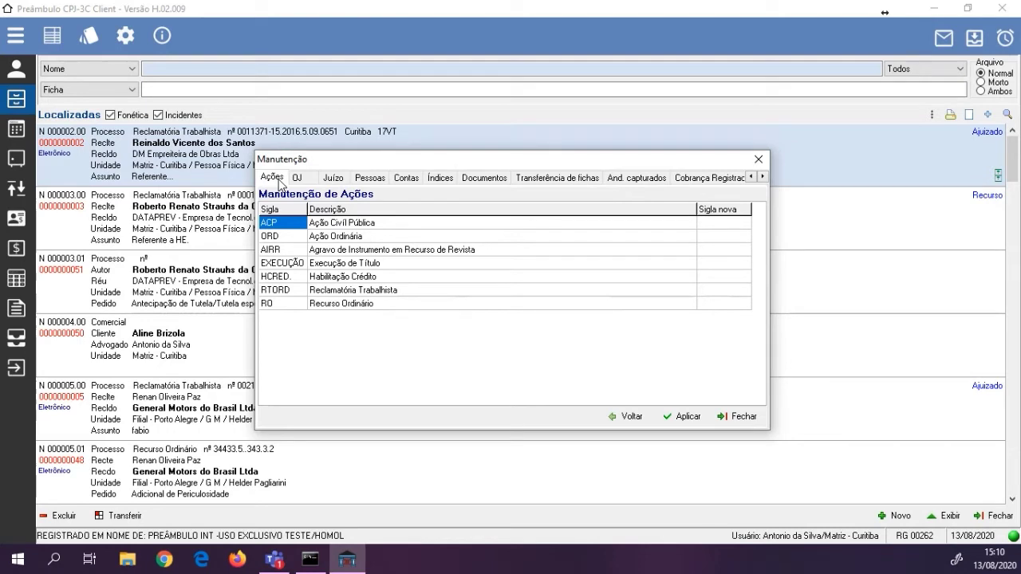
Try entering "rod" as the new abbreviation for the Recurso Ordinário action (RO), and erase the entry
{"action": "left_click", "coordinate": [280, 304]}
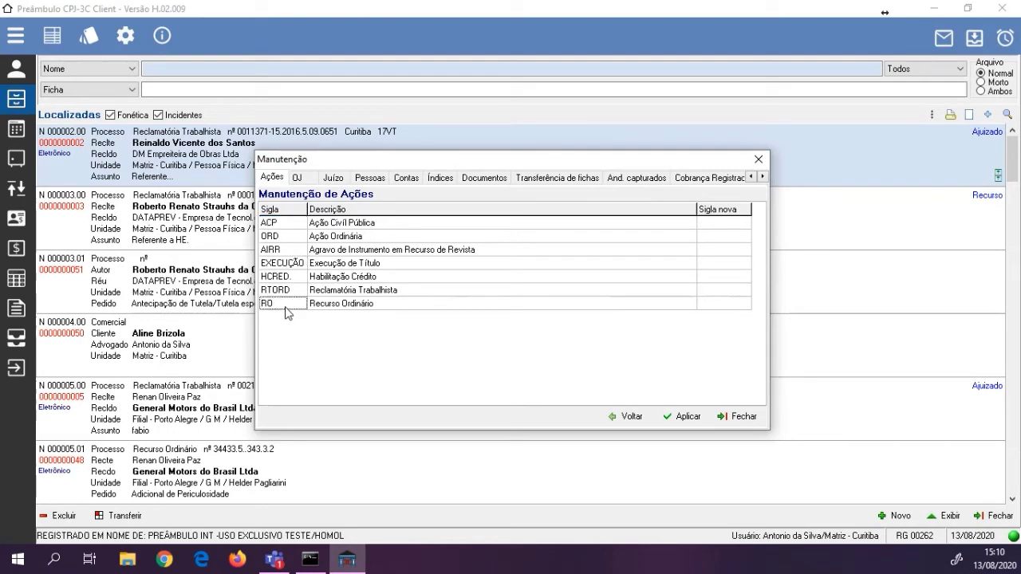
{"action": "left_click", "coordinate": [718, 306]}
{"action": "left_click", "coordinate": [718, 306]}
{"action": "type", "text": "rod"}
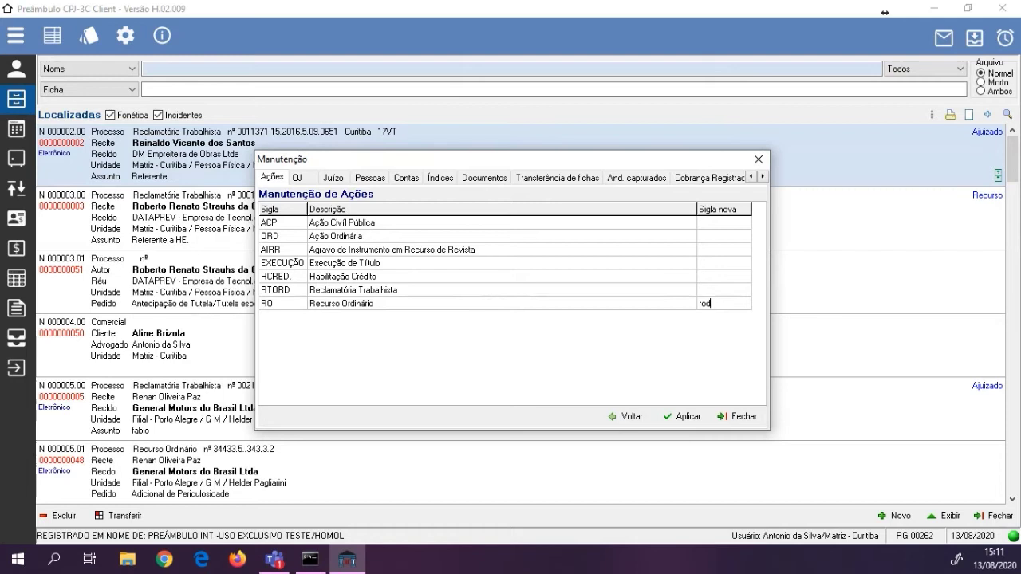
{"action": "key", "text": "BackSpace"}
{"action": "key", "text": "BackSpace"}
{"action": "key", "text": "BackSpace"}
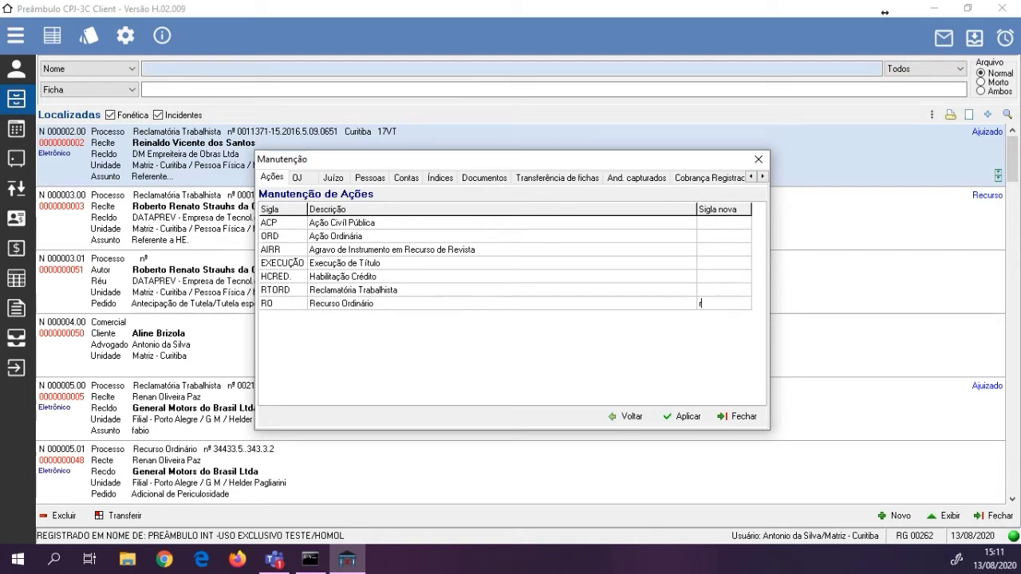
Enter ROD as the new abbreviation for the Recurso Ordinário action (RO) in the Ações maintenance table
{"action": "type", "text": "D"}
{"action": "key", "text": "BackSpace"}
{"action": "type", "text": "ROD"}
Enter CURI as the new abbreviation for Curitiba (CWB) in the Juízo maintenance table
{"action": "left_click", "coordinate": [333, 178]}
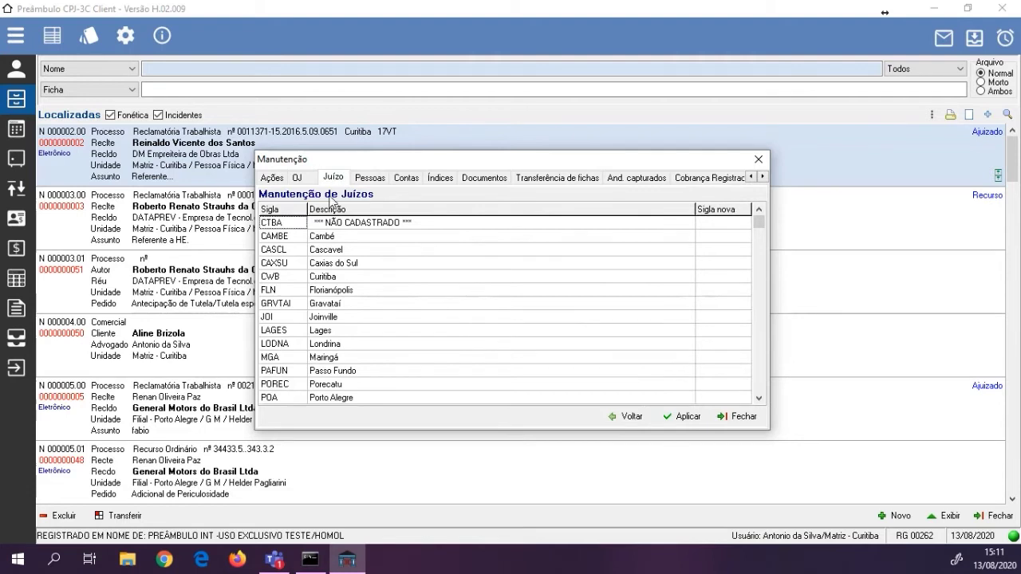
{"action": "double_click", "coordinate": [341, 279]}
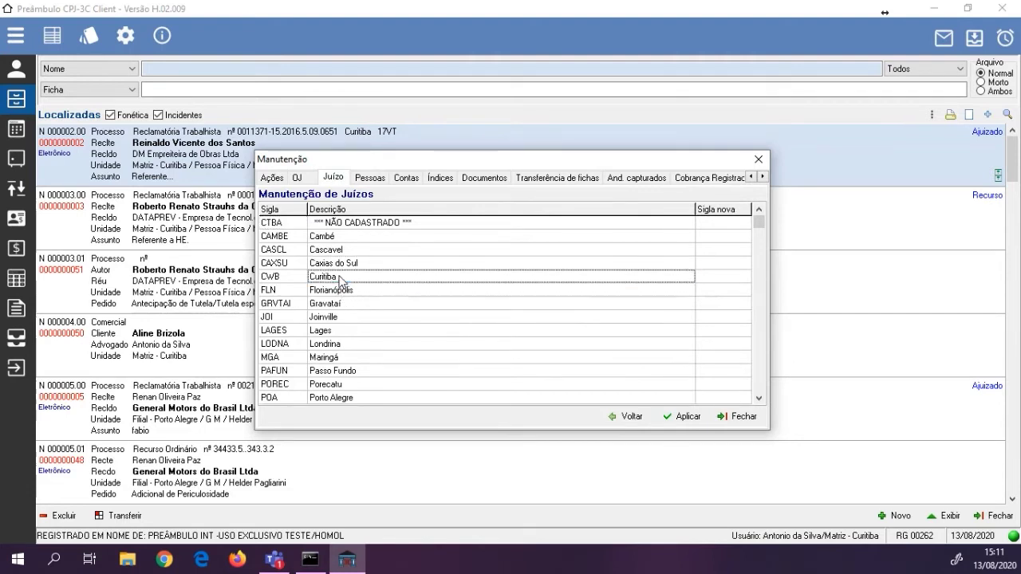
{"action": "left_click", "coordinate": [295, 274]}
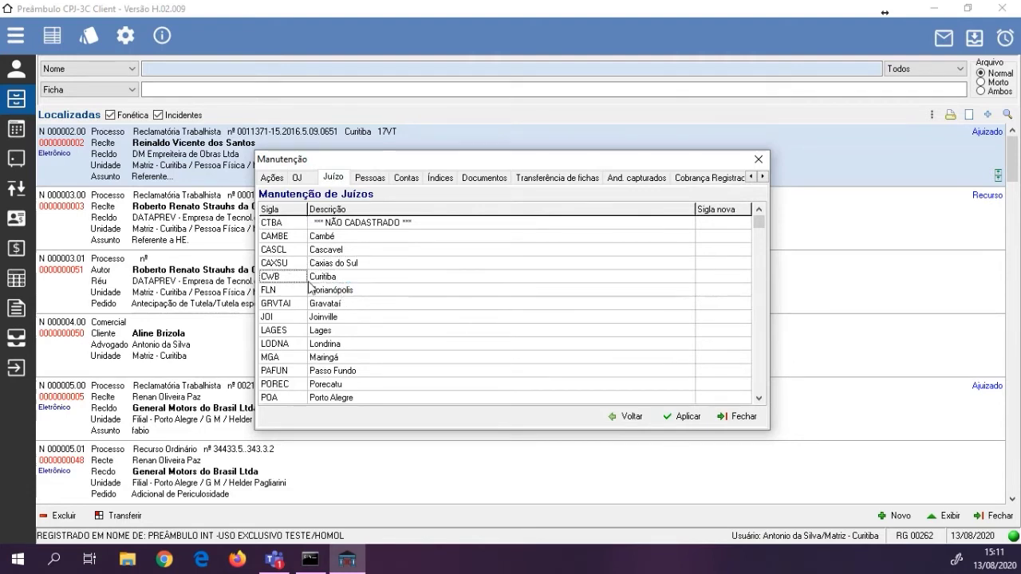
{"action": "left_click", "coordinate": [328, 279]}
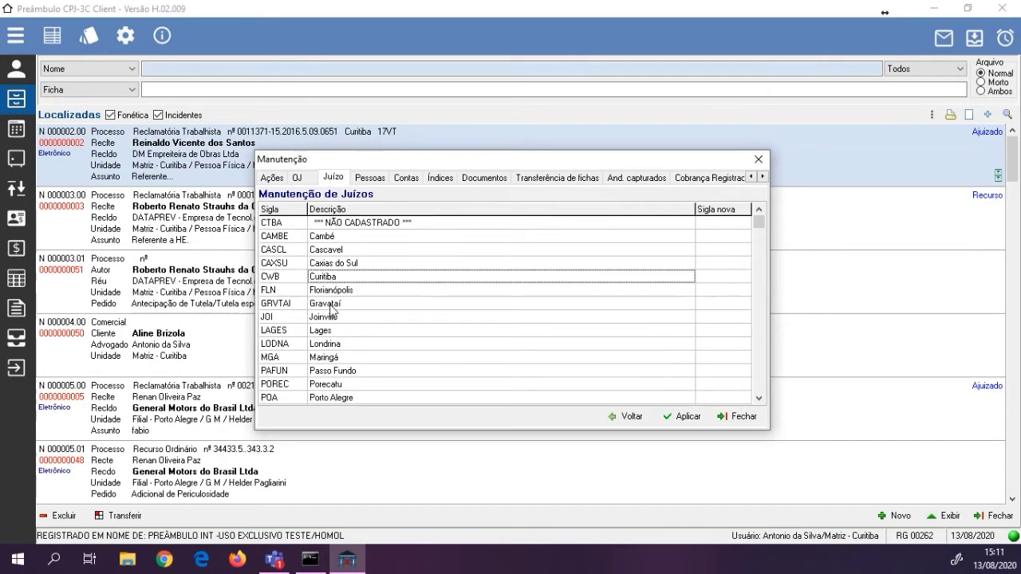
{"action": "left_click", "coordinate": [722, 277]}
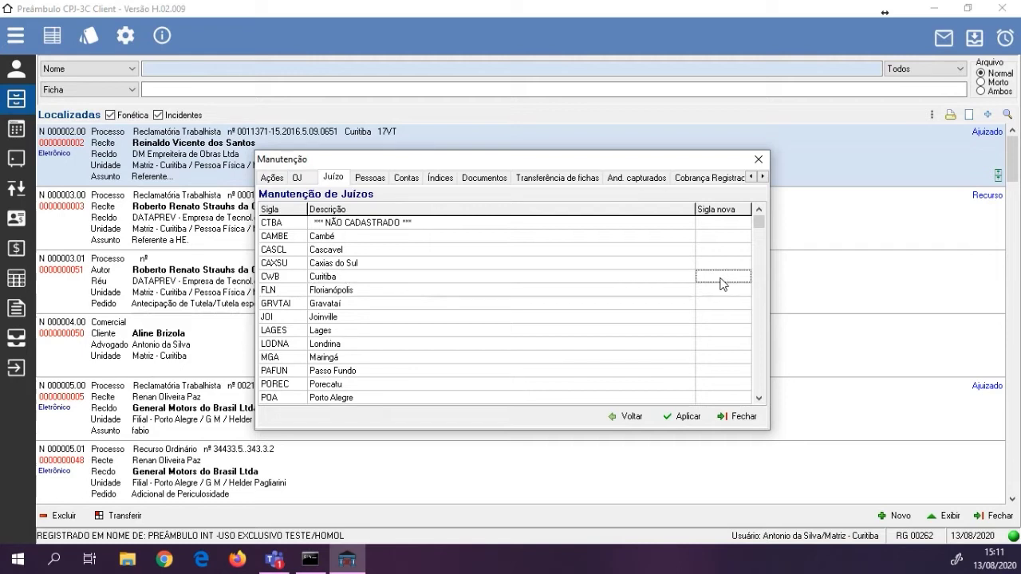
{"action": "type", "text": "CURI"}
In Pessoas maintenance, search the register by first name, choose the first match as Pessoa, and enter the other match's code as Pessoa nova
{"action": "left_click", "coordinate": [370, 177]}
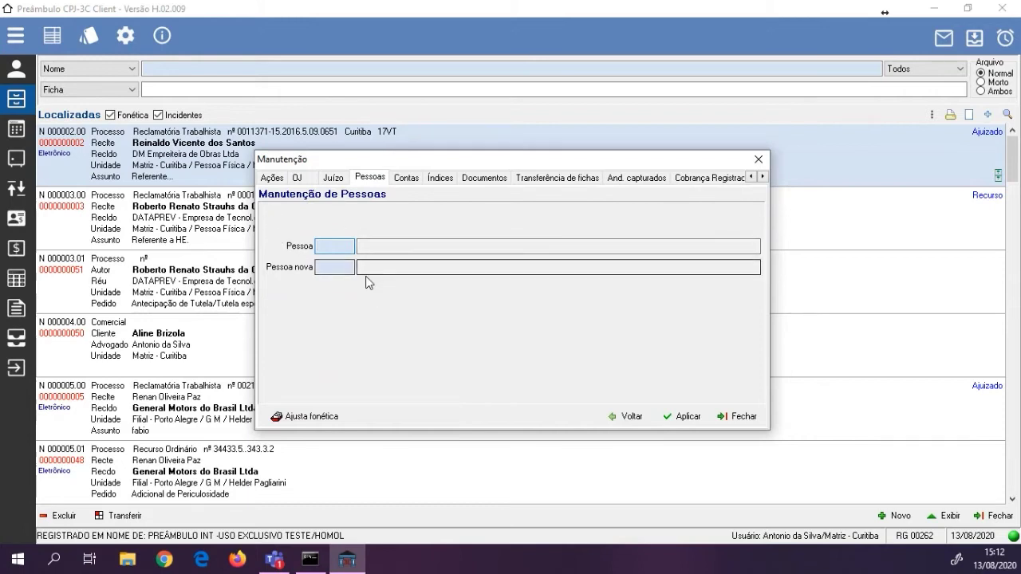
{"action": "left_click", "coordinate": [343, 250]}
{"action": "double_click", "coordinate": [343, 251]}
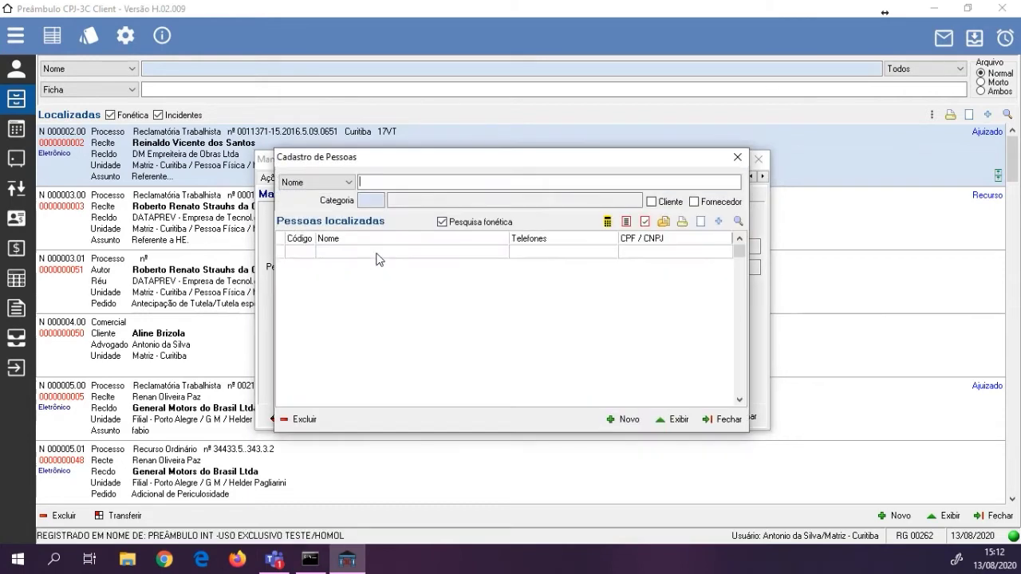
{"action": "type", "text": "fabio"}
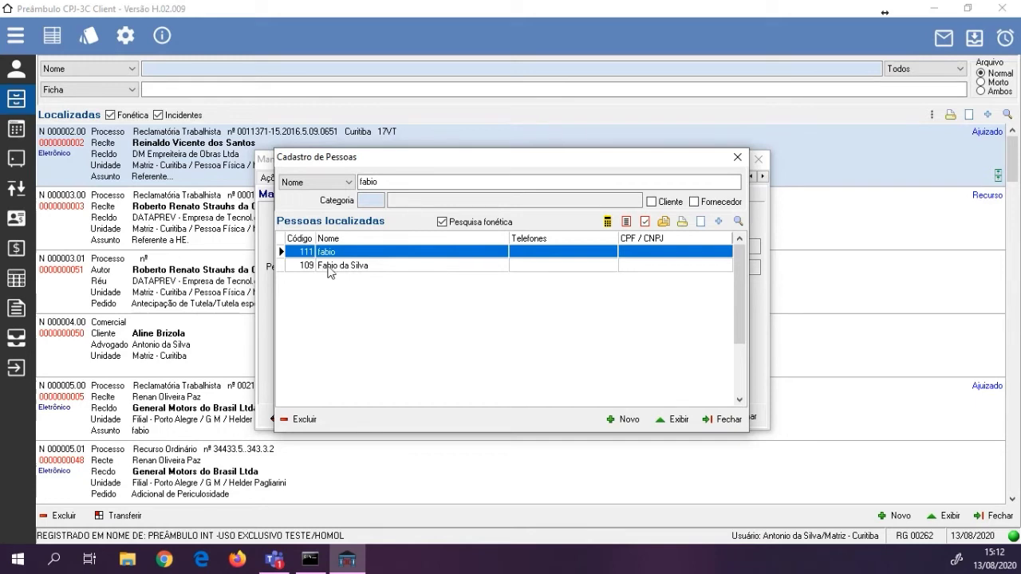
{"action": "double_click", "coordinate": [338, 252]}
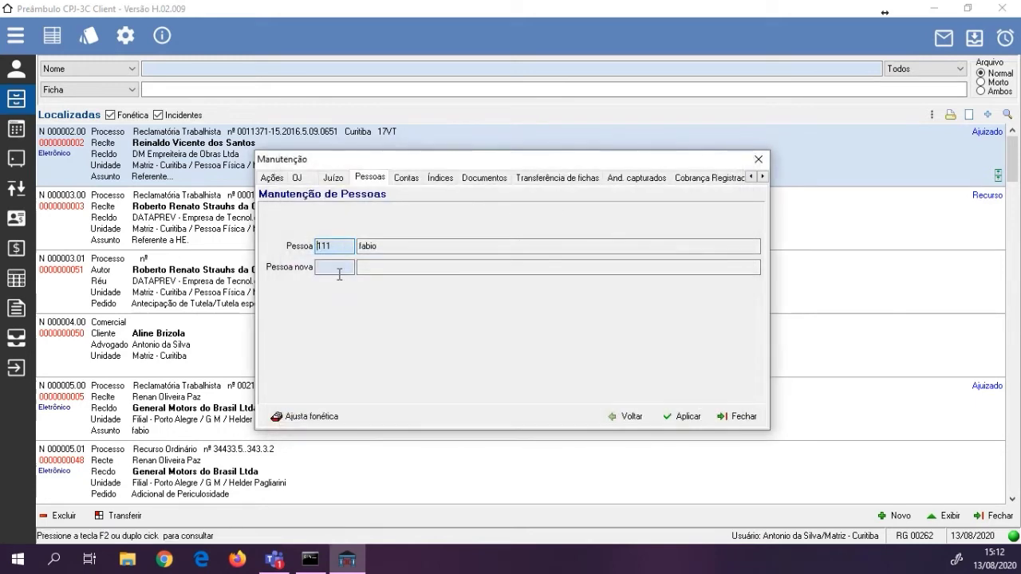
{"action": "type", "text": "109"}
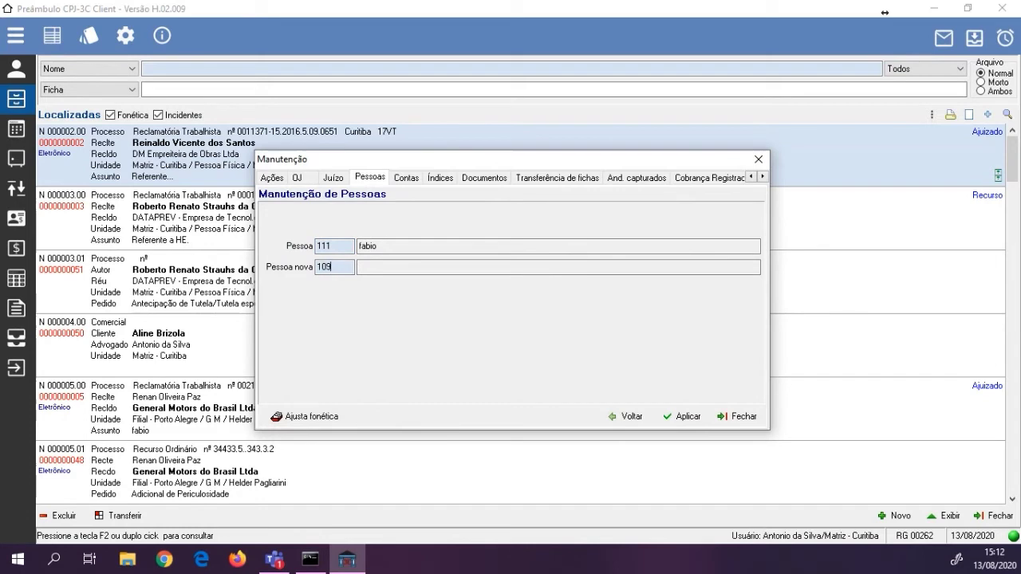
{"action": "key", "text": "Tab"}
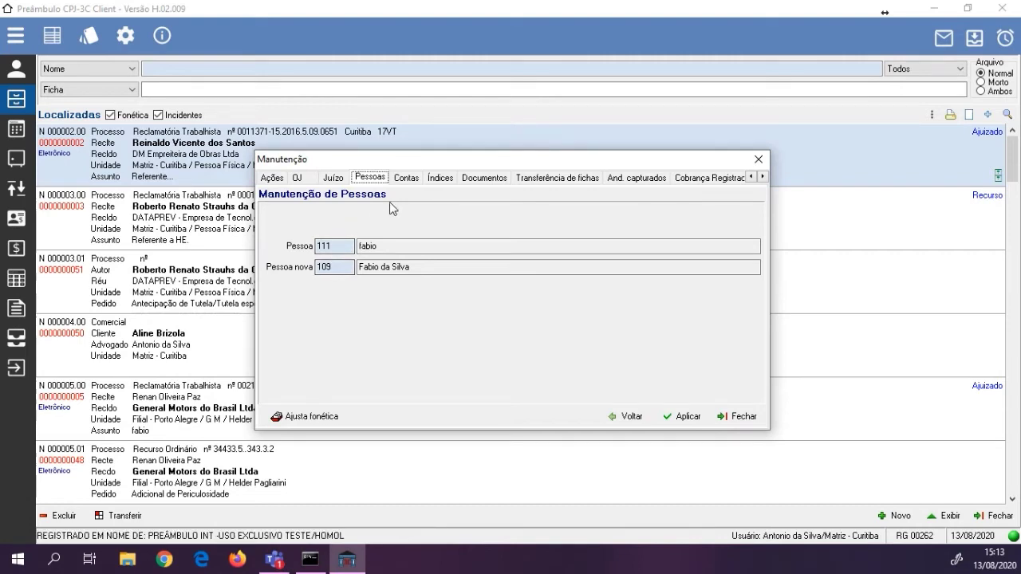
Look through the Contas, Índices, Documentos and Transferência de fichas maintenance categories, return to Ações, and close Manutenção
{"action": "left_click", "coordinate": [404, 177]}
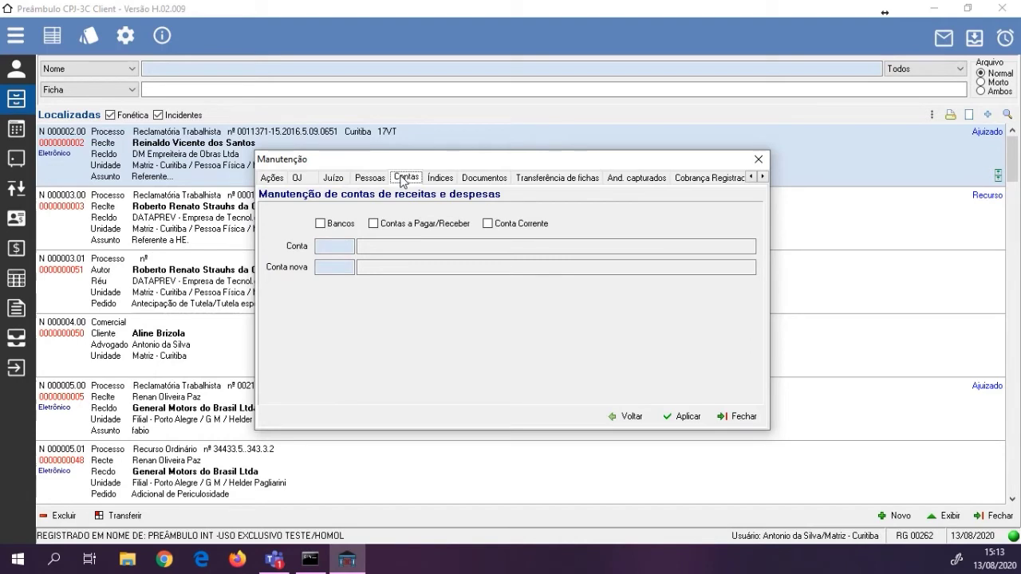
{"action": "left_click", "coordinate": [439, 178]}
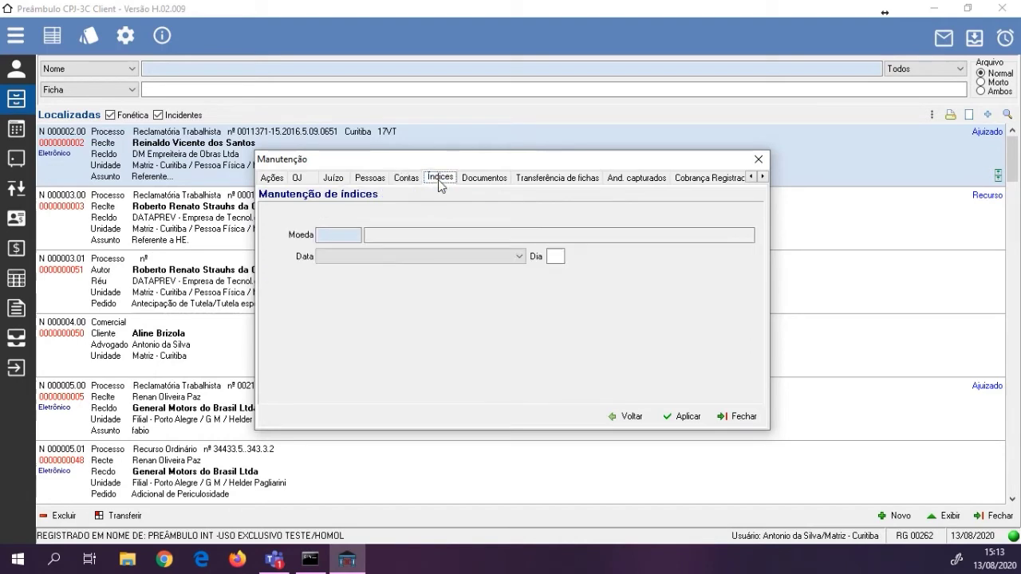
{"action": "left_click", "coordinate": [480, 179]}
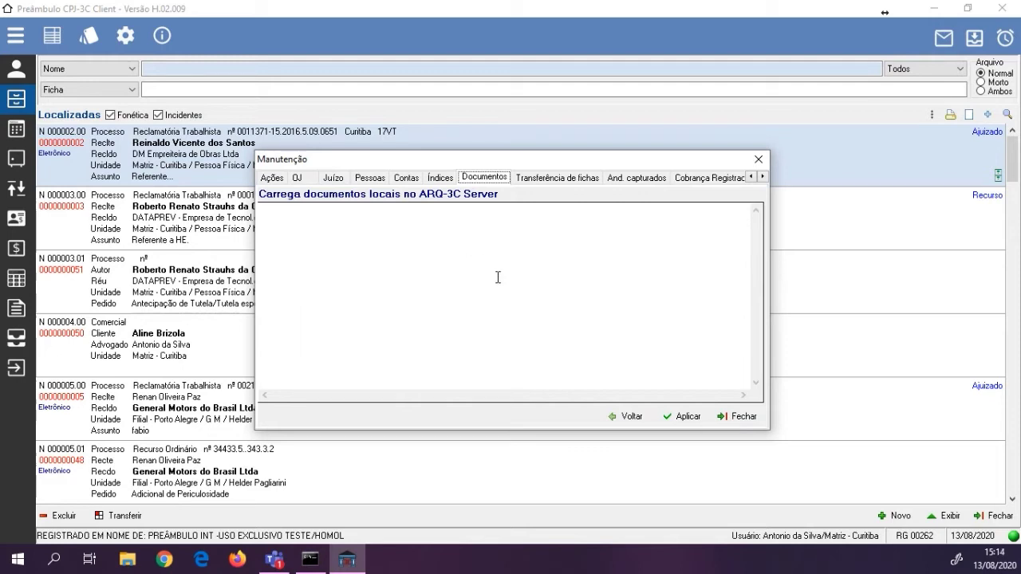
{"action": "left_click", "coordinate": [554, 179]}
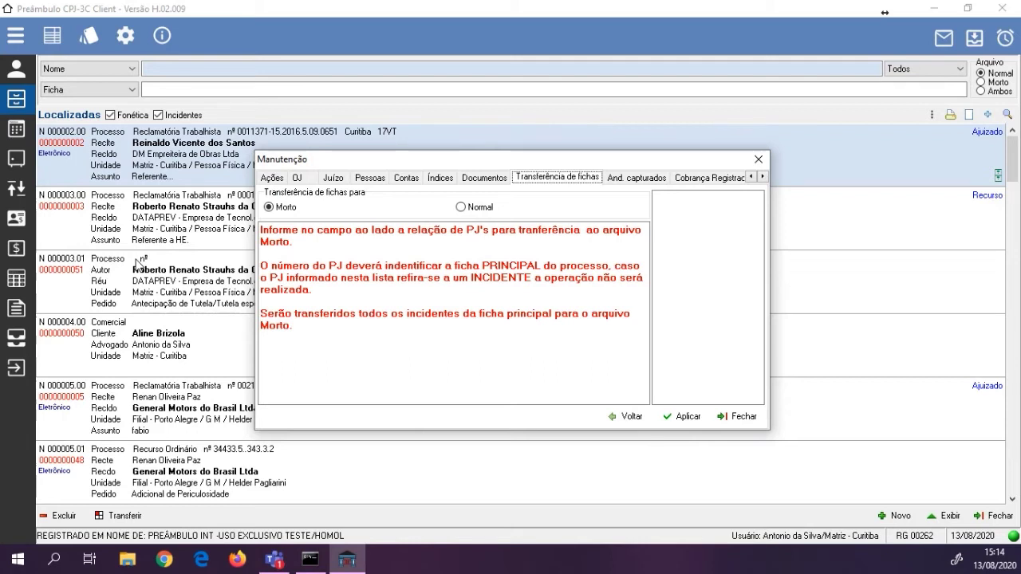
{"action": "left_click", "coordinate": [271, 177]}
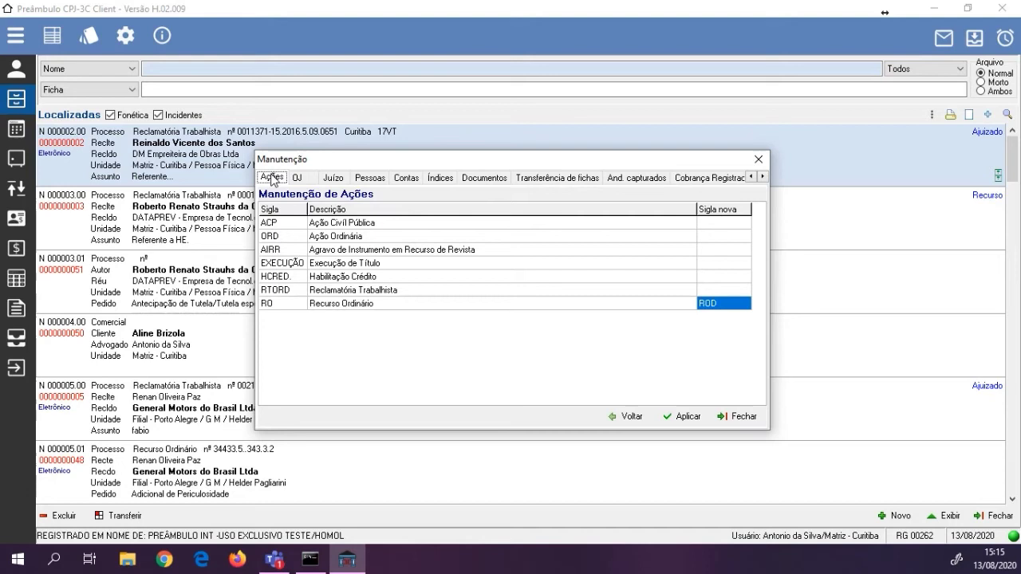
{"action": "left_click", "coordinate": [740, 416]}
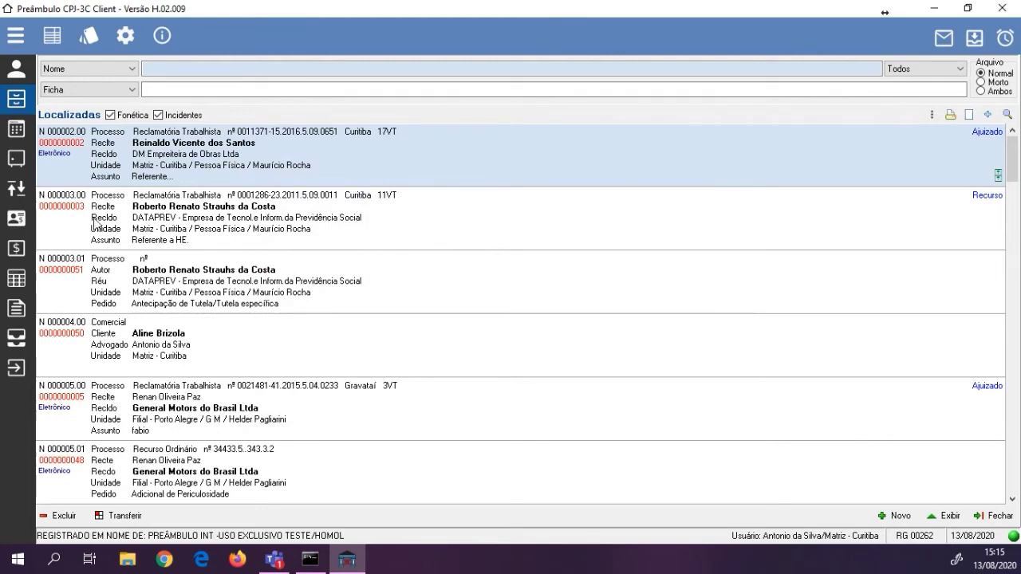
Open Redistribuição de processos e agenda past its backup notice and set the Matéria filter to 5, Trabalho
{"action": "left_click", "coordinate": [89, 36]}
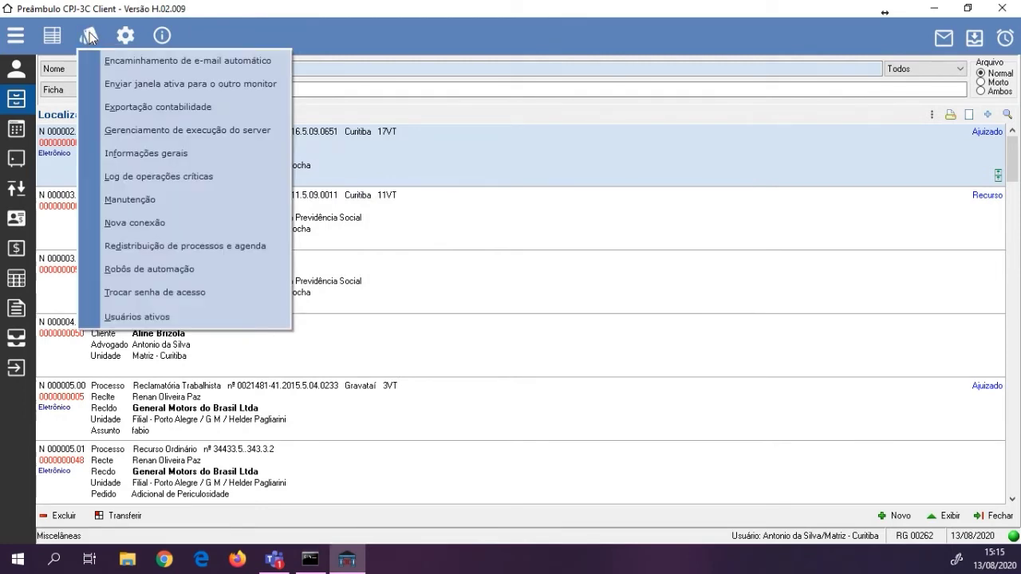
{"action": "left_click", "coordinate": [163, 249]}
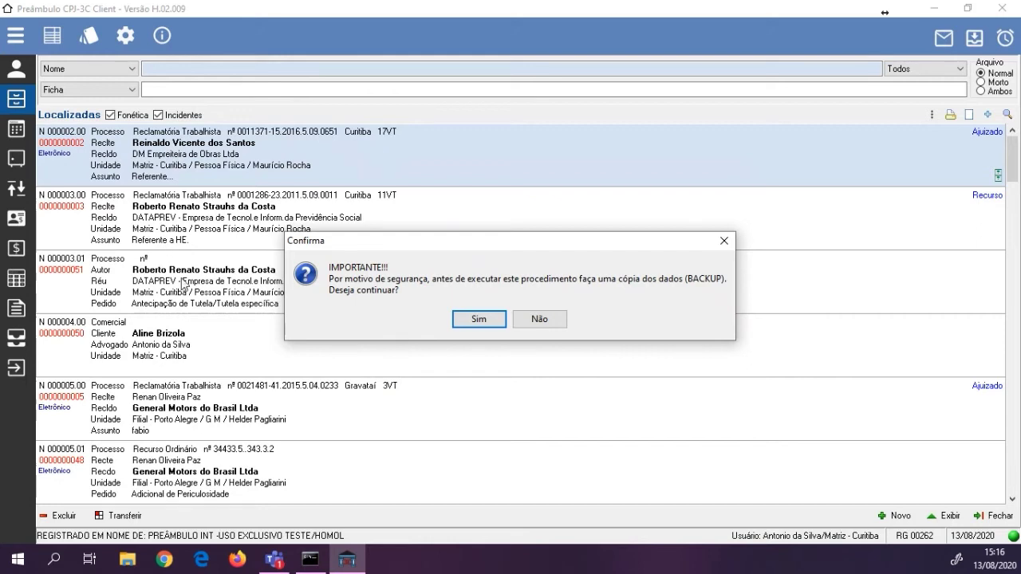
{"action": "left_click", "coordinate": [475, 320]}
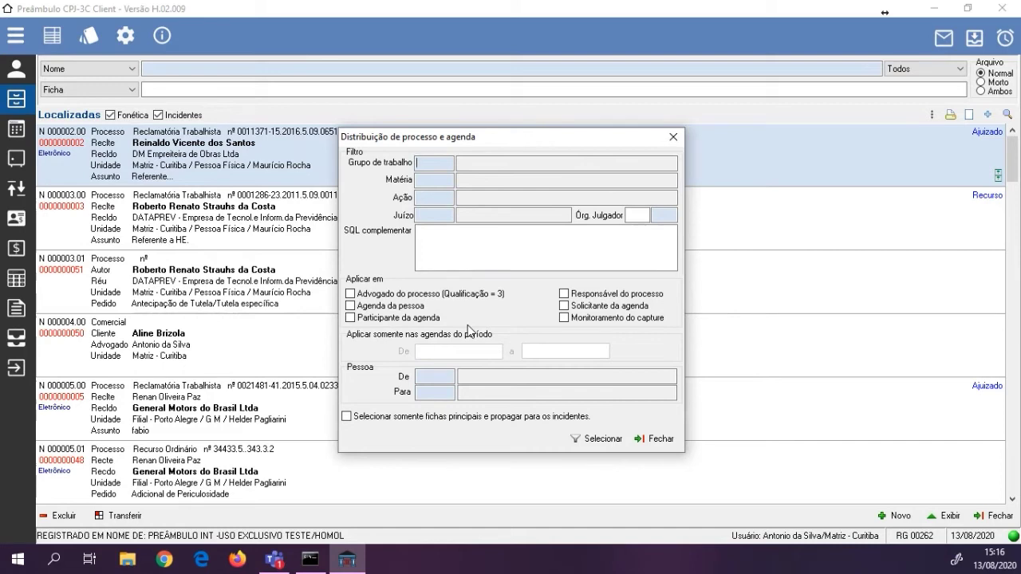
{"action": "left_click", "coordinate": [434, 182]}
{"action": "double_click", "coordinate": [434, 182]}
{"action": "scroll", "coordinate": [453, 327], "scroll_direction": "down", "scroll_amount": 10}
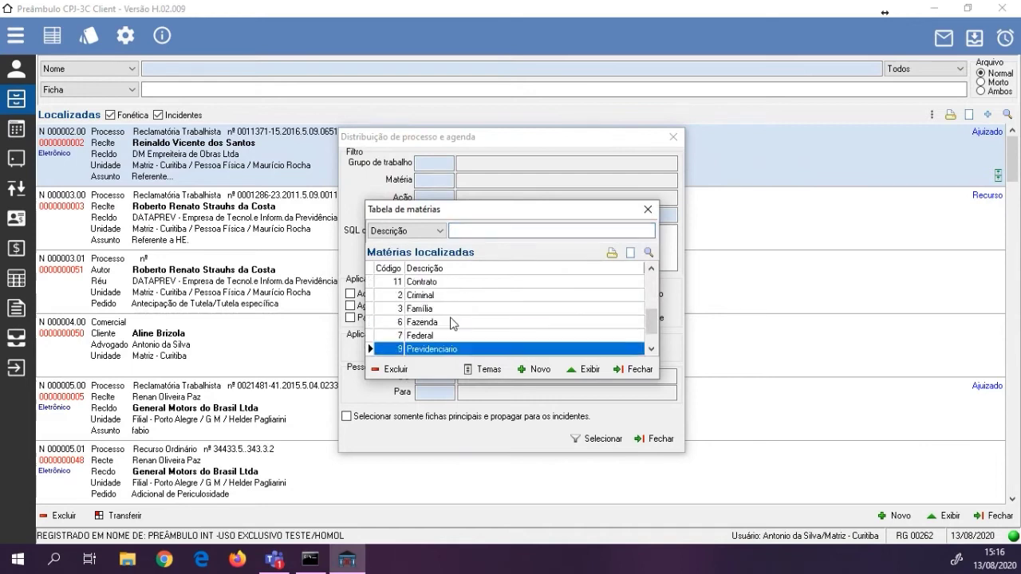
{"action": "double_click", "coordinate": [451, 349]}
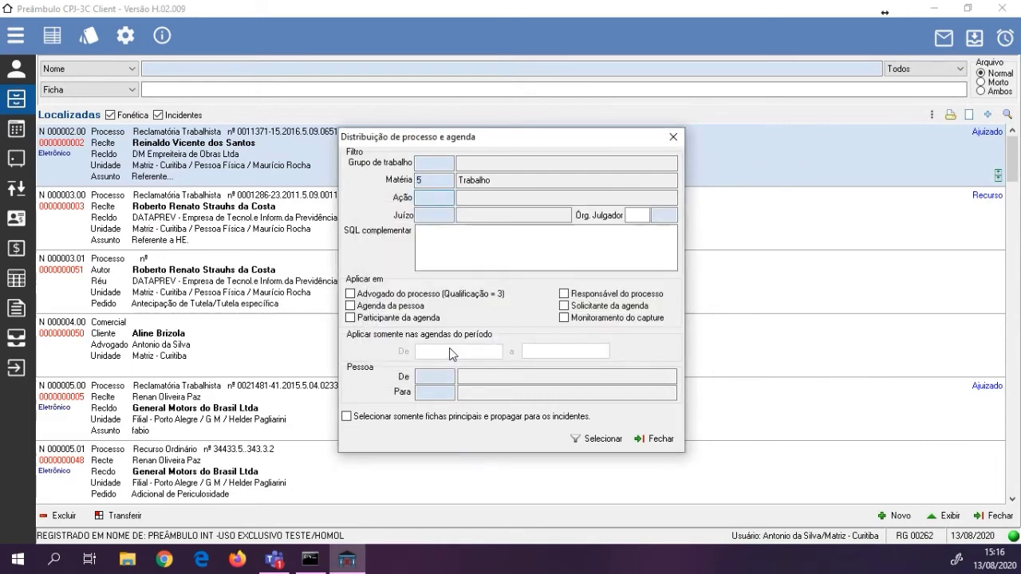
Apply the redistribution to Agenda da pessoa and choose a lawyer from category 1 (Advogado) as the De person
{"action": "left_click", "coordinate": [409, 309]}
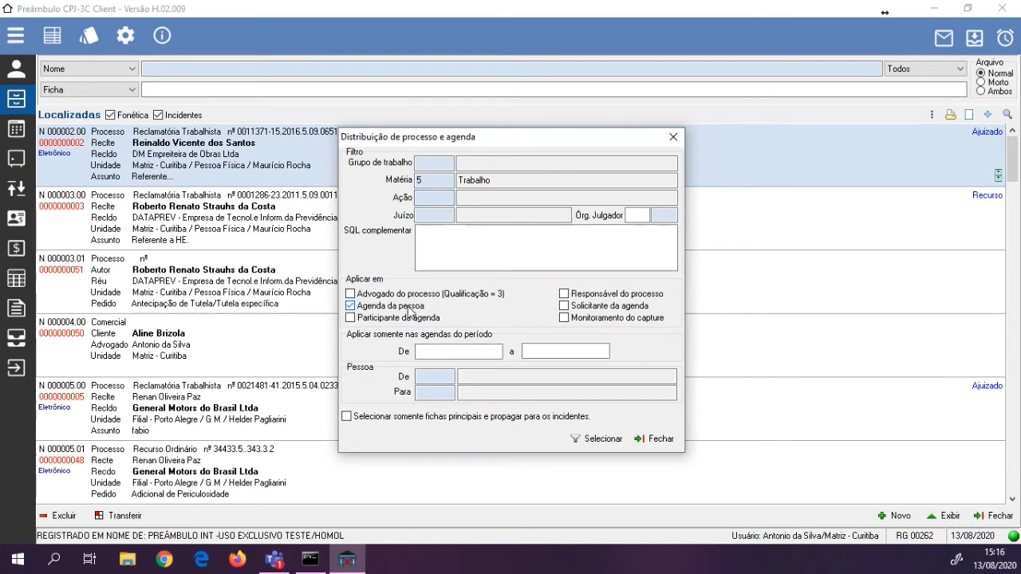
{"action": "double_click", "coordinate": [440, 378]}
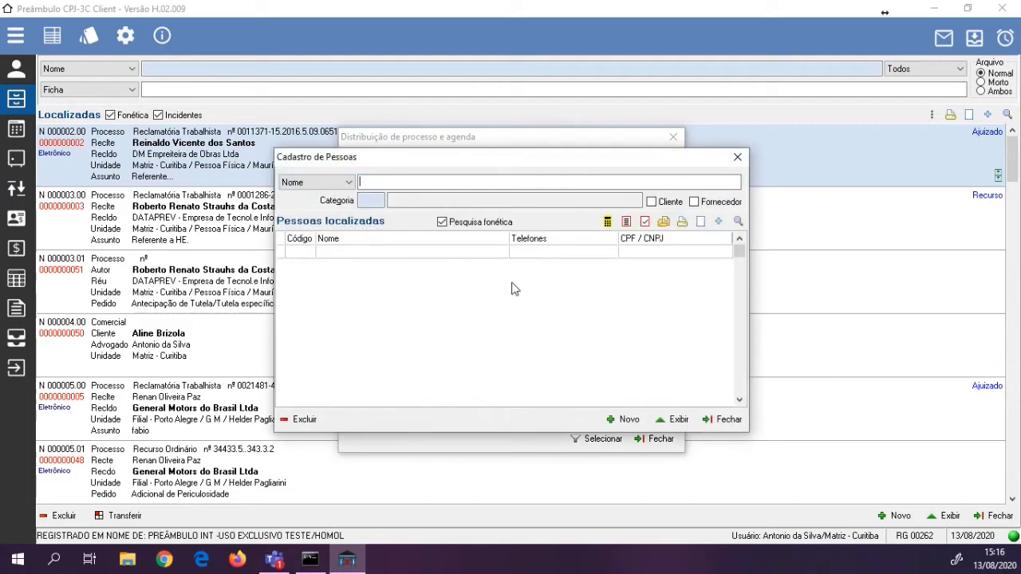
{"action": "type", "text": "1"}
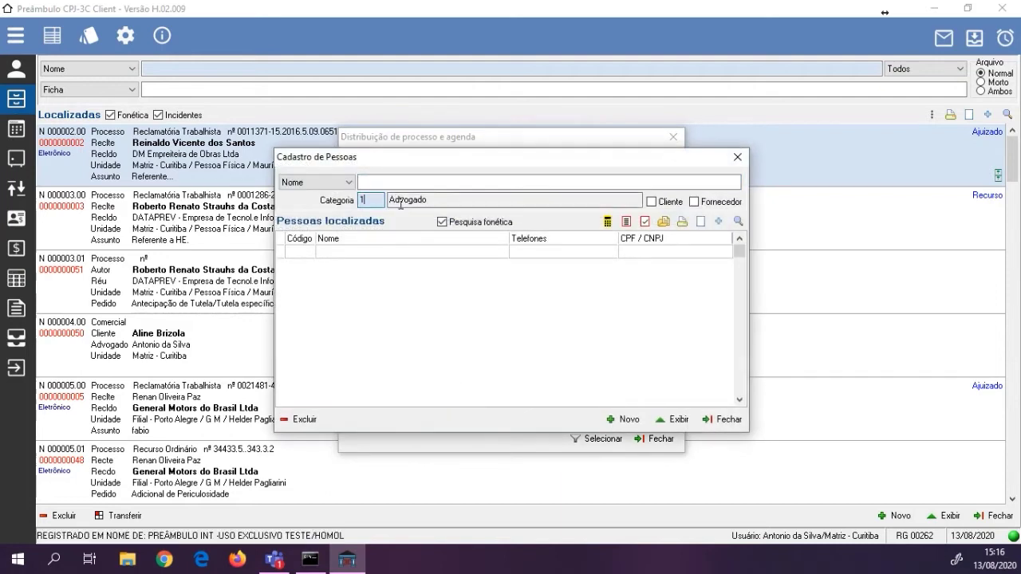
{"action": "key", "text": "Return"}
{"action": "double_click", "coordinate": [388, 279]}
Choose a different lawyer from category 1 (Advogado) as the Para person and also apply the redistribution to Advogado do processo
{"action": "left_click", "coordinate": [444, 393]}
{"action": "double_click", "coordinate": [444, 392]}
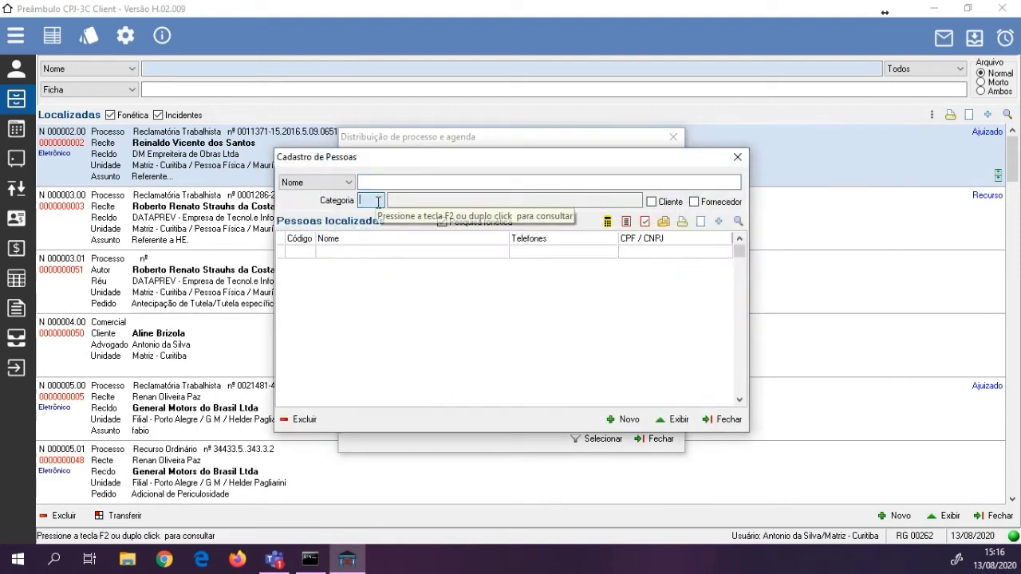
{"action": "type", "text": "1"}
{"action": "key", "text": "Return"}
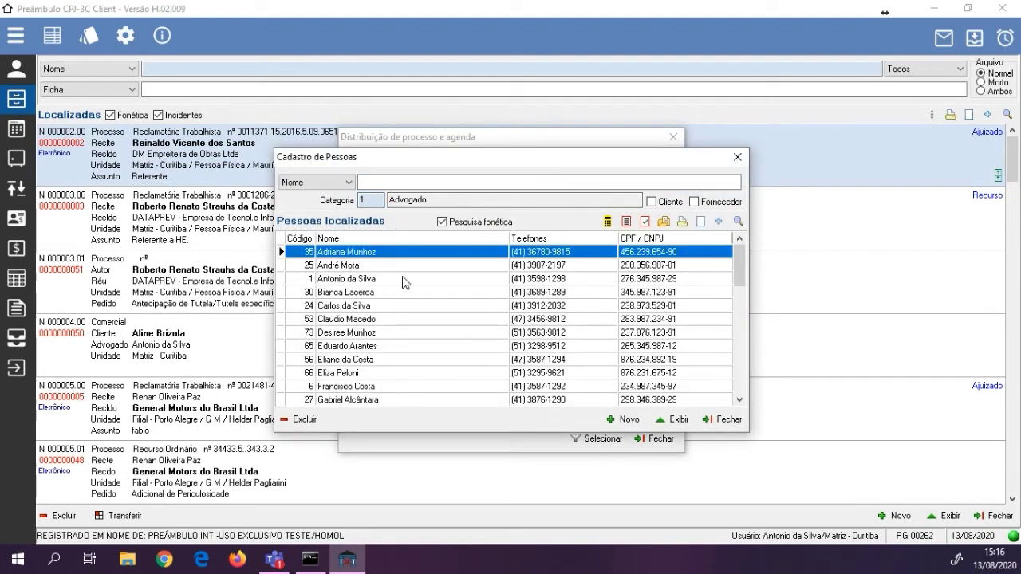
{"action": "left_click", "coordinate": [402, 271]}
{"action": "double_click", "coordinate": [401, 272]}
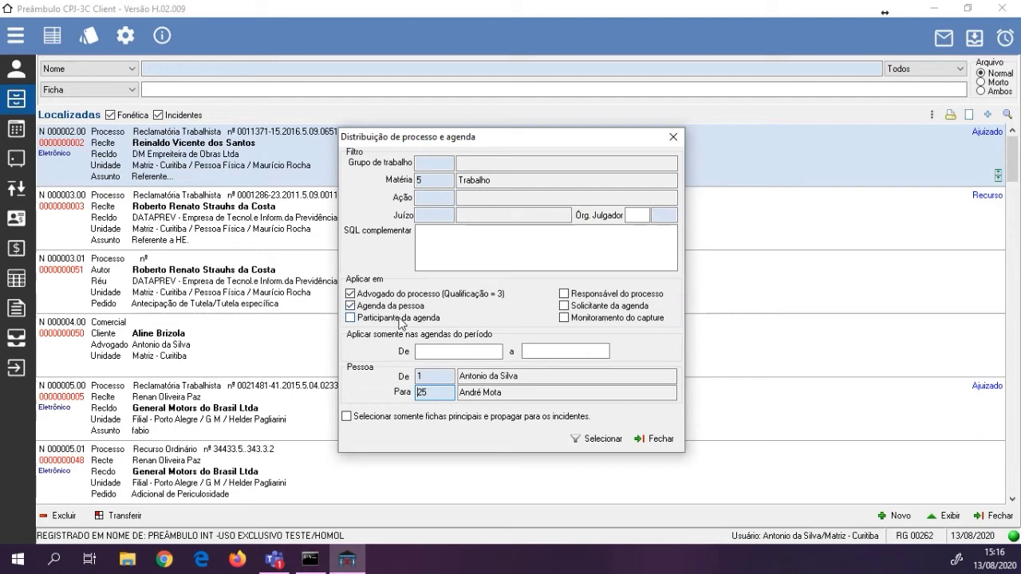
Look at the Ação and SQL complementar filters and close the redistribution form without running the selection
{"action": "left_click", "coordinate": [429, 197]}
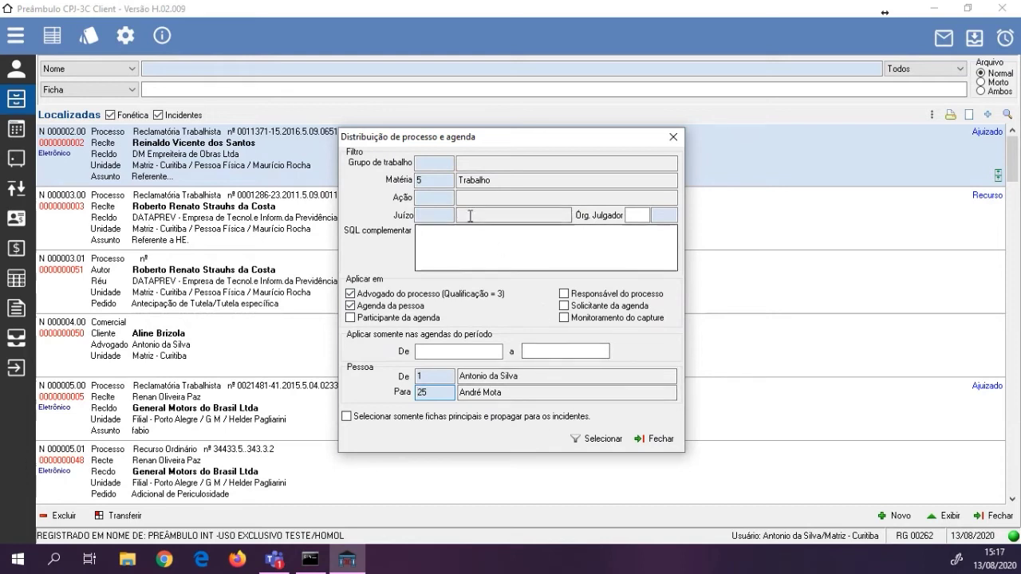
{"action": "left_click", "coordinate": [428, 246]}
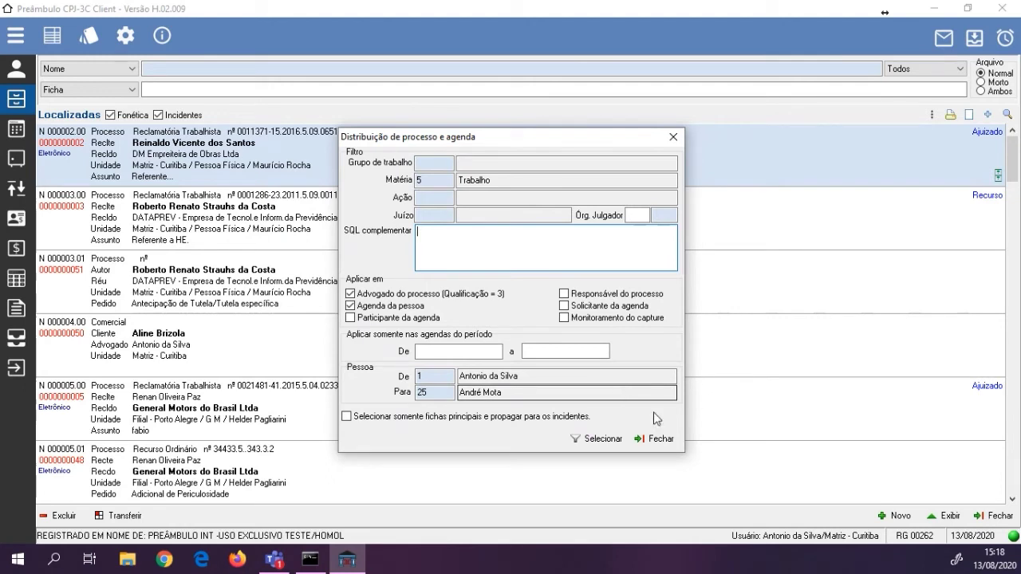
{"action": "left_click", "coordinate": [665, 451]}
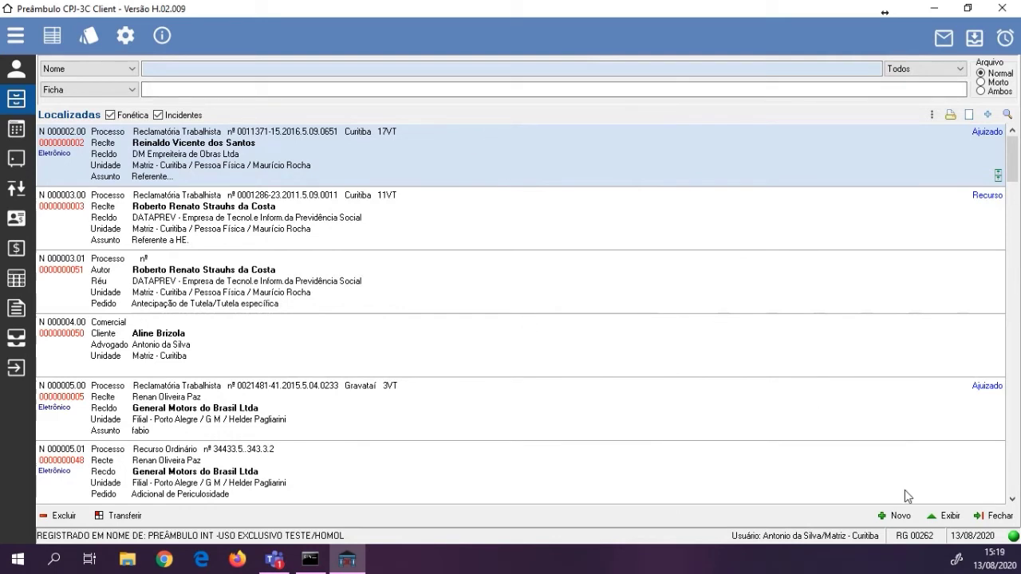
Open the selected Reclamatória Trabalhista record, examine the Auditoria and Valores entries in its change history, and close the history
{"action": "left_click", "coordinate": [941, 515]}
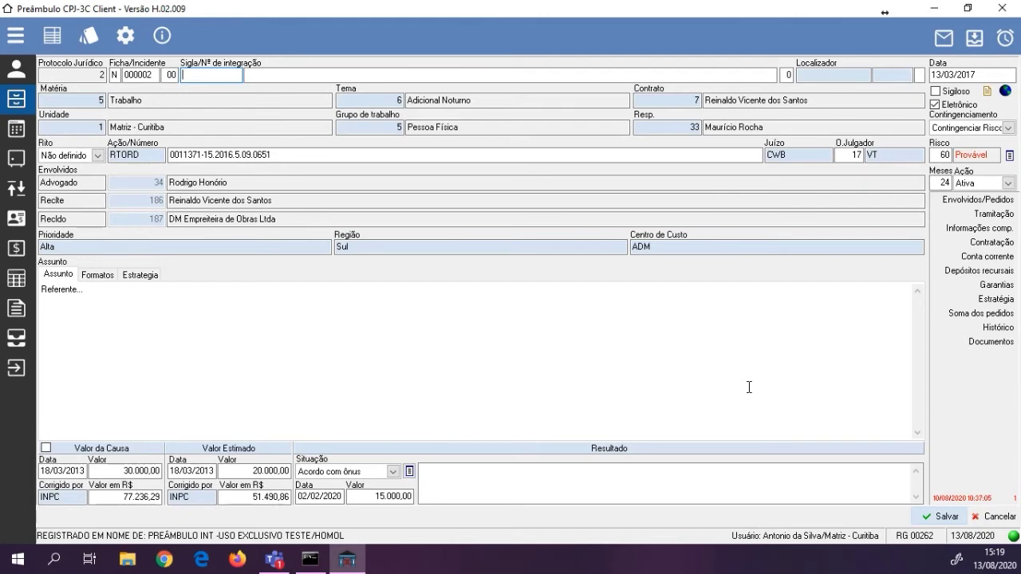
{"action": "left_click", "coordinate": [985, 328]}
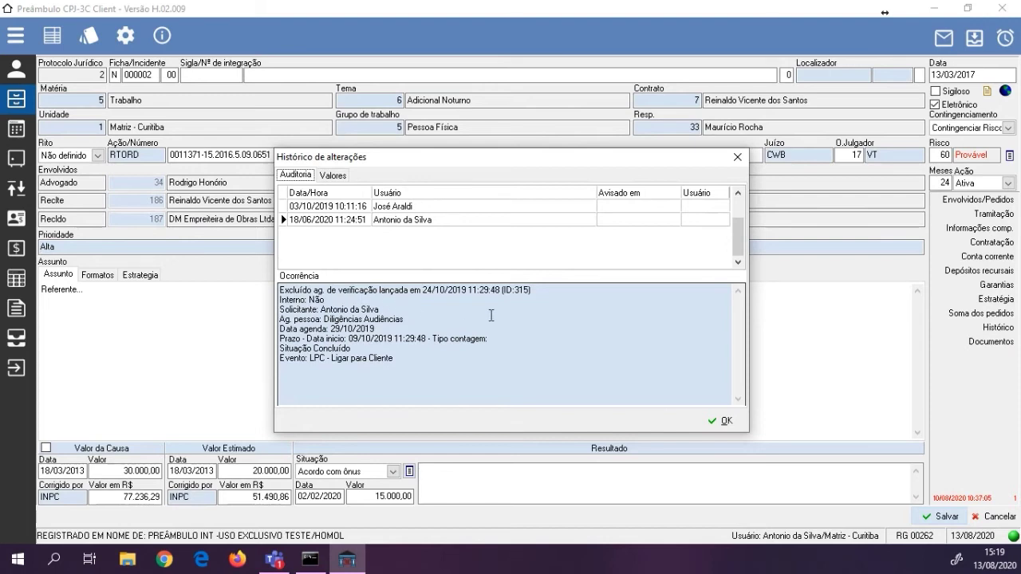
{"action": "left_click", "coordinate": [333, 176]}
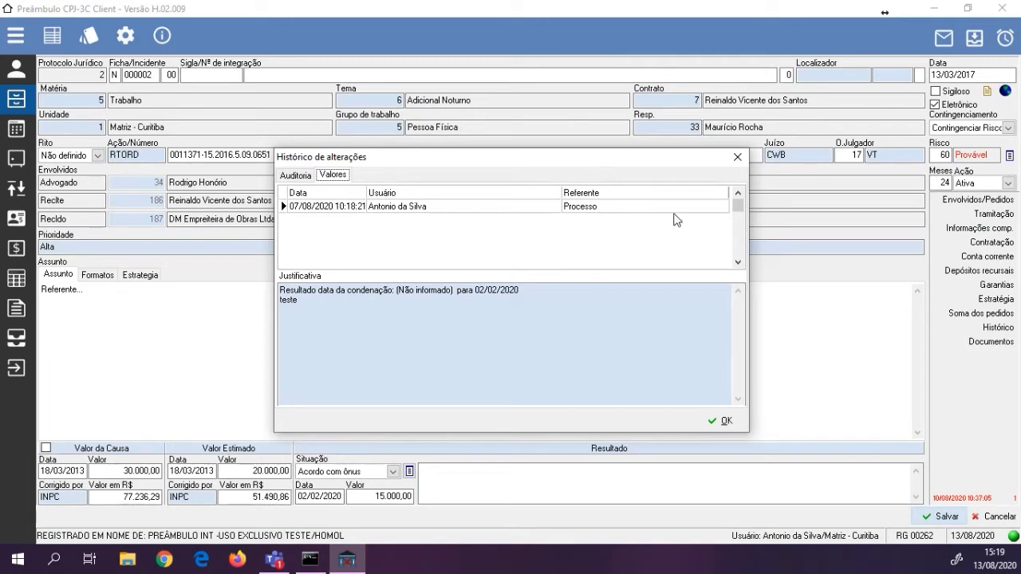
{"action": "left_click", "coordinate": [736, 158]}
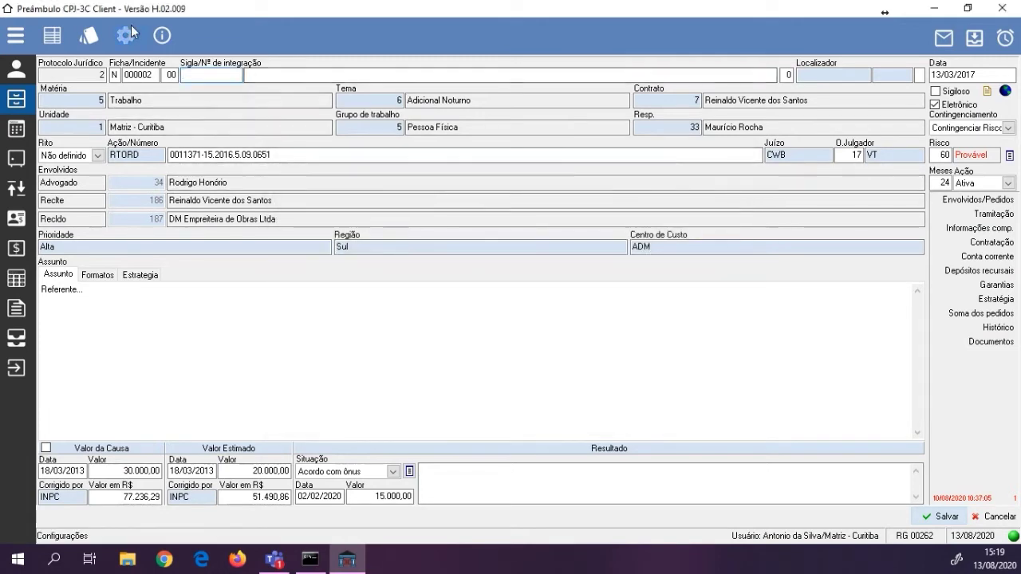
Set the Risco log preference for processes to "Grava log com justificativa" and save the preferences
{"action": "left_click", "coordinate": [125, 35]}
{"action": "left_click", "coordinate": [169, 133]}
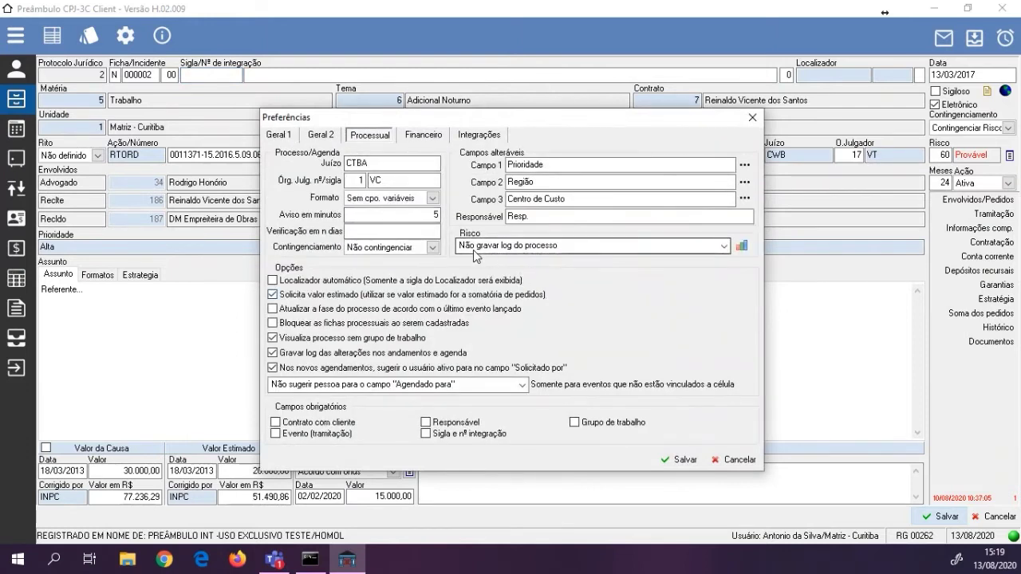
{"action": "left_click", "coordinate": [520, 248]}
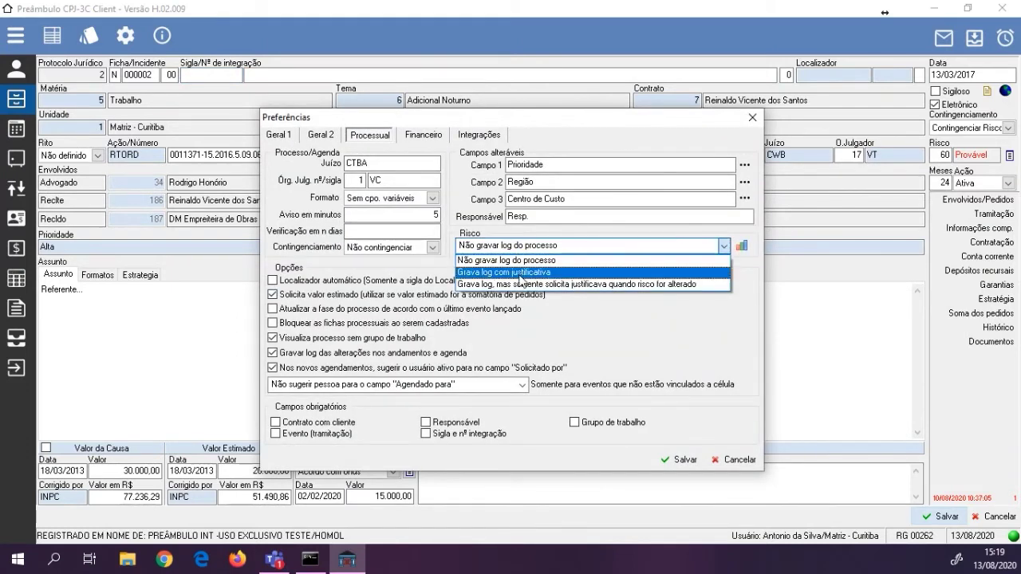
{"action": "left_click", "coordinate": [520, 274]}
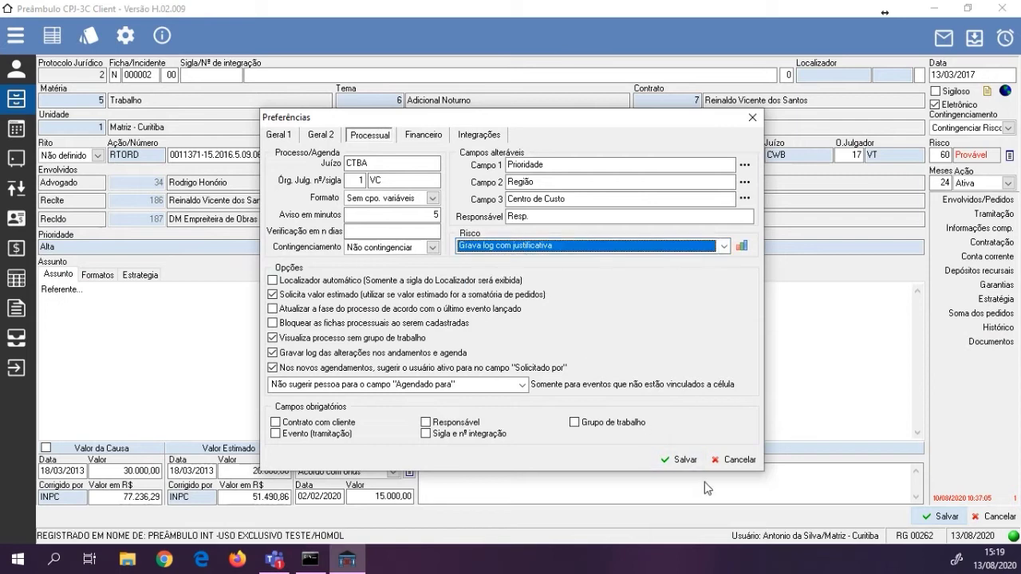
{"action": "left_click", "coordinate": [677, 459]}
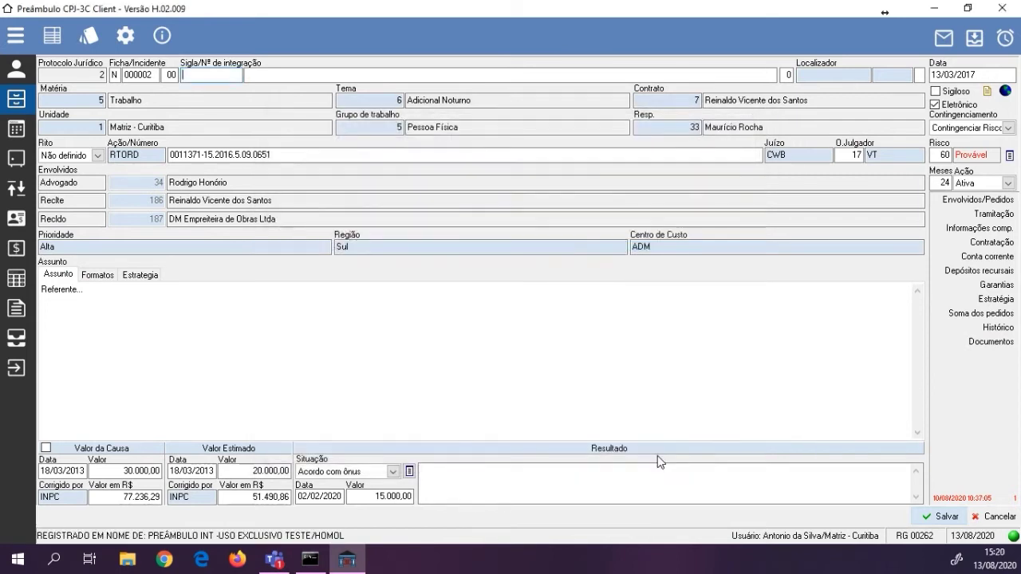
Set the Valor da Causa of ficha 000002 to 35.000,00 and its Risco to 99
{"action": "left_click", "coordinate": [155, 473]}
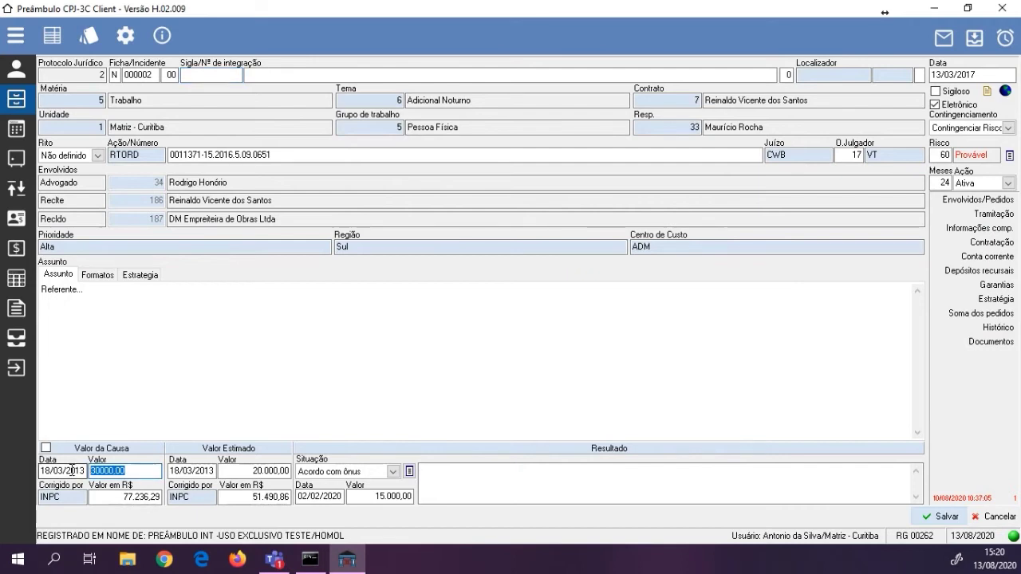
{"action": "type", "text": "35000"}
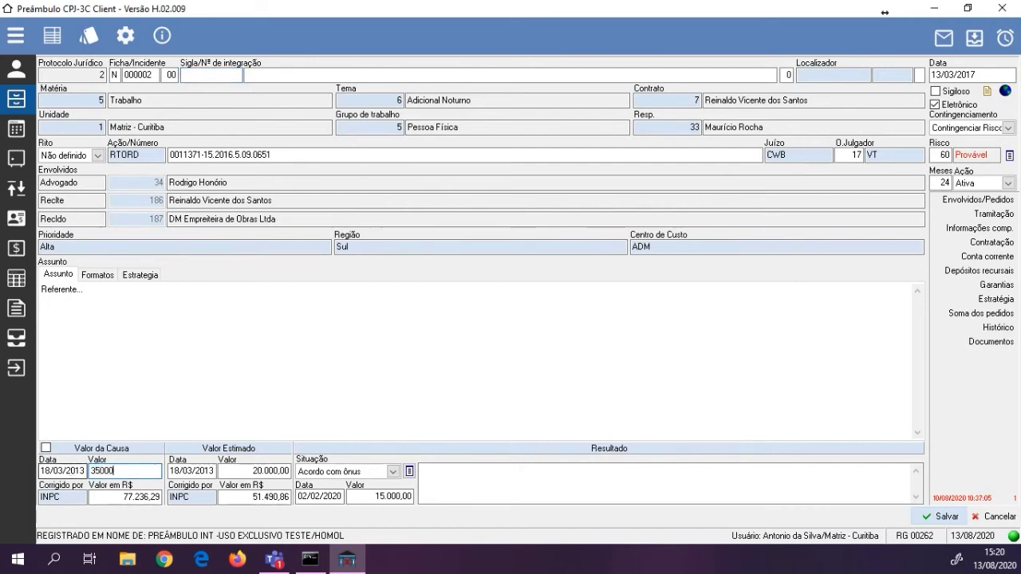
{"action": "key", "text": "Tab"}
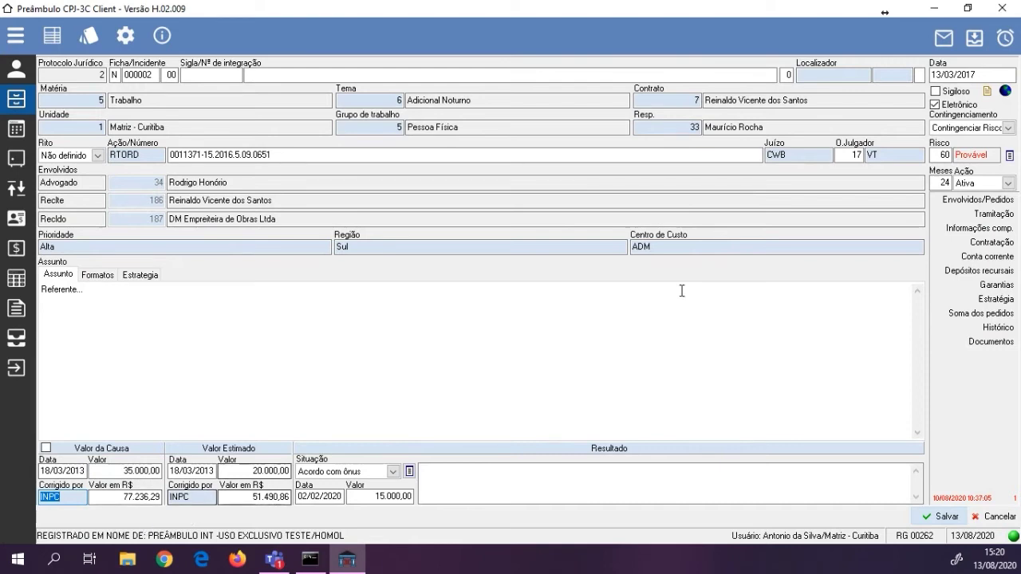
{"action": "left_click", "coordinate": [941, 155]}
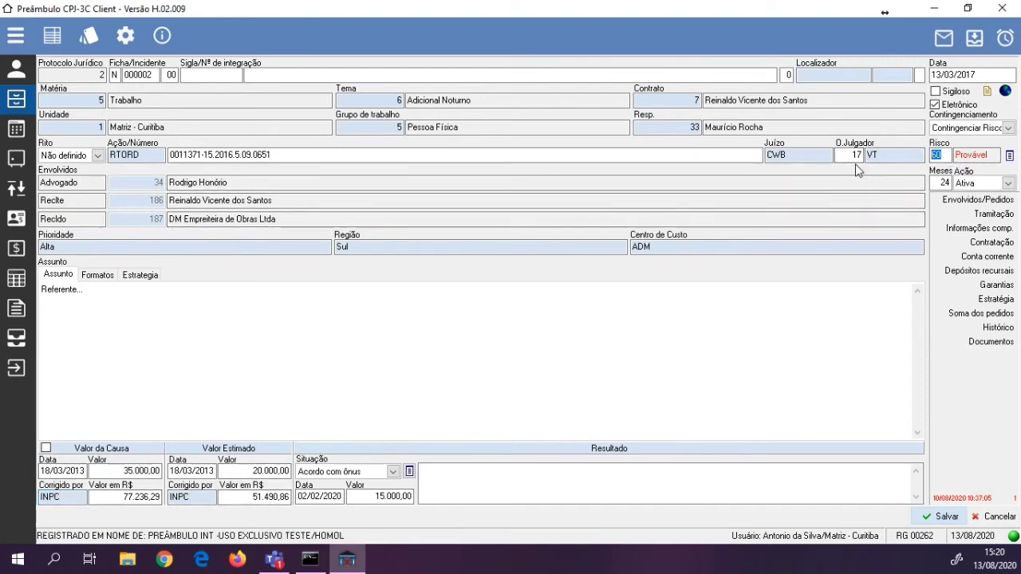
{"action": "type", "text": "99"}
{"action": "key", "text": "Tab"}
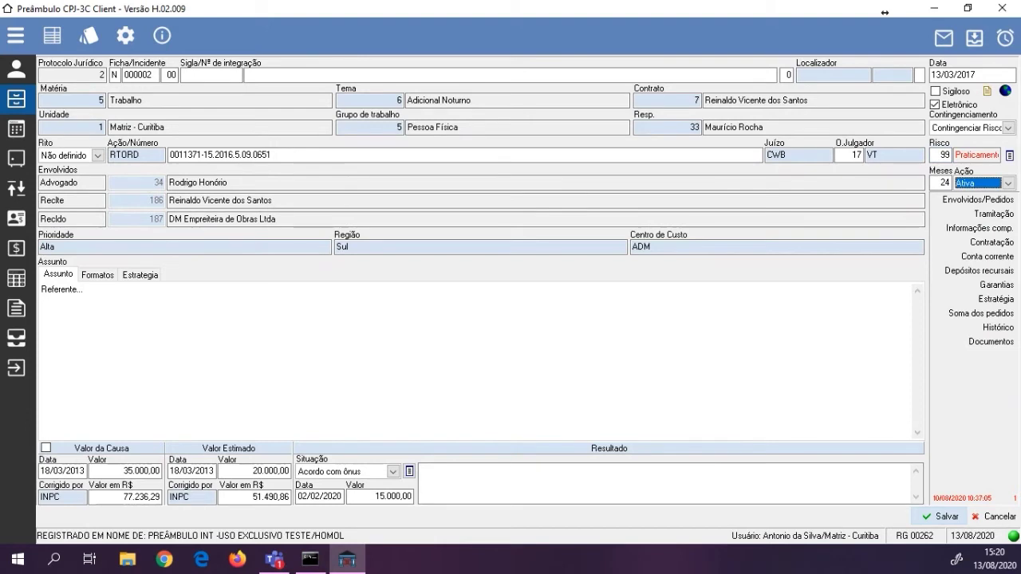
{"action": "left_click", "coordinate": [941, 516]}
{"action": "left_click", "coordinate": [569, 332]}
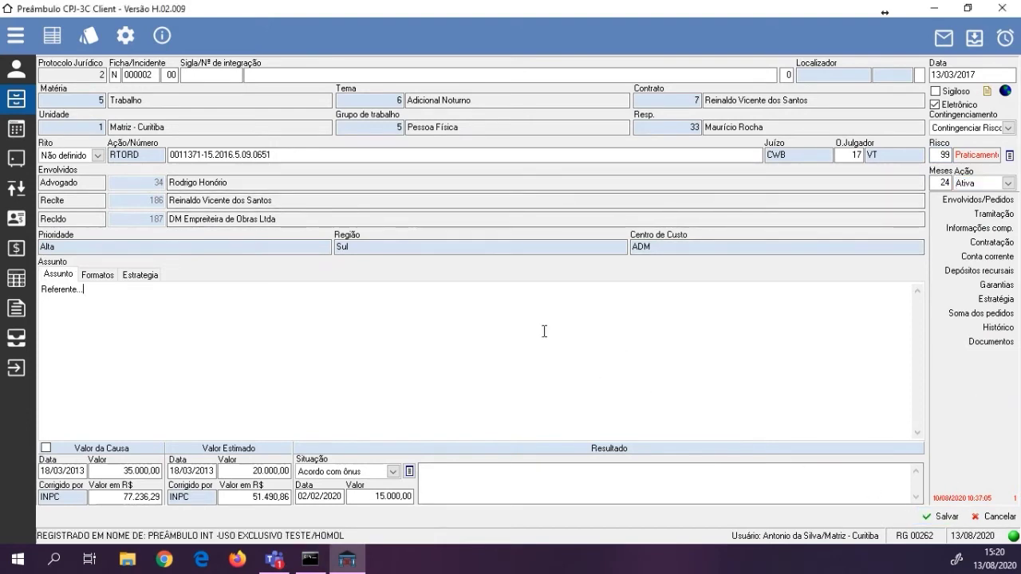
Show the record's Formatos data and set Prioridade to Baixa, Região to Sul and Centro de Custo to Financeiro
{"action": "left_click", "coordinate": [115, 276]}
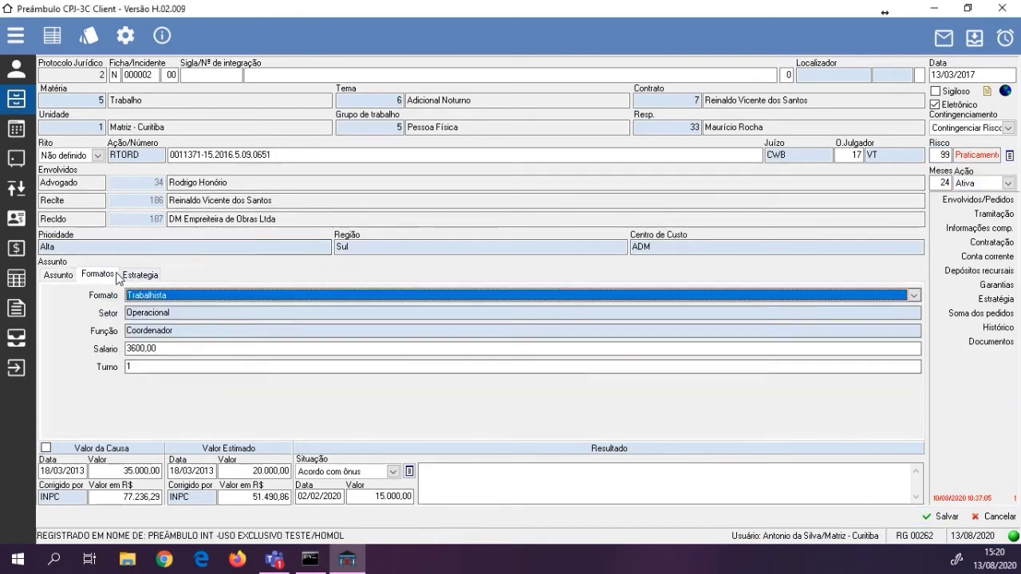
{"action": "left_click", "coordinate": [185, 246]}
{"action": "double_click", "coordinate": [185, 245]}
{"action": "double_click", "coordinate": [386, 296]}
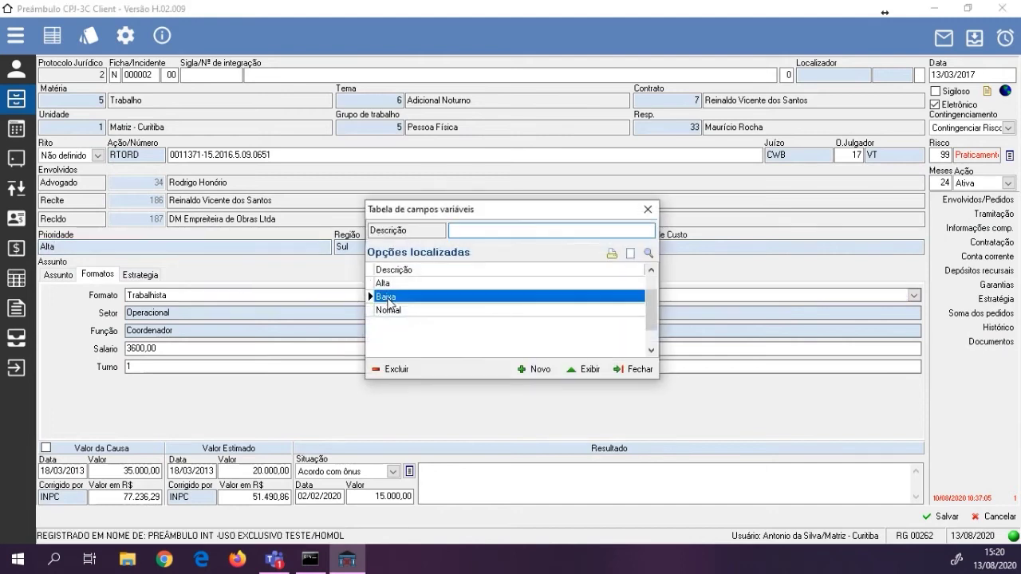
{"action": "left_click", "coordinate": [406, 248]}
{"action": "double_click", "coordinate": [407, 248]}
{"action": "double_click", "coordinate": [421, 299]}
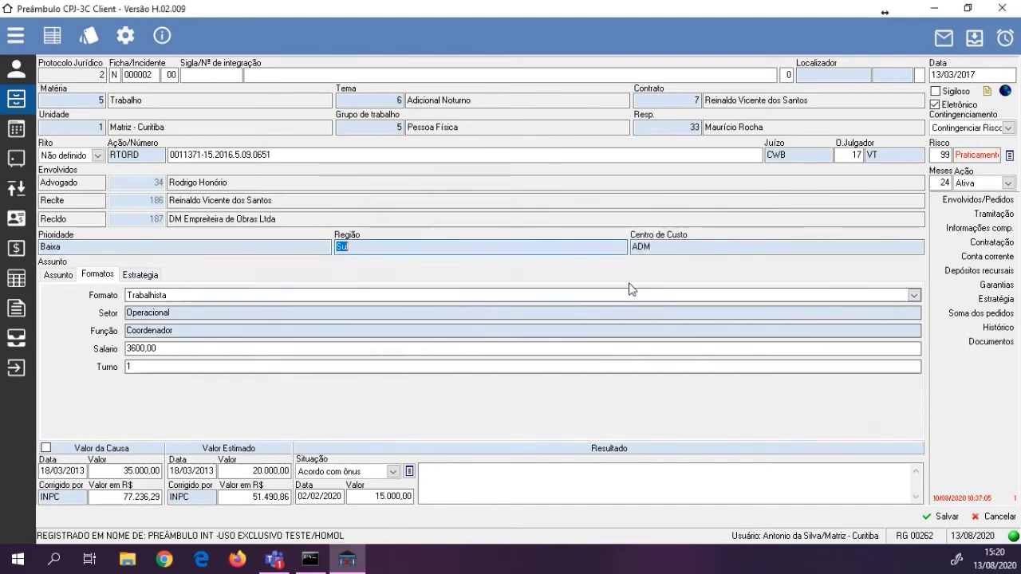
{"action": "double_click", "coordinate": [701, 247]}
{"action": "double_click", "coordinate": [567, 297]}
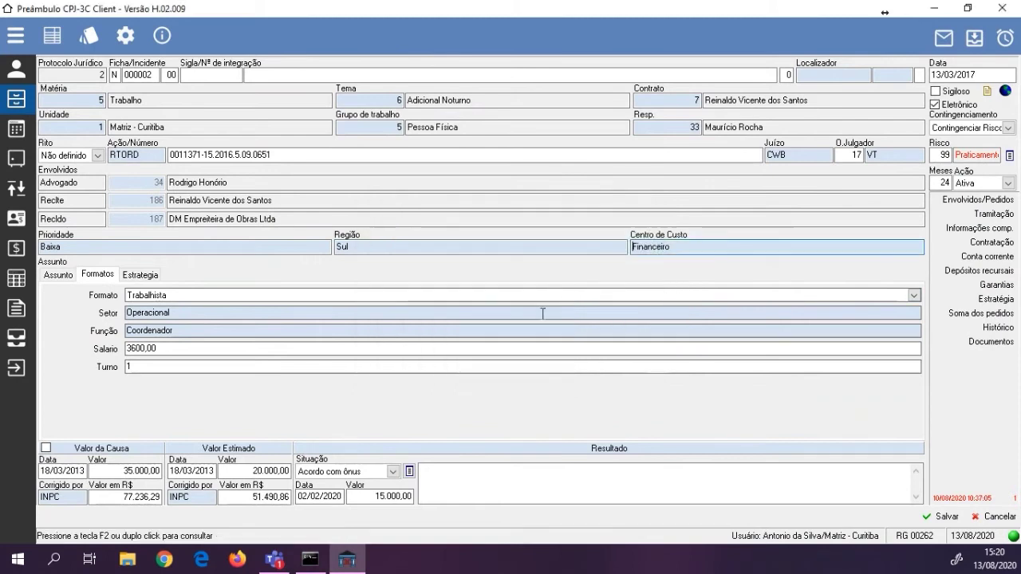
Clear the Função value in the record's Trabalhista format by choosing the blank option
{"action": "double_click", "coordinate": [511, 345]}
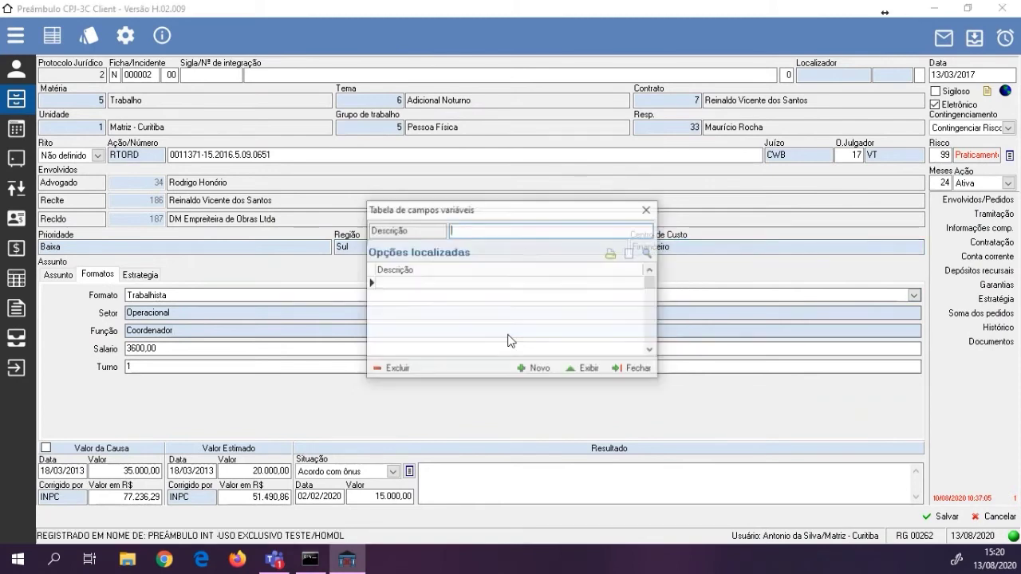
{"action": "left_click", "coordinate": [472, 288]}
{"action": "double_click", "coordinate": [471, 290]}
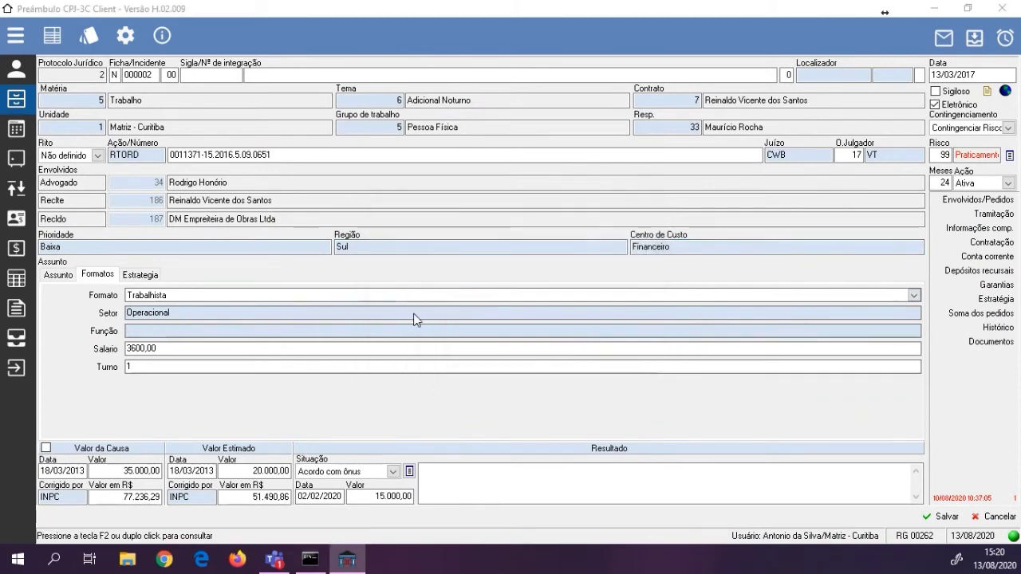
{"action": "left_click", "coordinate": [570, 331]}
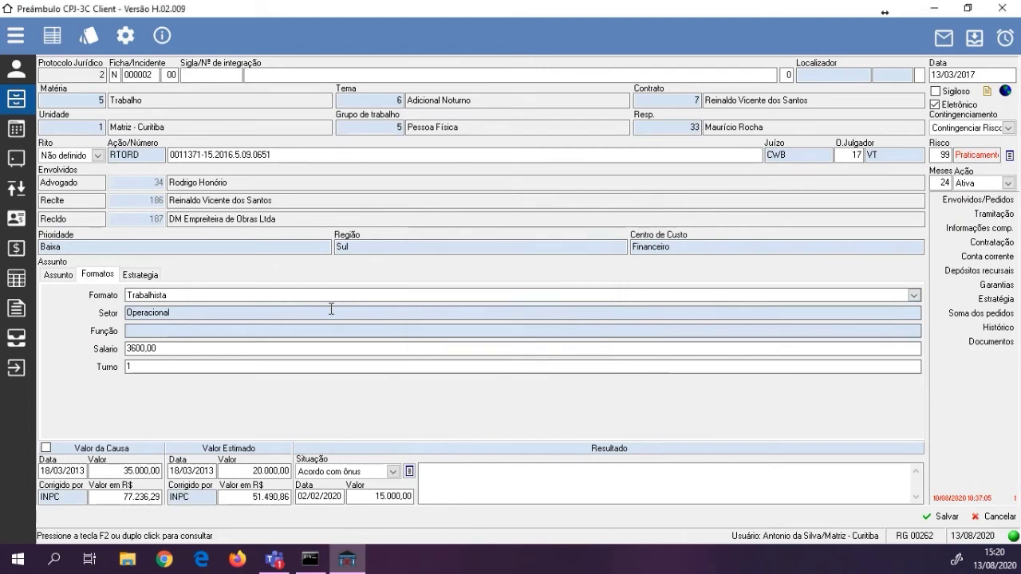
{"action": "left_click", "coordinate": [329, 311]}
{"action": "left_click", "coordinate": [558, 334]}
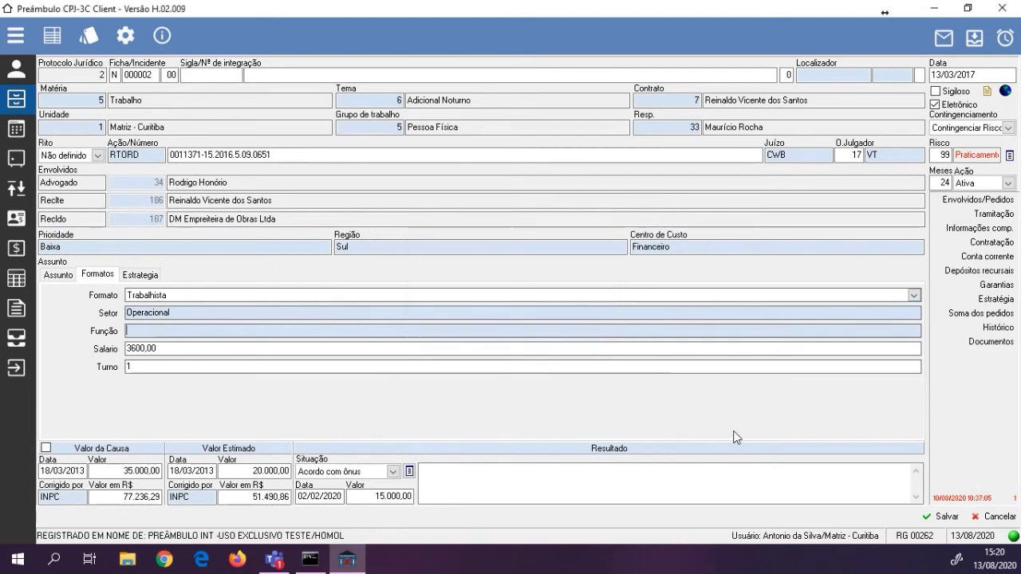
Discard the edits to ficha 000002 and return to the process list
{"action": "left_click", "coordinate": [979, 517]}
{"action": "left_click", "coordinate": [575, 334]}
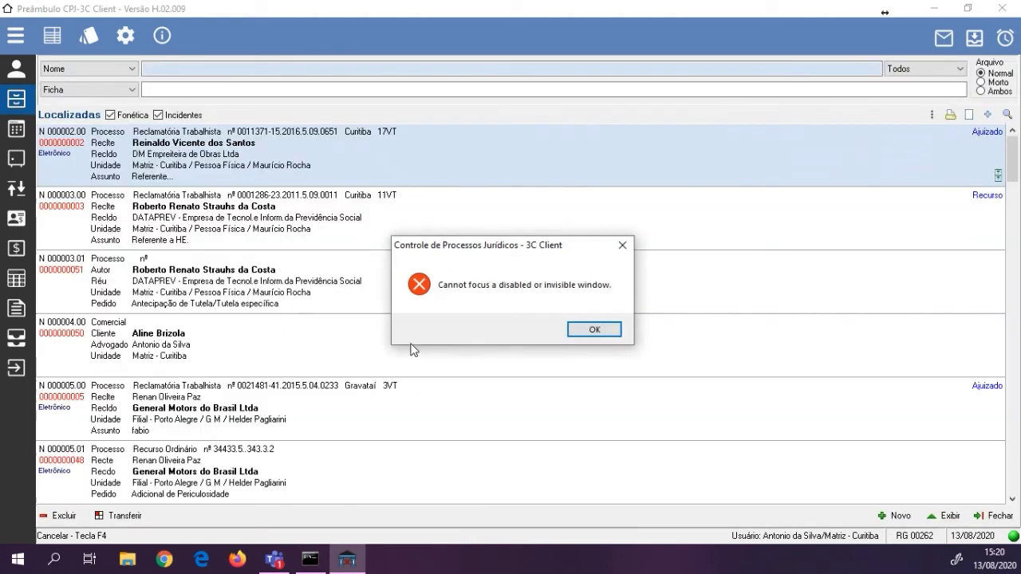
{"action": "left_click", "coordinate": [592, 331]}
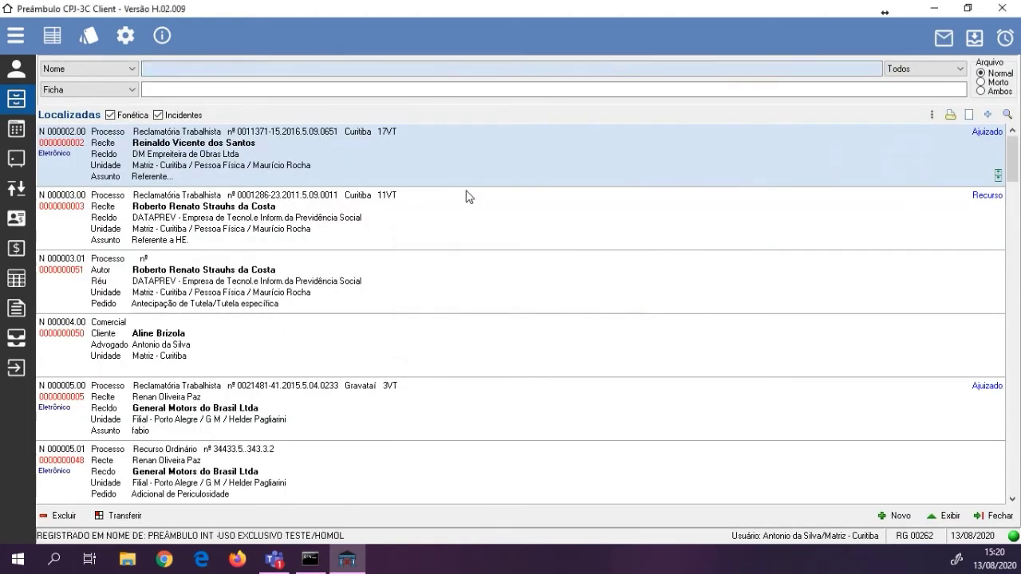
Open the process form of the Reclamatória Trabalhista record with ficha 000003.00
{"action": "left_click", "coordinate": [444, 214]}
{"action": "double_click", "coordinate": [444, 207]}
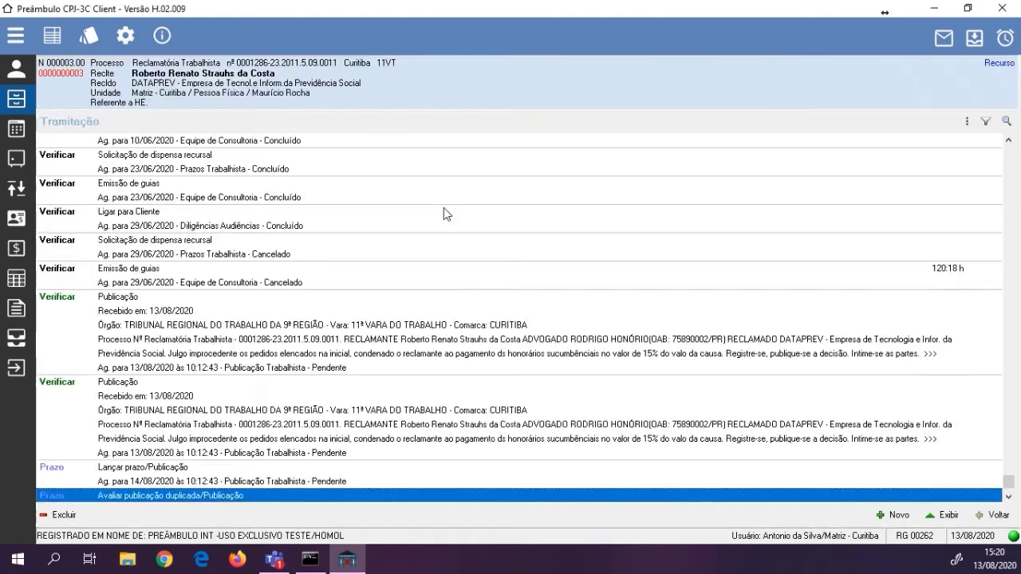
{"action": "left_click", "coordinate": [989, 515]}
{"action": "left_click", "coordinate": [950, 519]}
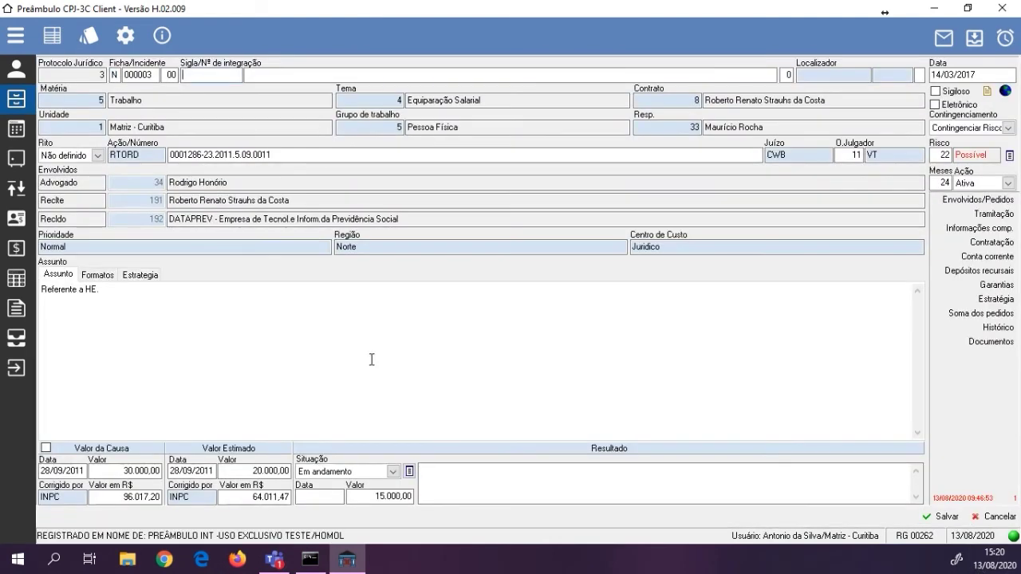
Set the Valor da Causa of ficha 000003 to 88.888,00 and submit the change
{"action": "left_click", "coordinate": [154, 475]}
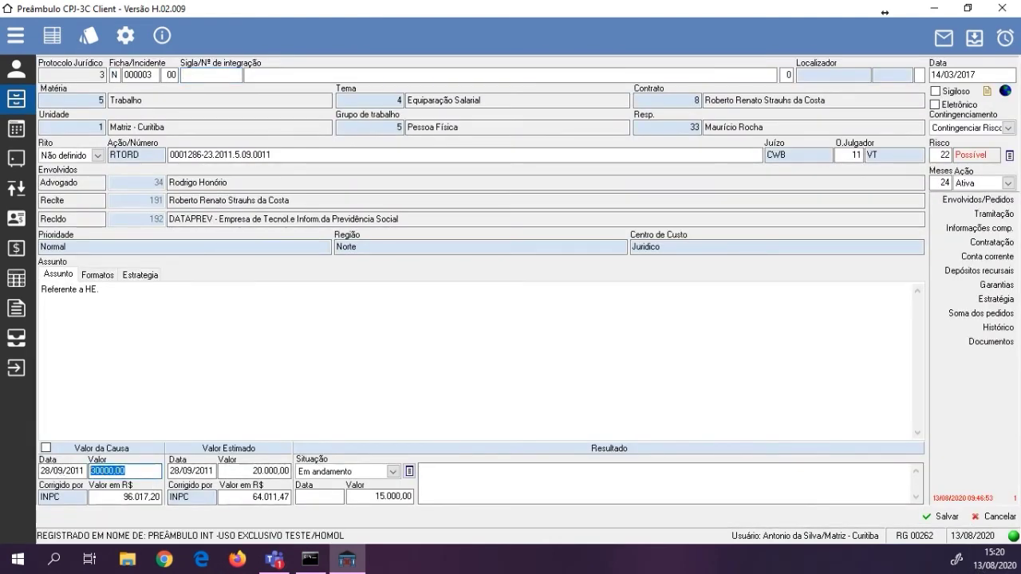
{"action": "type", "text": "888"}
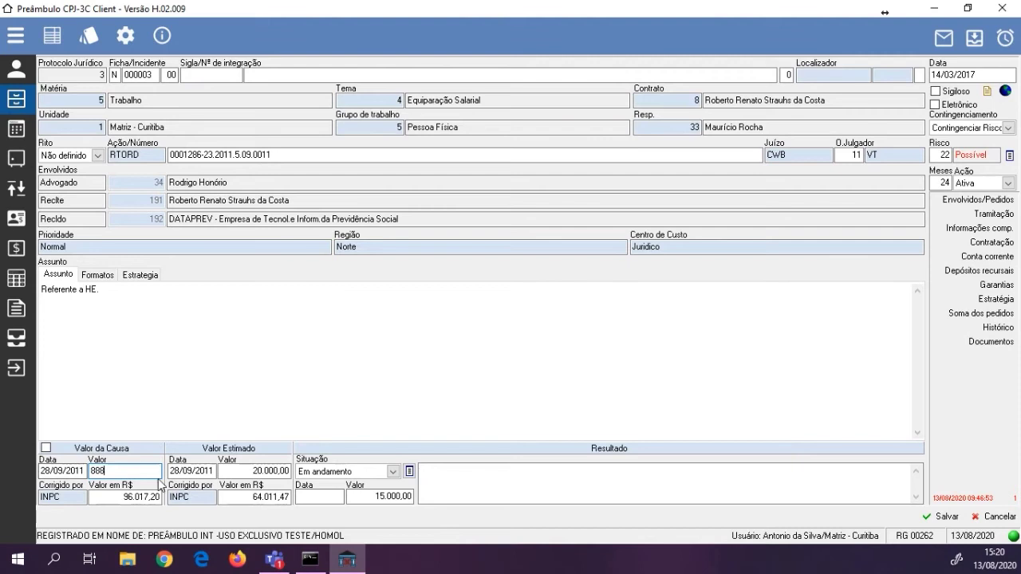
{"action": "type", "text": "88"}
{"action": "key", "text": "Tab"}
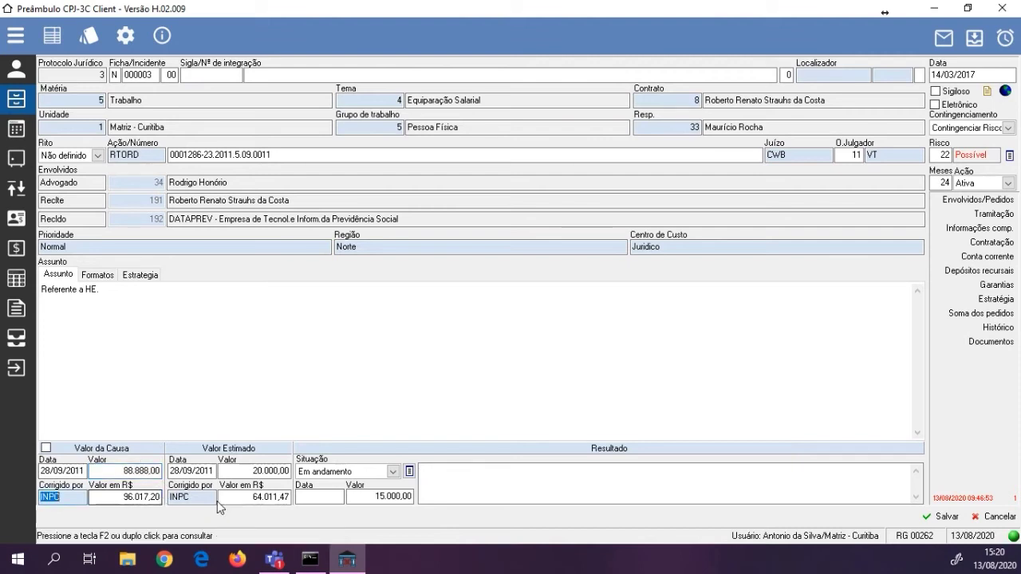
{"action": "left_click", "coordinate": [951, 206]}
Enter "valor.." as the Justificativa for the Valor da Causa change, confirm it and return to the record
{"action": "left_click", "coordinate": [484, 316]}
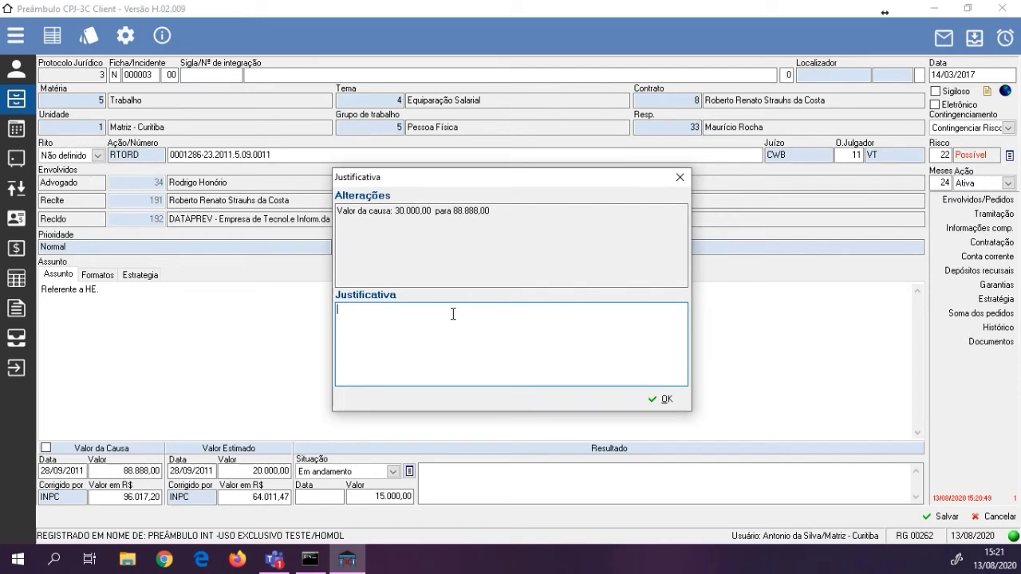
{"action": "type", "text": "valor.."}
{"action": "left_click", "coordinate": [662, 399]}
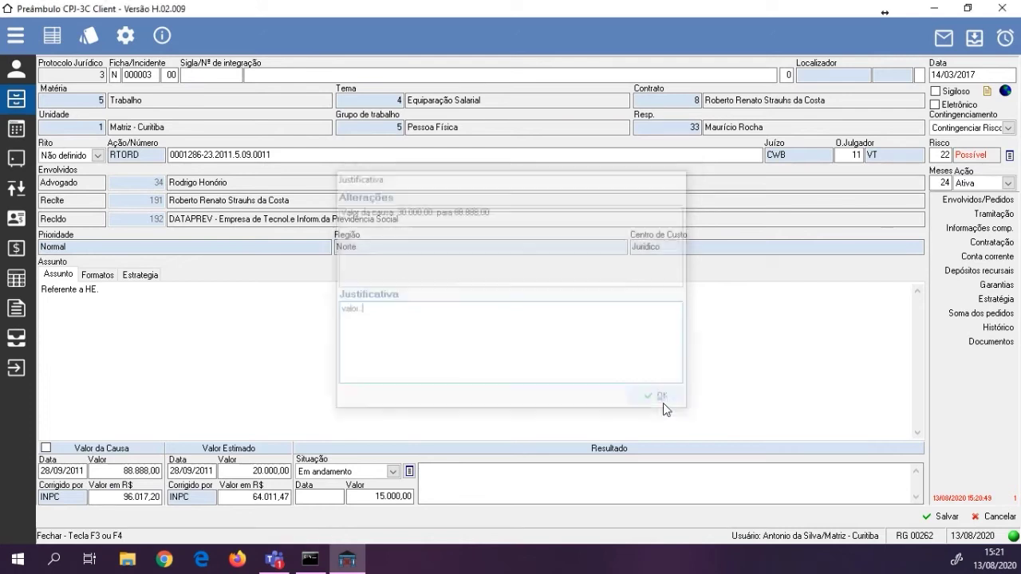
{"action": "left_click", "coordinate": [712, 422]}
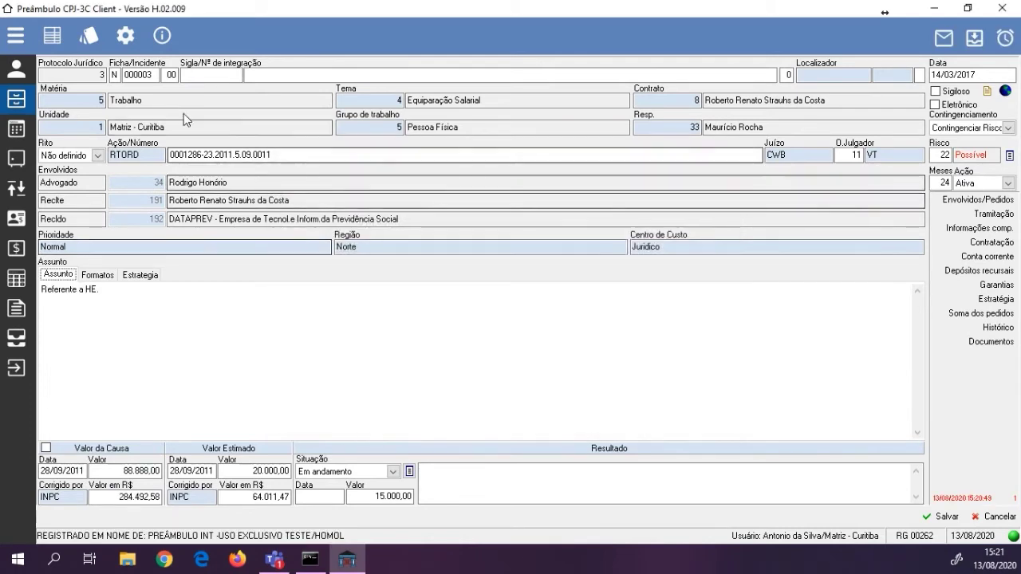
Set the Risco log preference for processes back to "Não gravar log do processo" and save the preferences
{"action": "left_click", "coordinate": [125, 35]}
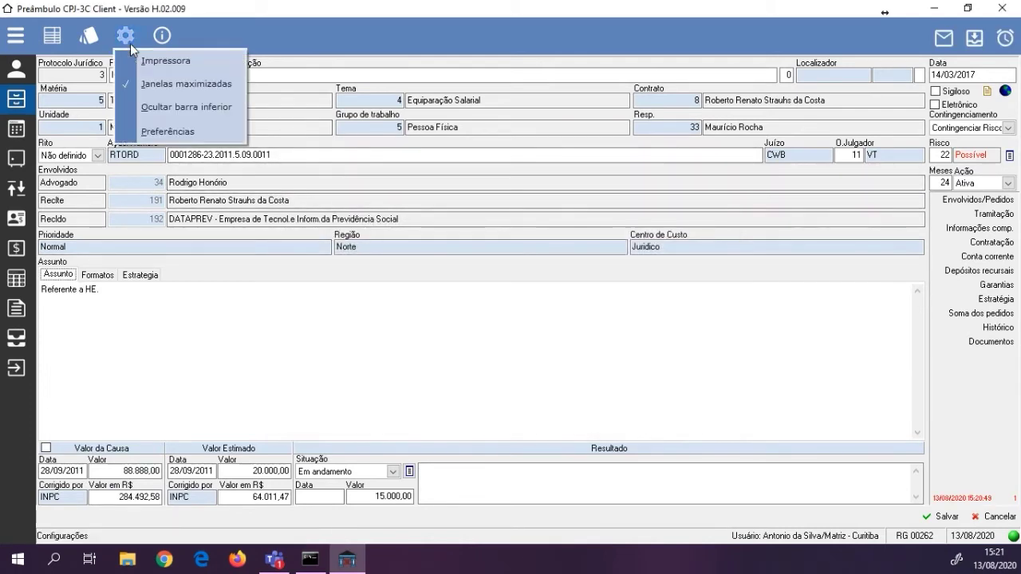
{"action": "left_click", "coordinate": [159, 133]}
{"action": "left_click", "coordinate": [515, 268]}
{"action": "left_click", "coordinate": [514, 267]}
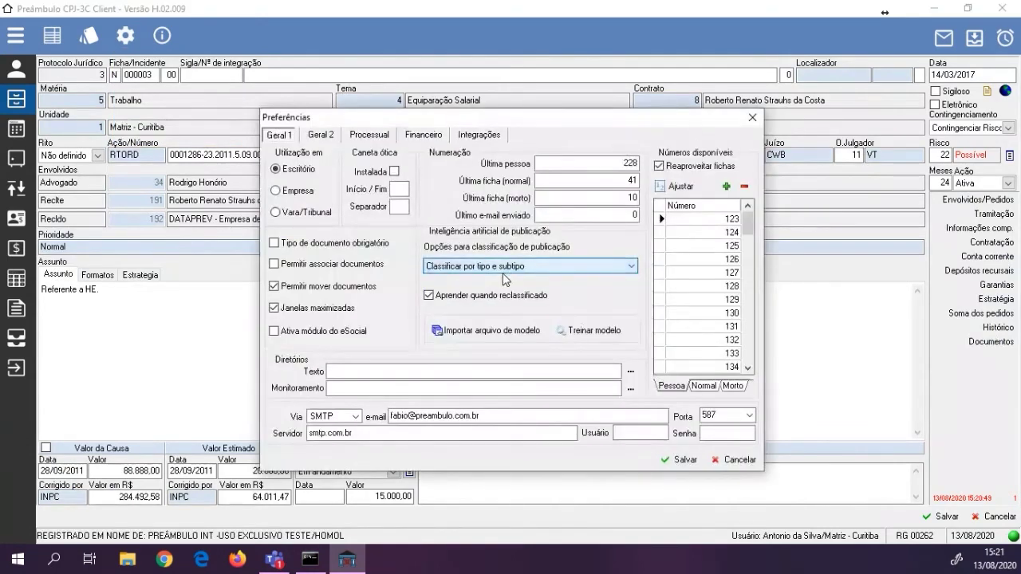
{"action": "left_click", "coordinate": [369, 134]}
{"action": "left_click", "coordinate": [724, 245]}
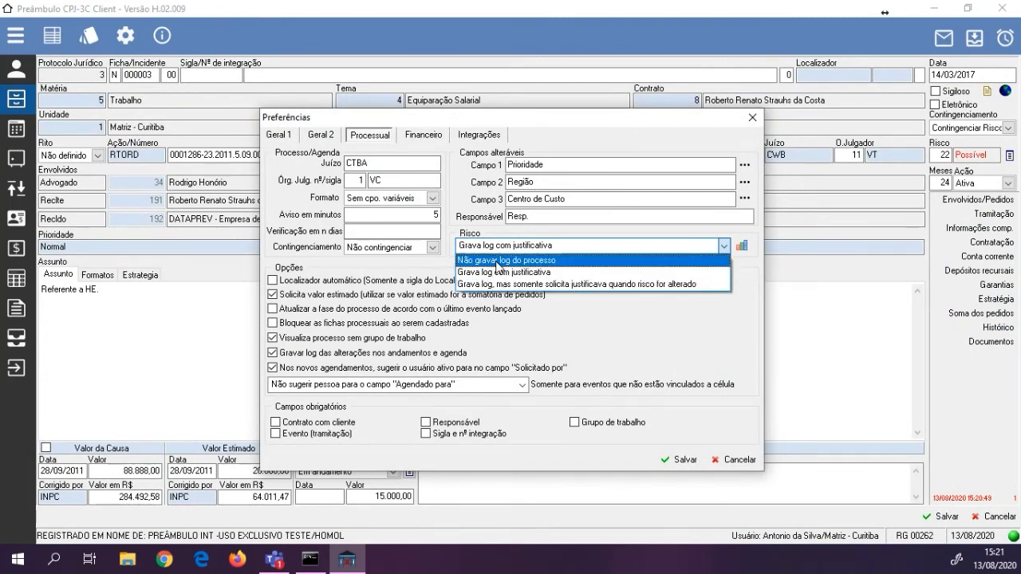
{"action": "left_click", "coordinate": [499, 261]}
{"action": "left_click", "coordinate": [667, 461]}
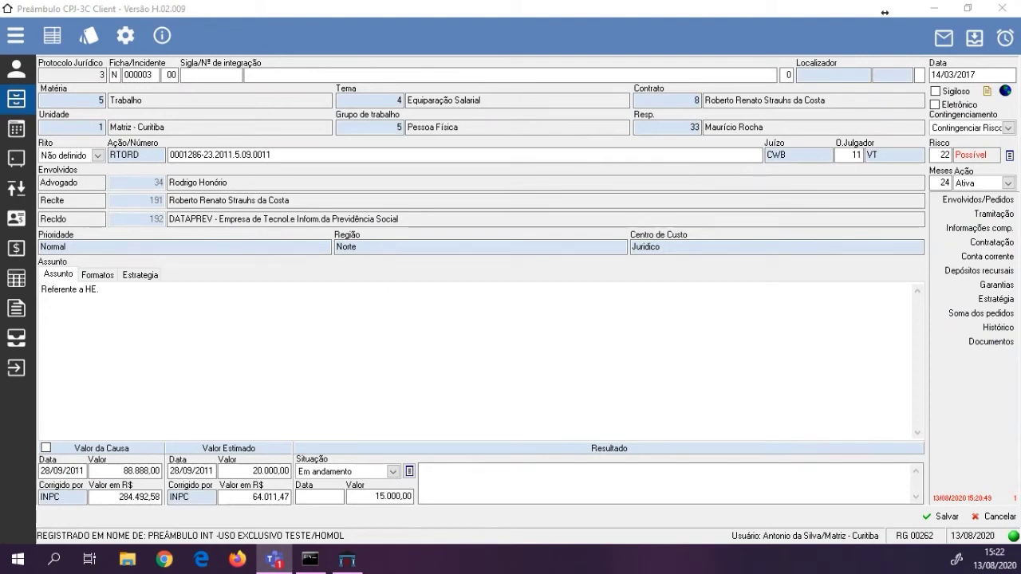
Open the process and agenda redistribution form, accepting the backup warning
{"action": "left_click", "coordinate": [95, 41]}
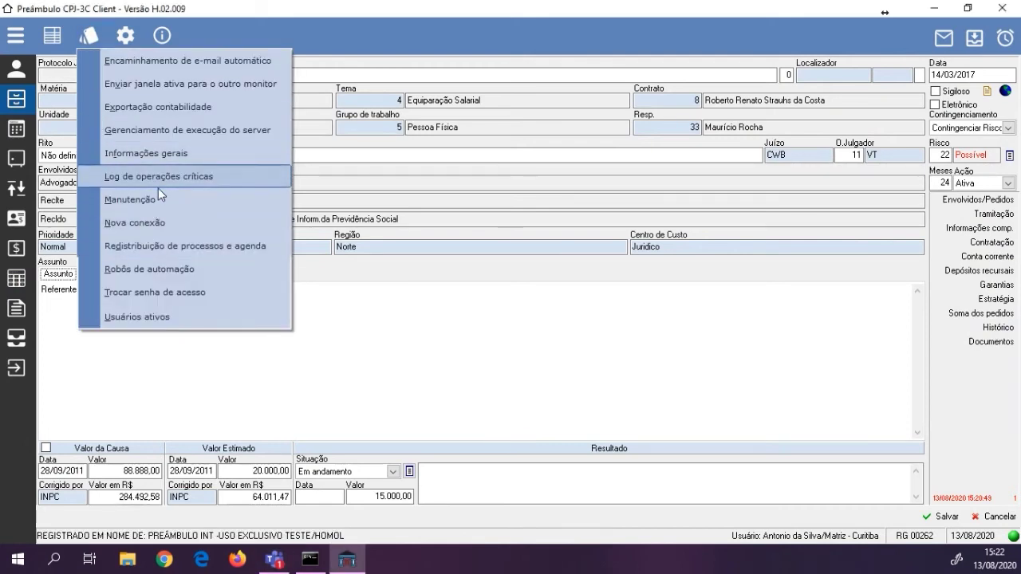
{"action": "left_click", "coordinate": [160, 249]}
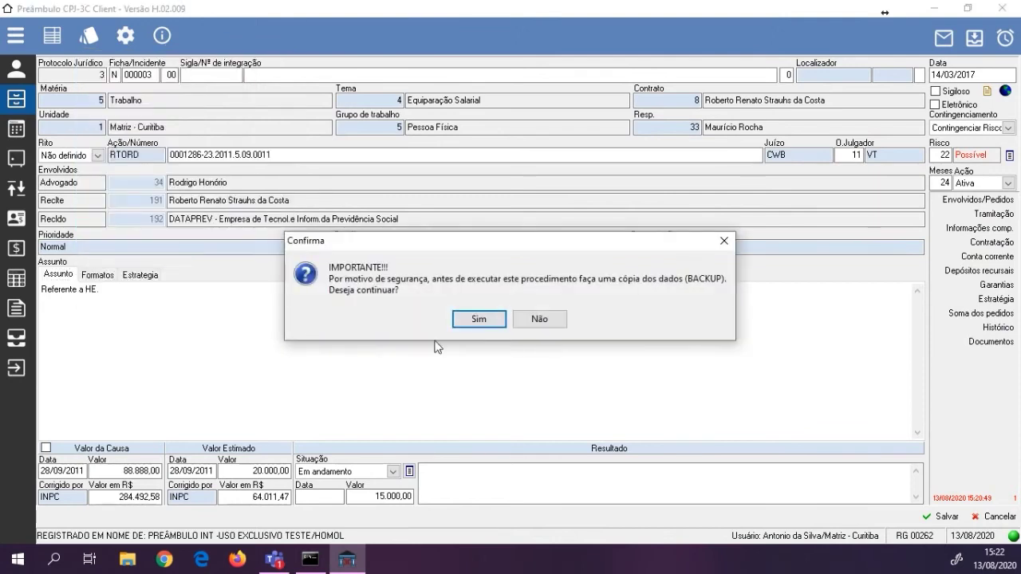
{"action": "left_click", "coordinate": [477, 320]}
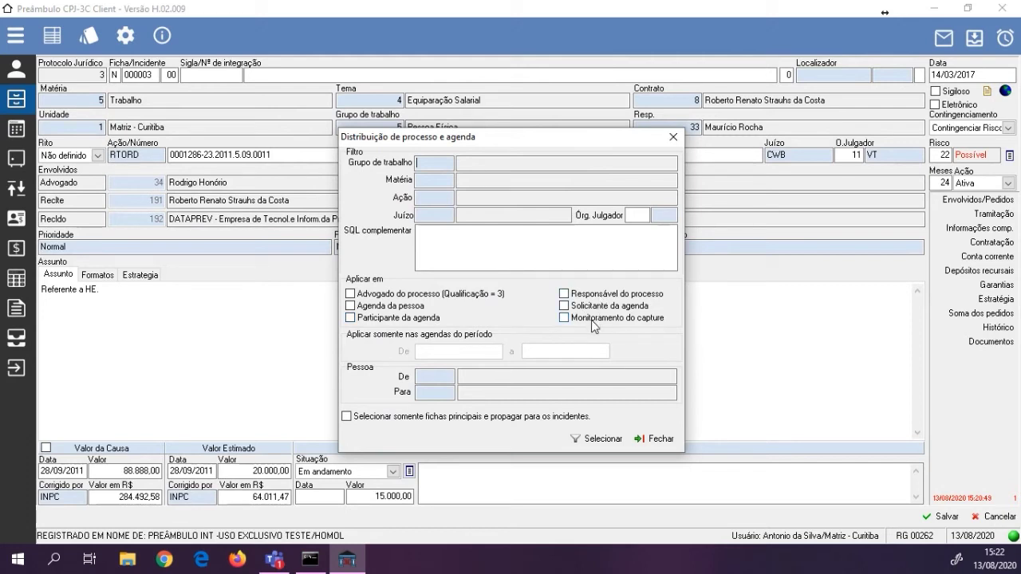
Mark Agenda da pessoa as a redistribution target, then close the form without selecting any processes
{"action": "left_click", "coordinate": [417, 311]}
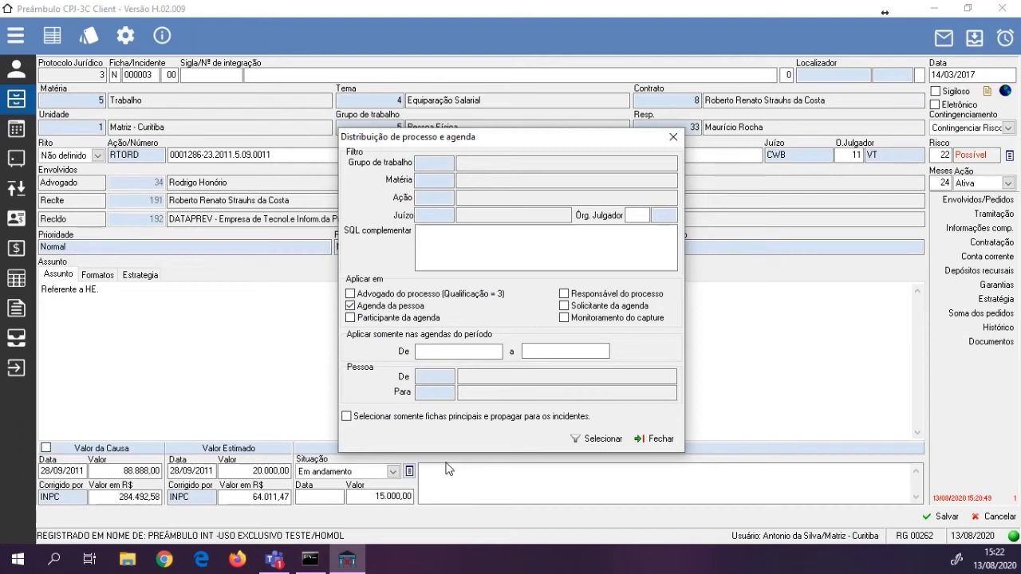
{"action": "left_click", "coordinate": [654, 439]}
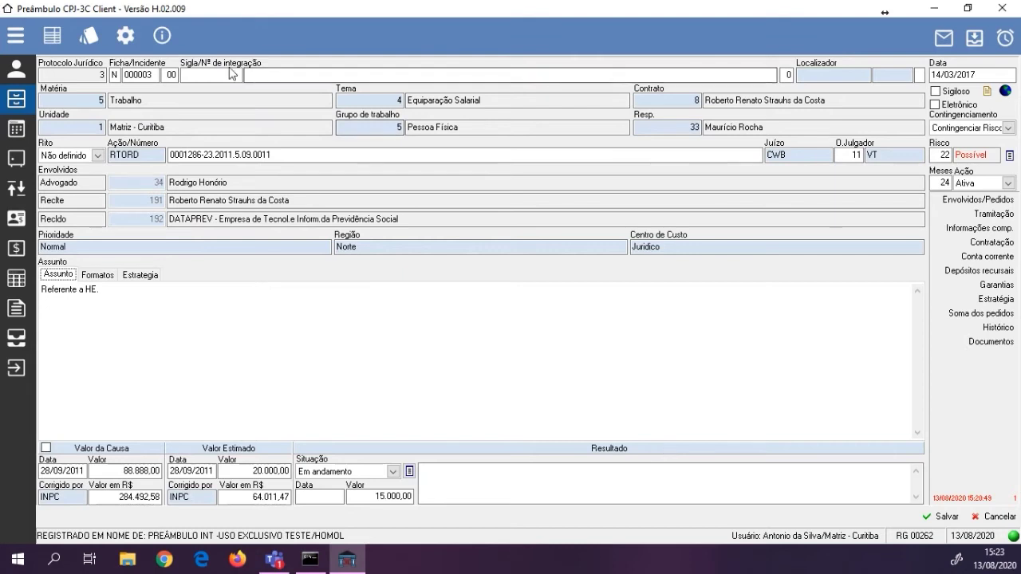
Connect the e-mail import tool to the mailbox and review its IMAP configuration without saving changes
{"action": "left_click", "coordinate": [943, 47]}
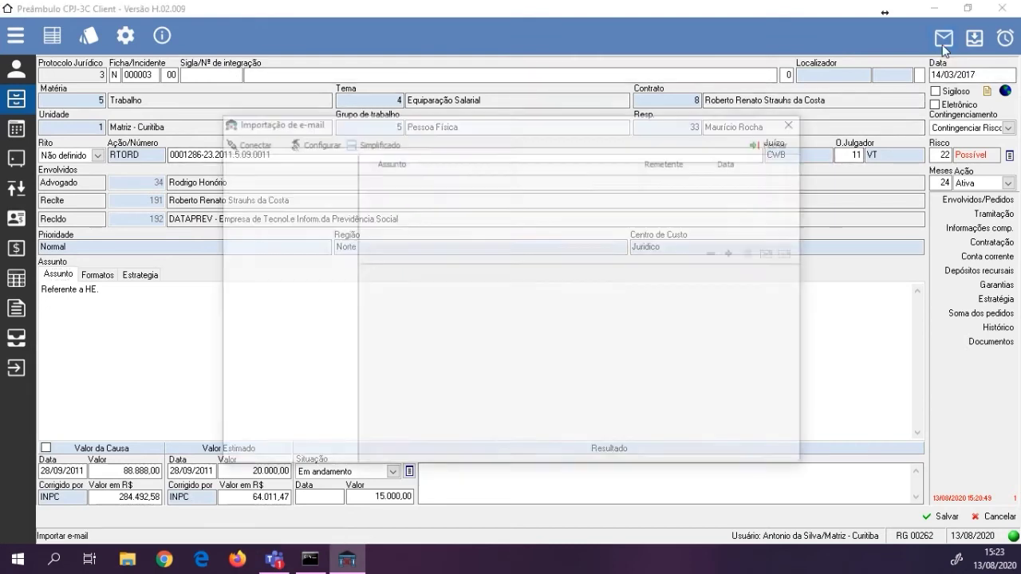
{"action": "left_click", "coordinate": [264, 149]}
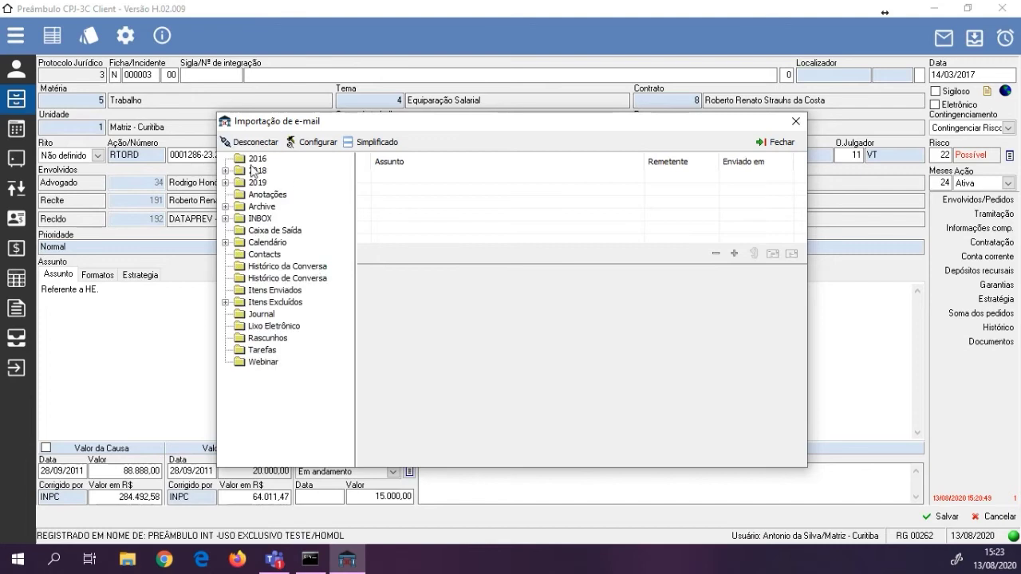
{"action": "left_click", "coordinate": [311, 142]}
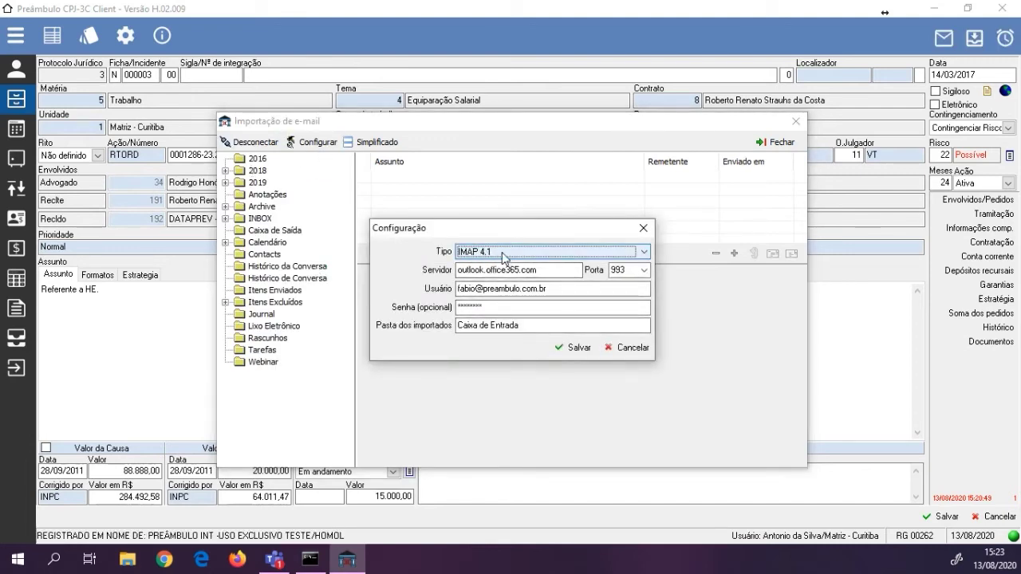
{"action": "left_click", "coordinate": [626, 348]}
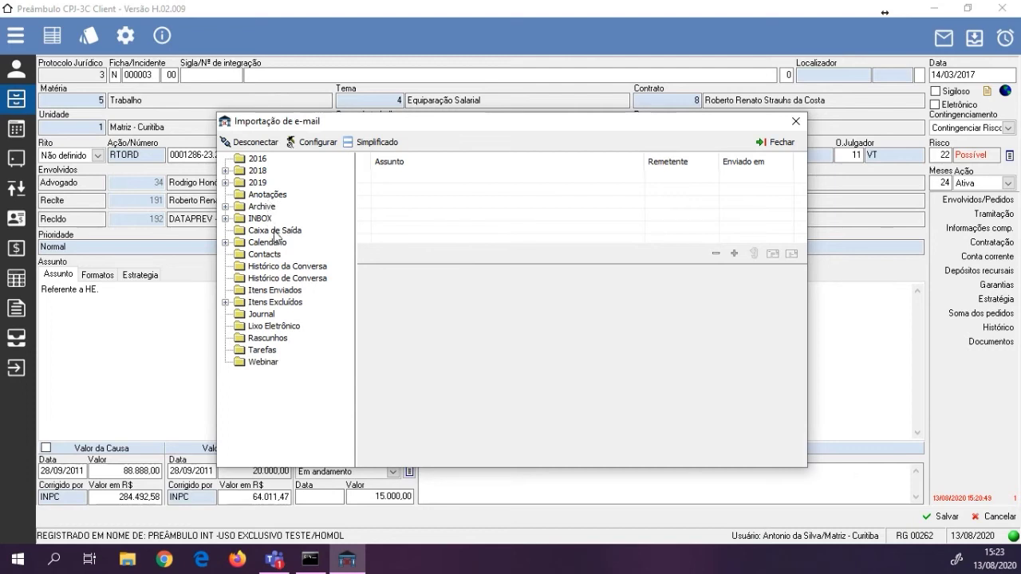
Try to load the messages of the Caixa de Saída mail folder and dismiss the error dialogs
{"action": "left_click", "coordinate": [272, 232]}
{"action": "left_click", "coordinate": [583, 329]}
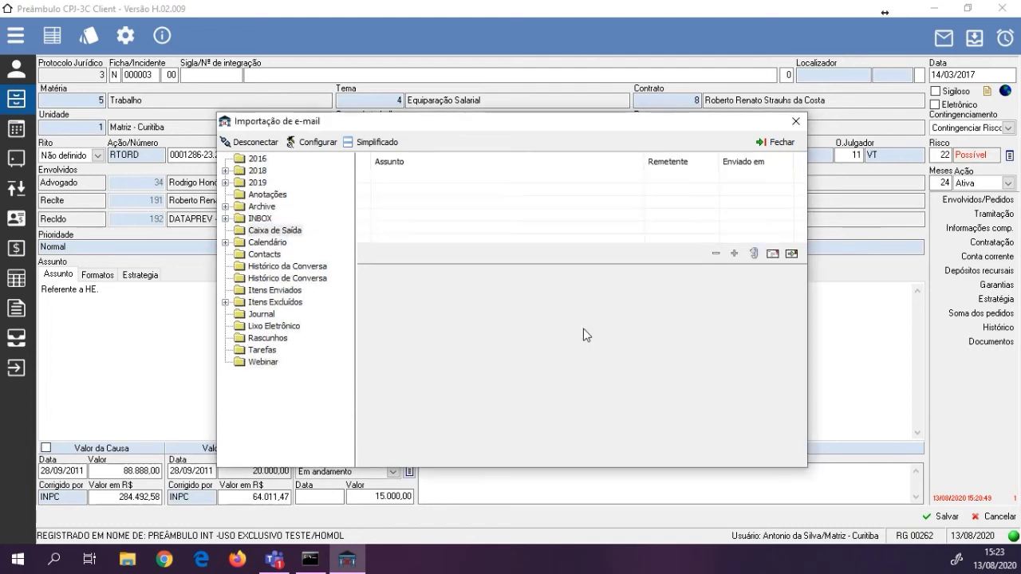
{"action": "left_click", "coordinate": [275, 232]}
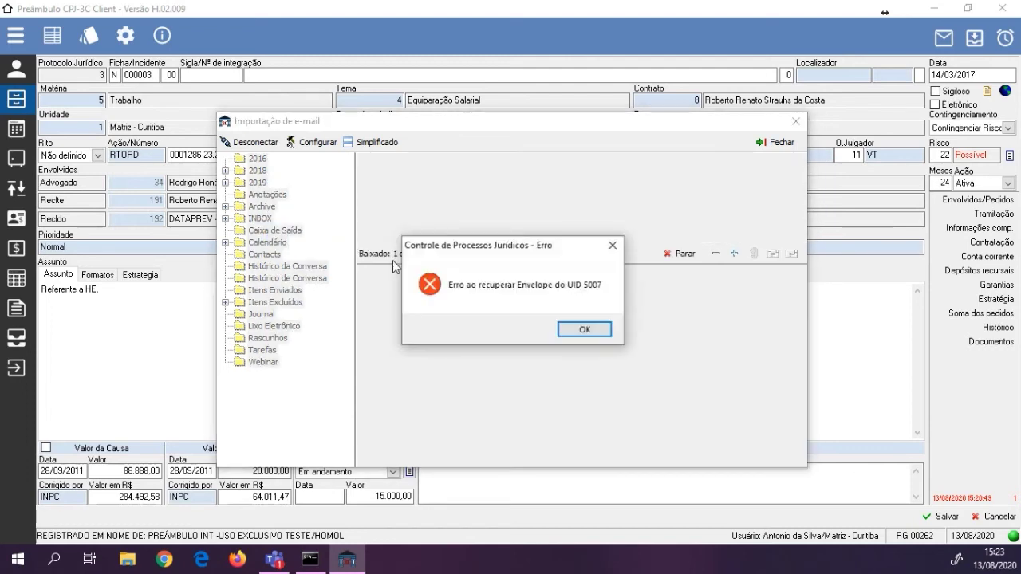
{"action": "left_click", "coordinate": [581, 327]}
{"action": "left_click", "coordinate": [581, 326]}
{"action": "left_click", "coordinate": [574, 327]}
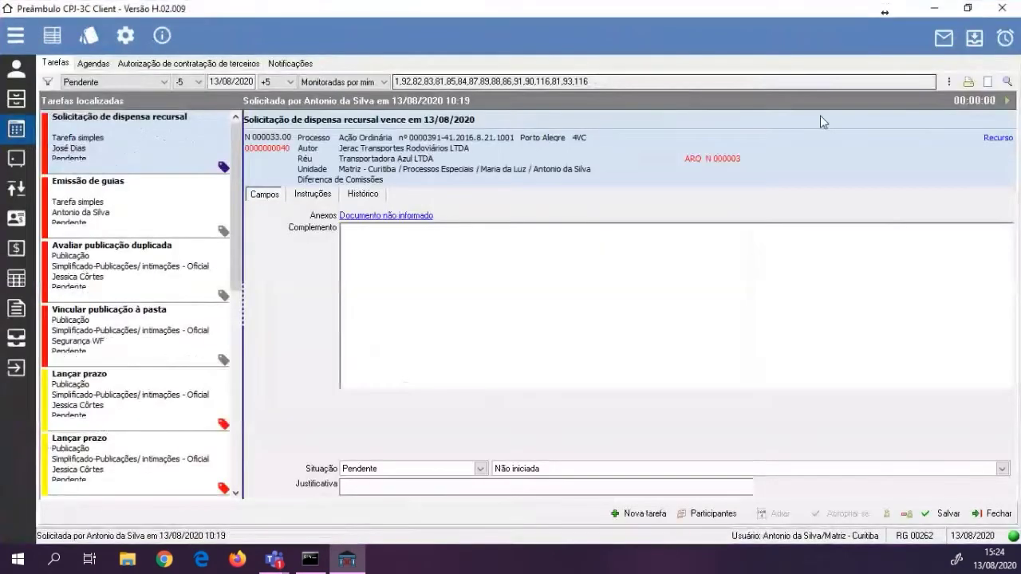
Reopen the e-mail import tool, review its configuration without changes and connect to the mailbox again
{"action": "left_click", "coordinate": [943, 37]}
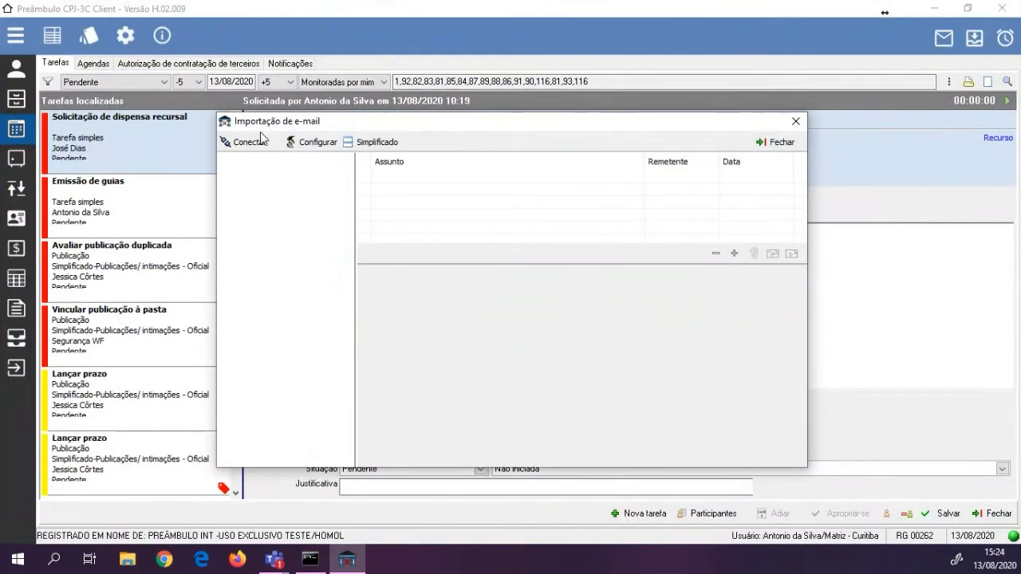
{"action": "left_click", "coordinate": [310, 144]}
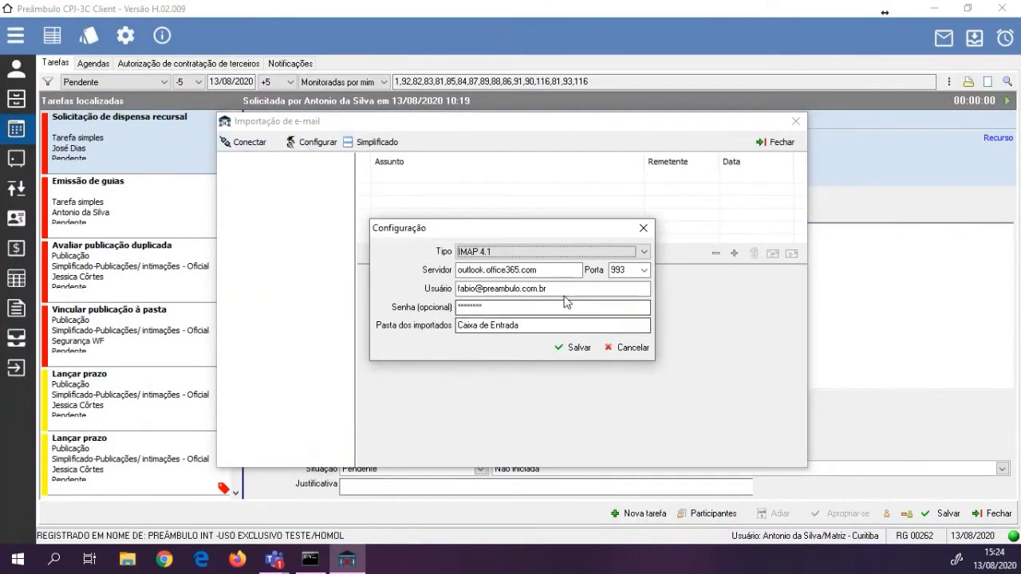
{"action": "left_click", "coordinate": [630, 356]}
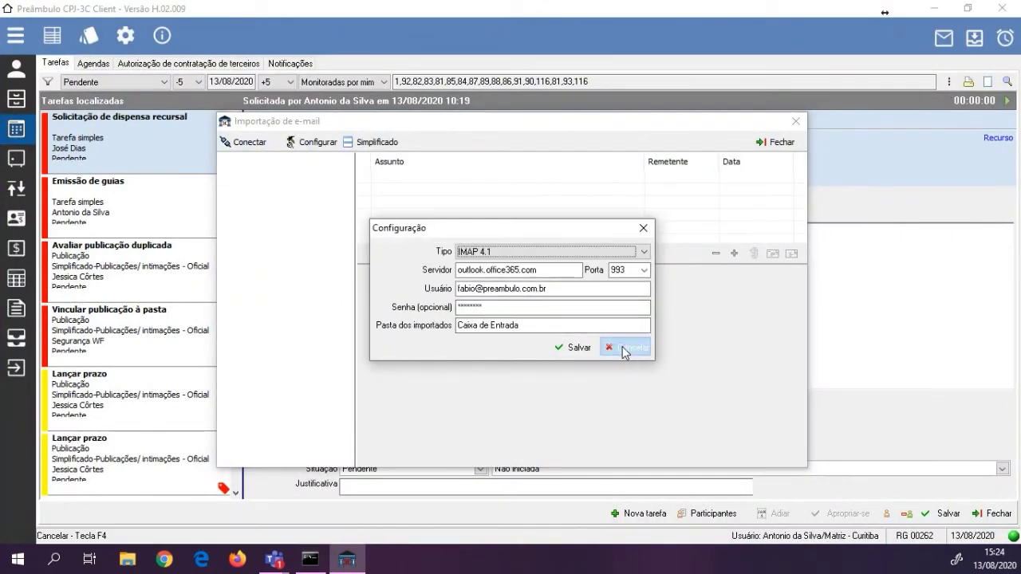
{"action": "left_click", "coordinate": [245, 142]}
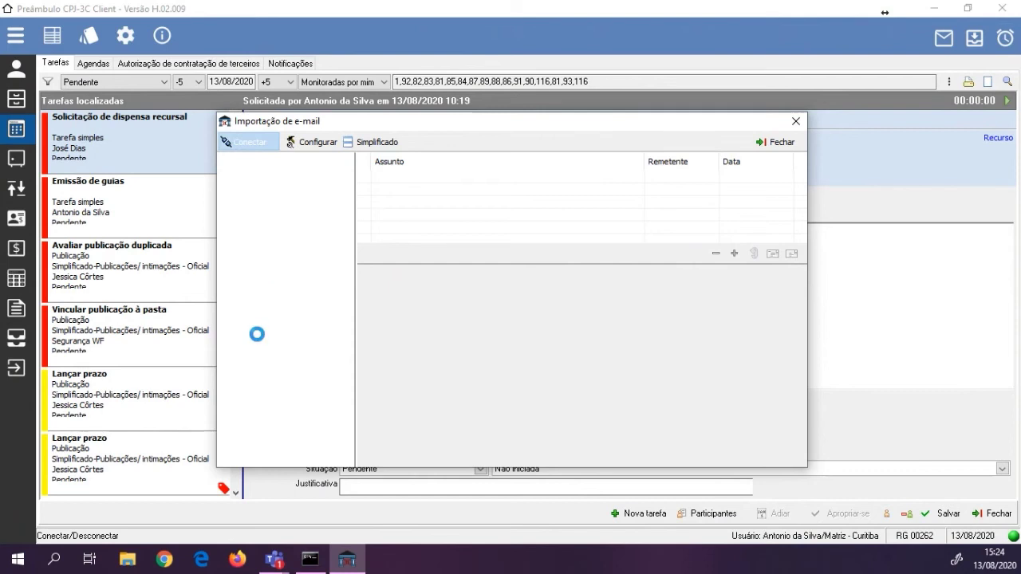
Load the 2019 mail folder, preview the message "Fw: VAGA - Líder de Equipe de Atendimento - Curitiba" and move the import window aside
{"action": "left_click", "coordinate": [259, 183]}
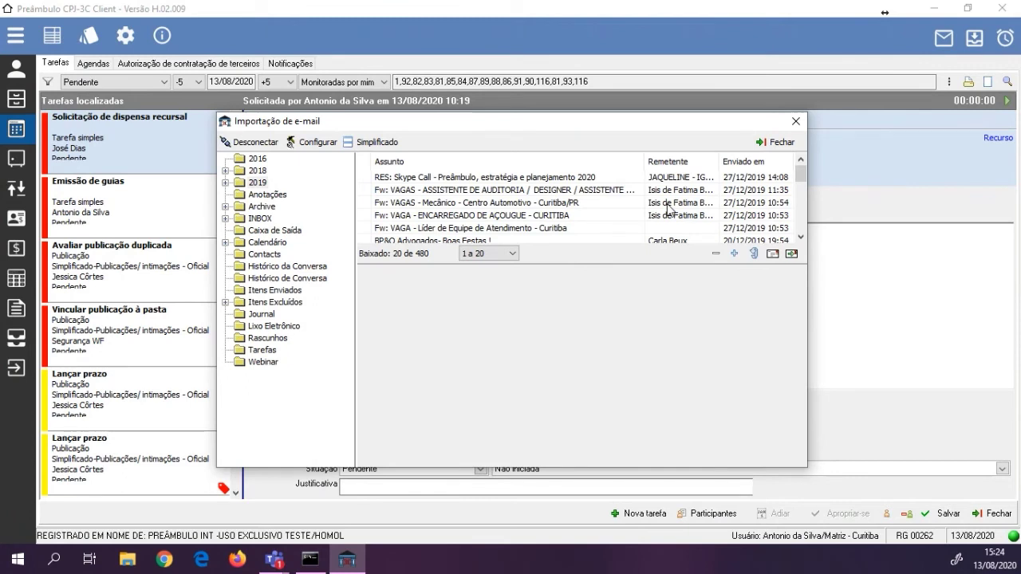
{"action": "left_click", "coordinate": [670, 228]}
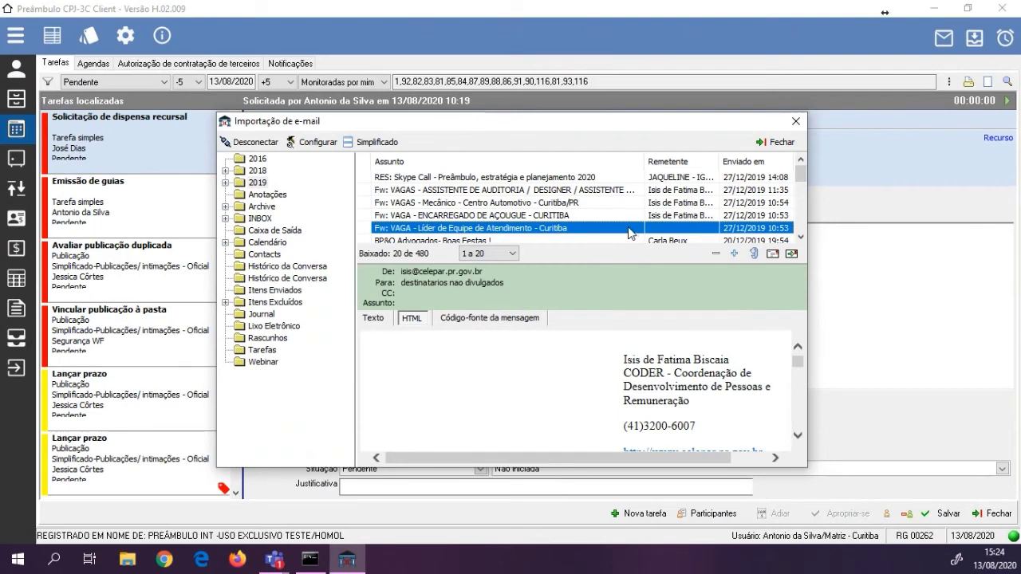
{"action": "left_click_drag", "start_coordinate": [632, 125], "coordinate": [508, 53]}
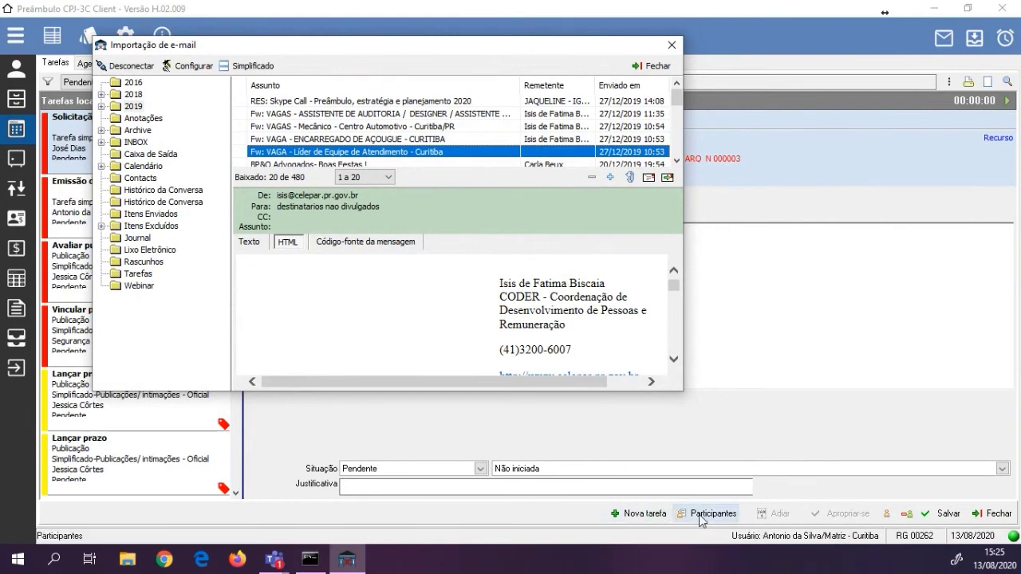
Open the document list of process ficha 000002, keeping the e-mail import window in simplified view
{"action": "left_click", "coordinate": [24, 96]}
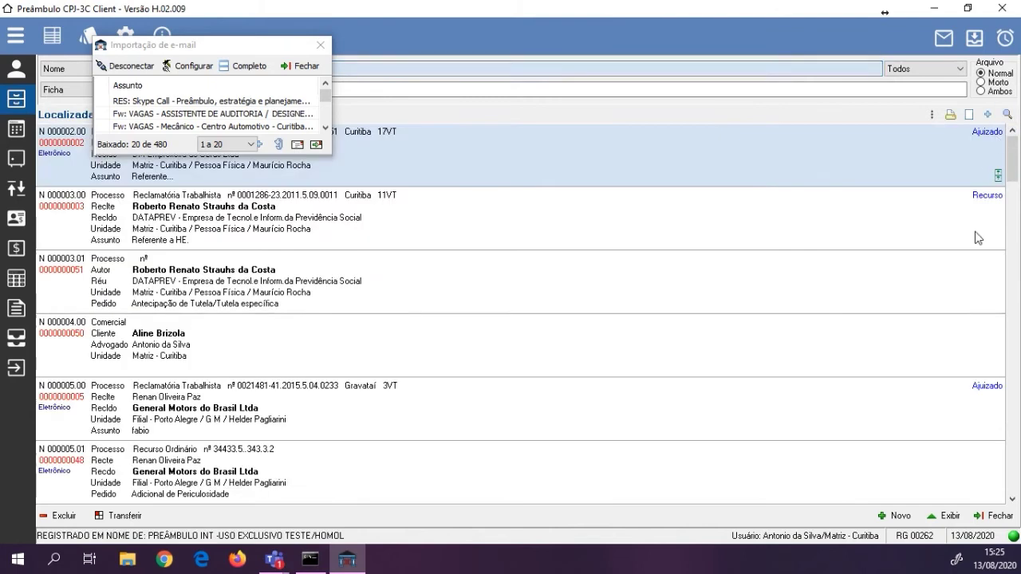
{"action": "left_click", "coordinate": [947, 516]}
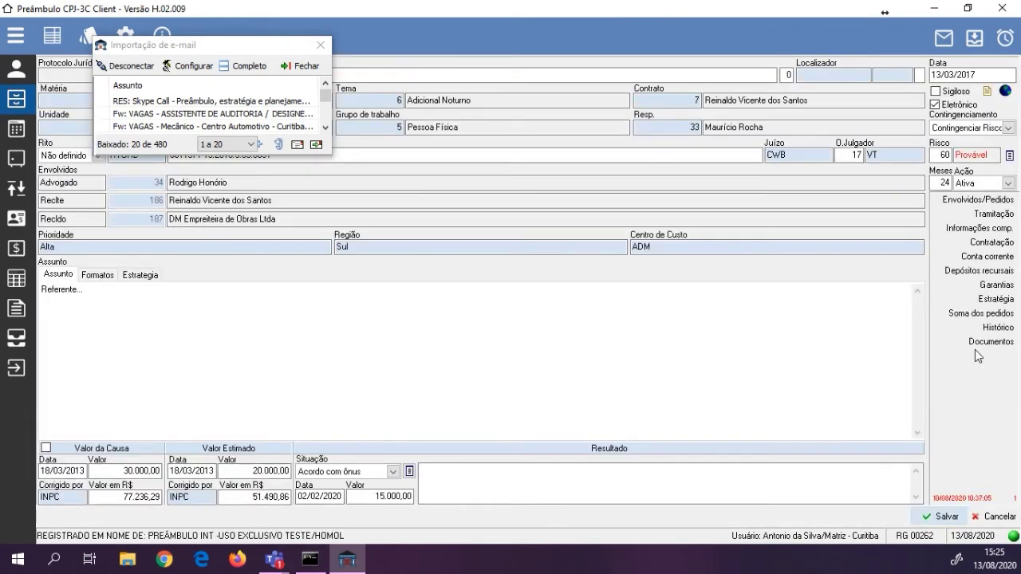
{"action": "left_click", "coordinate": [975, 342]}
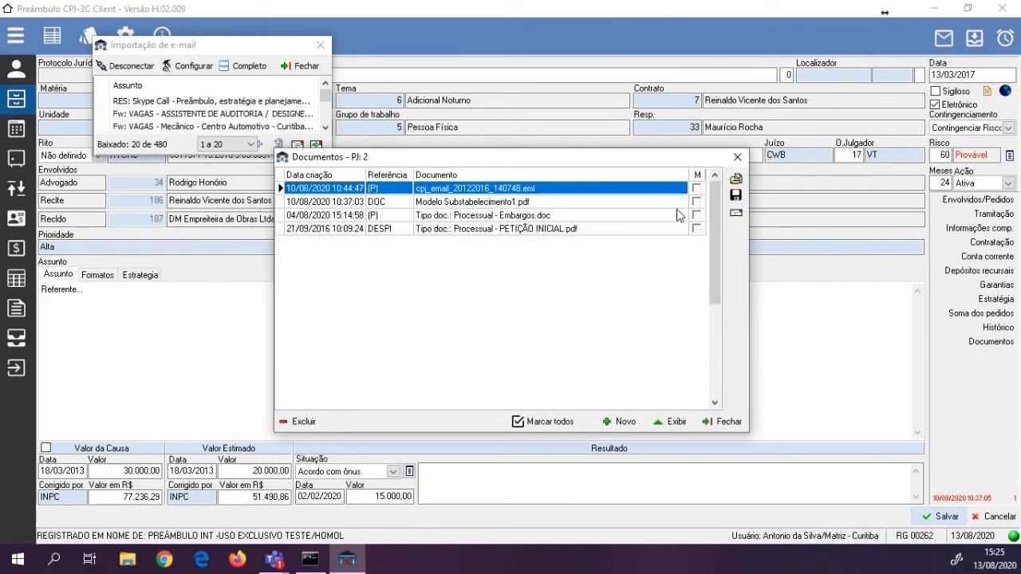
Import the "Fw: VAGAS - ASSISTENTE DE AUDITORIA" e-mail as a new process document, decline moving it to Caixa de Entrada, and save the document
{"action": "left_click", "coordinate": [289, 128]}
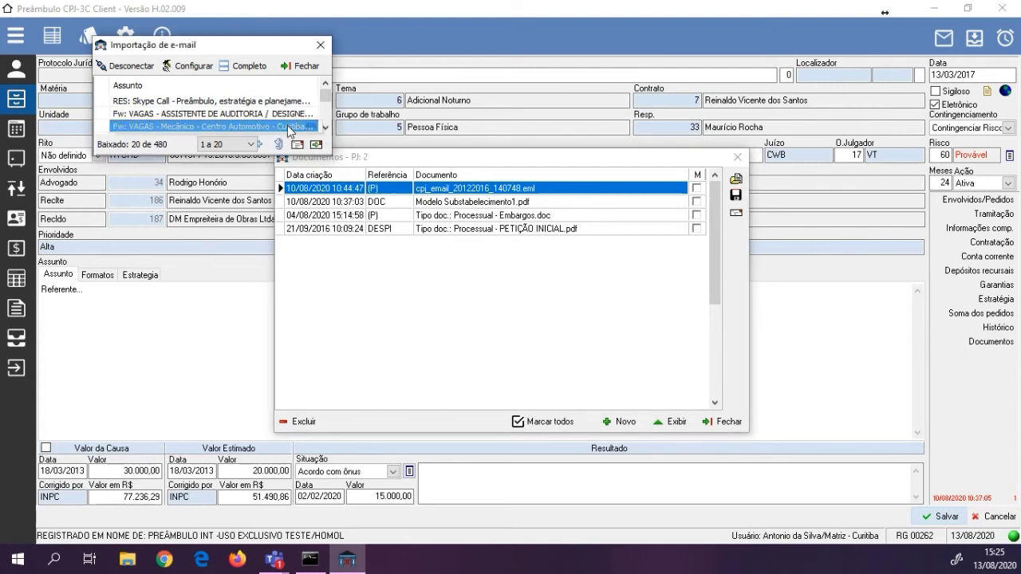
{"action": "left_click", "coordinate": [289, 114]}
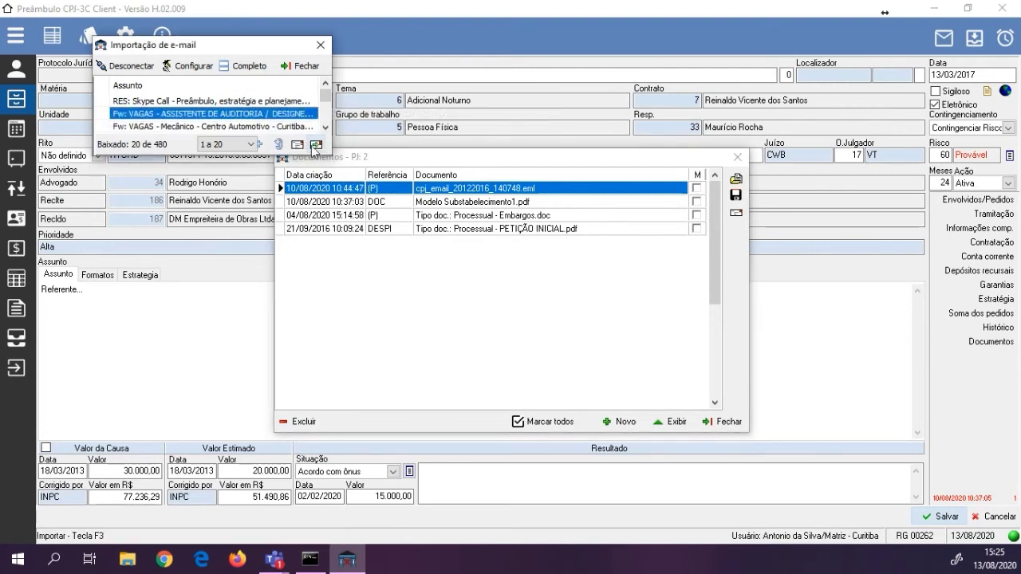
{"action": "left_click", "coordinate": [316, 144]}
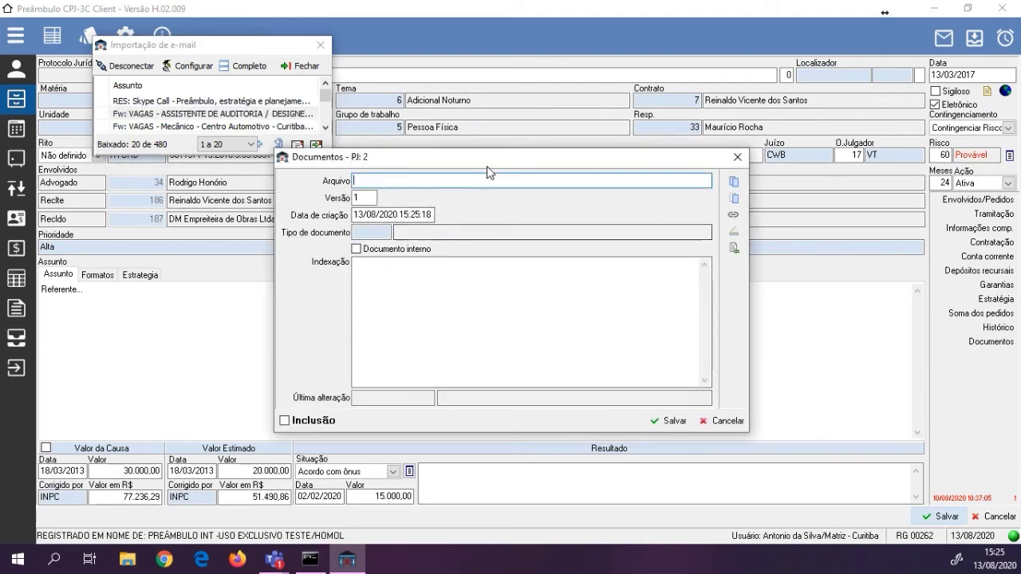
{"action": "left_click_drag", "start_coordinate": [486, 159], "coordinate": [484, 174]}
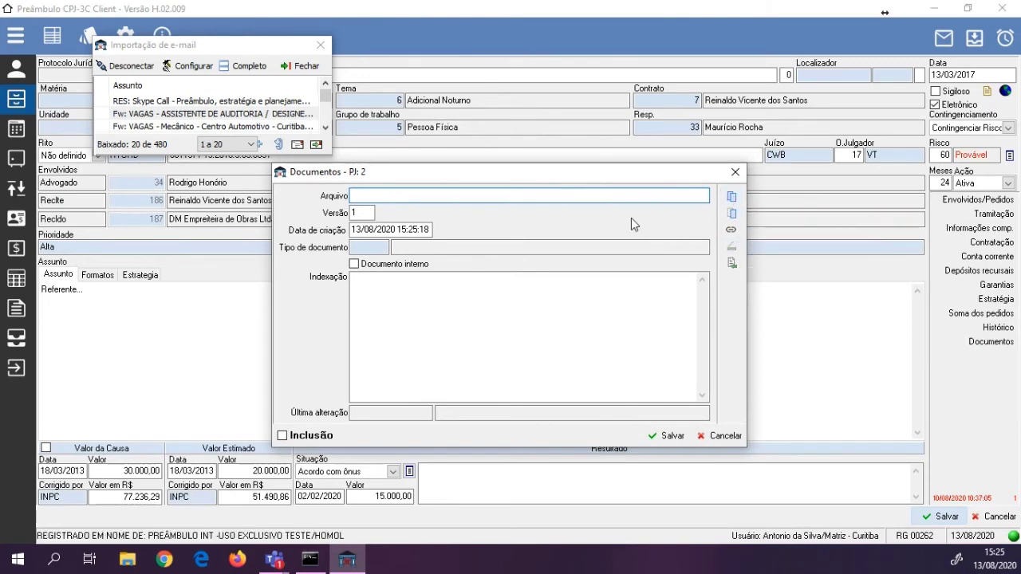
{"action": "left_click", "coordinate": [319, 143]}
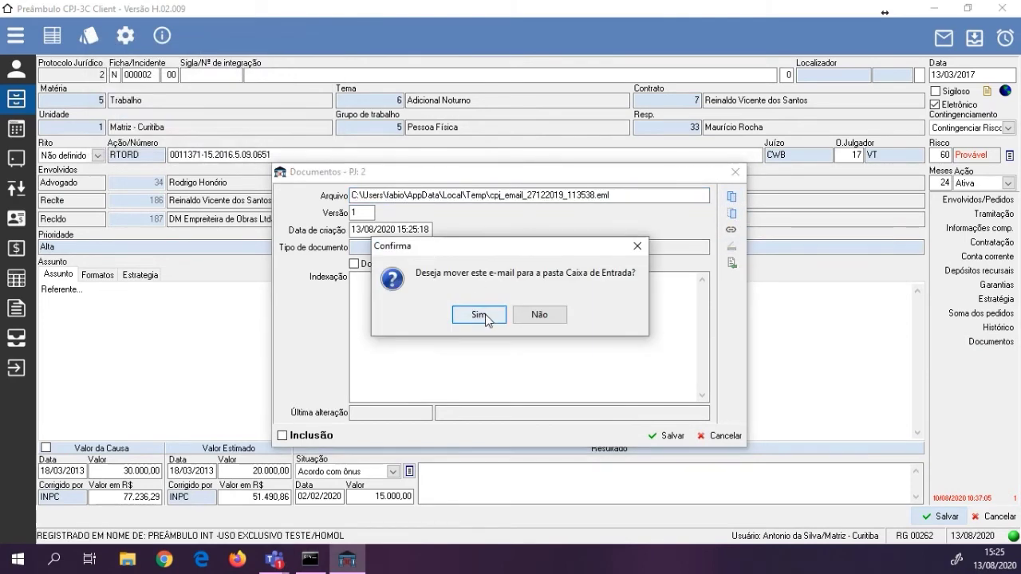
{"action": "left_click", "coordinate": [524, 318]}
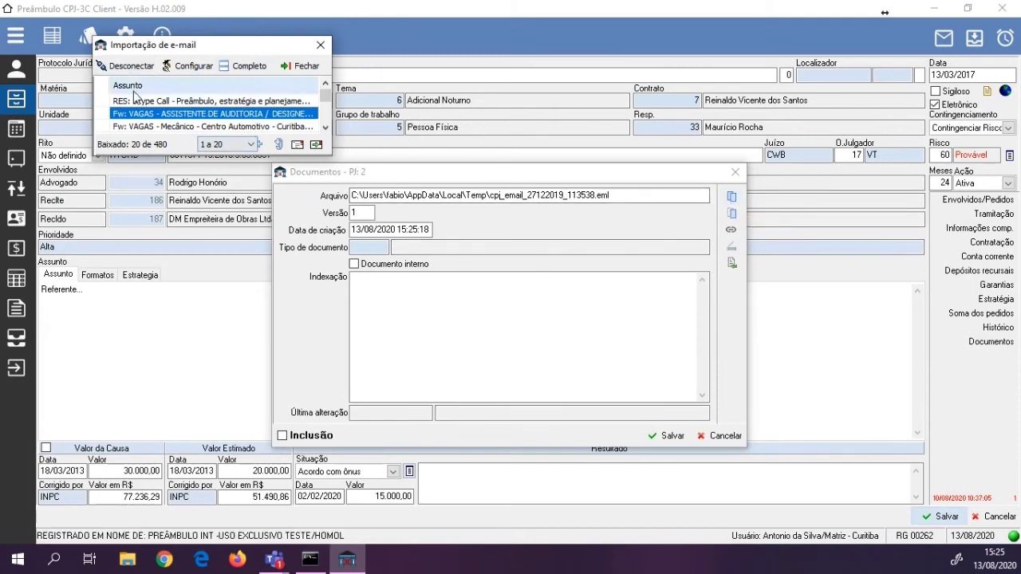
{"action": "left_click_drag", "start_coordinate": [192, 48], "coordinate": [187, 48]}
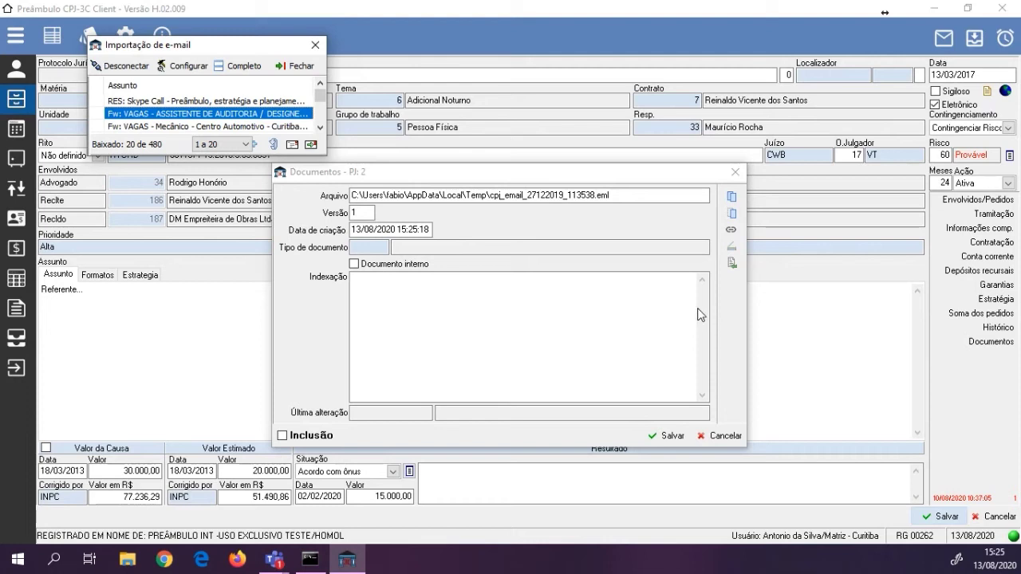
{"action": "left_click", "coordinate": [672, 435]}
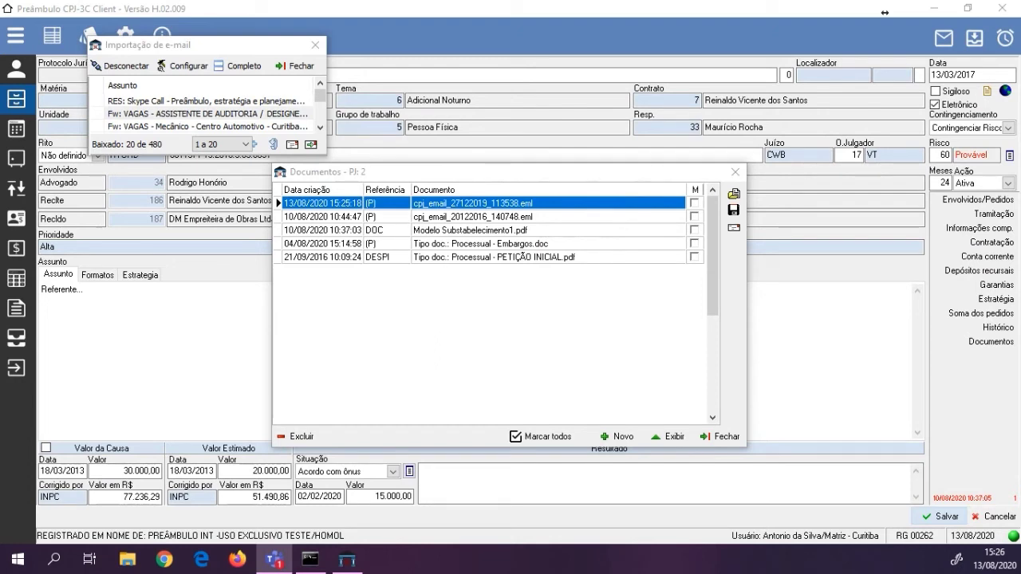
Leave the import and document windows and open a new document form for the Verificar Último Andamento event in the process's Tramitação
{"action": "left_click", "coordinate": [314, 46]}
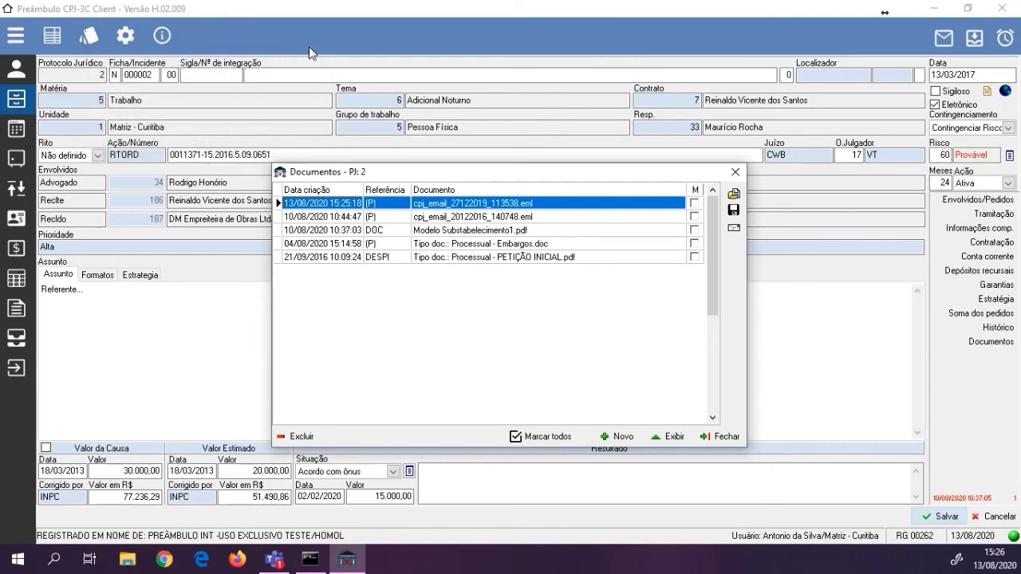
{"action": "left_click", "coordinate": [736, 174]}
{"action": "left_click", "coordinate": [971, 219]}
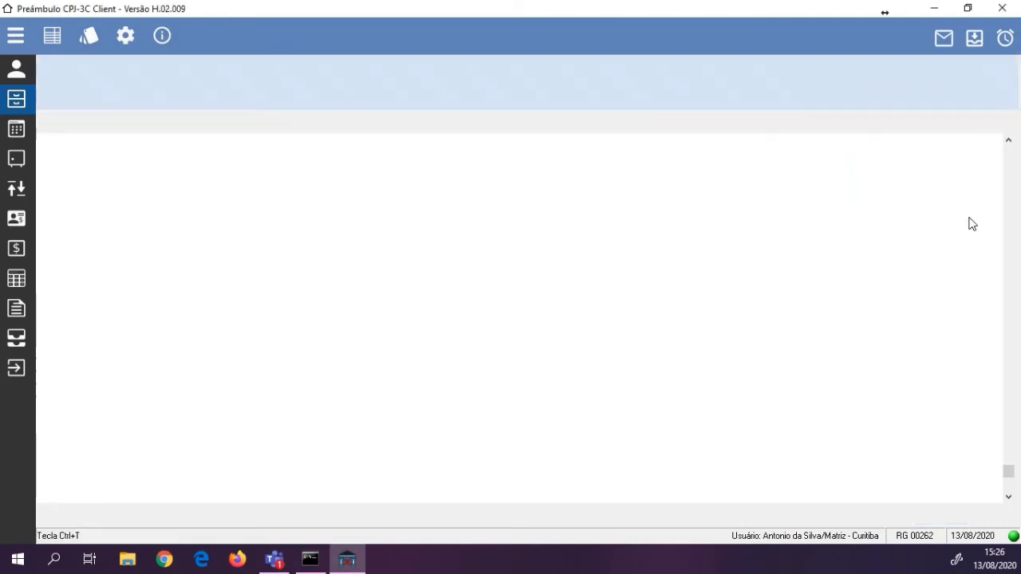
{"action": "left_click", "coordinate": [728, 422]}
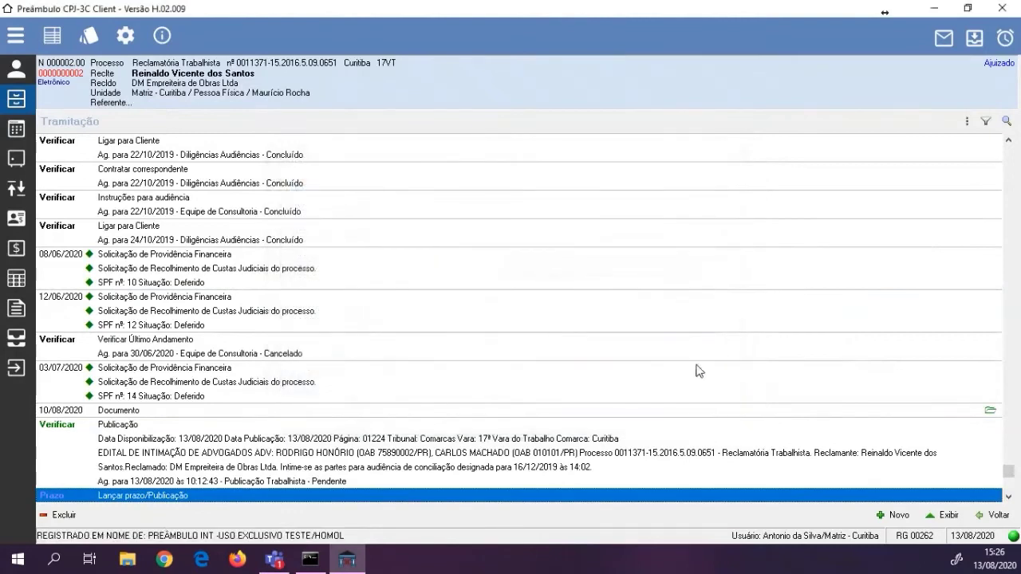
{"action": "double_click", "coordinate": [692, 346]}
{"action": "left_click", "coordinate": [982, 495]}
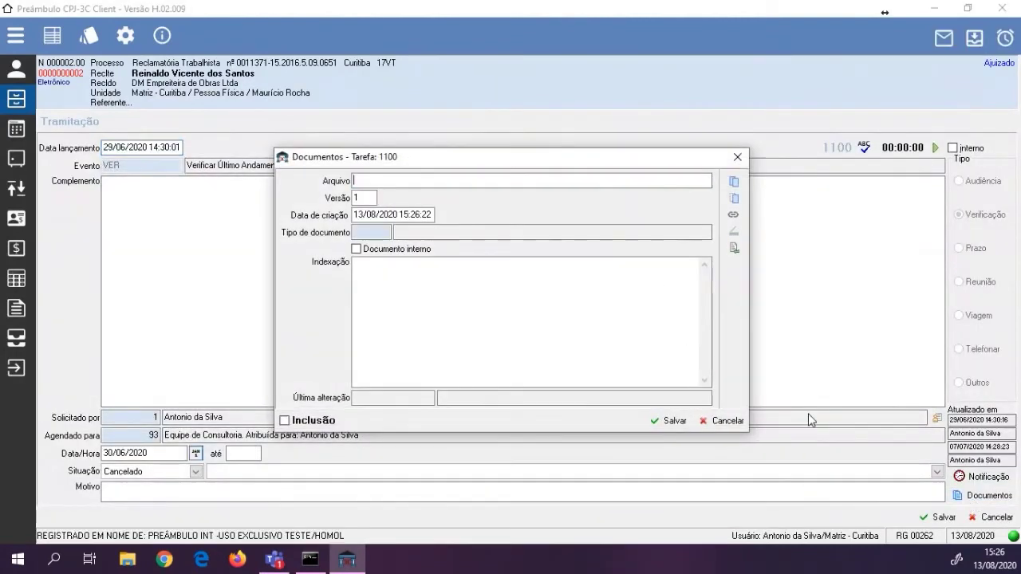
Import the "RES: Skype Call - Preâmbulo" e-mail into the task's document, accept moving it to Caixa de Entrada, and save the document
{"action": "left_click", "coordinate": [940, 43]}
{"action": "left_click", "coordinate": [229, 101]}
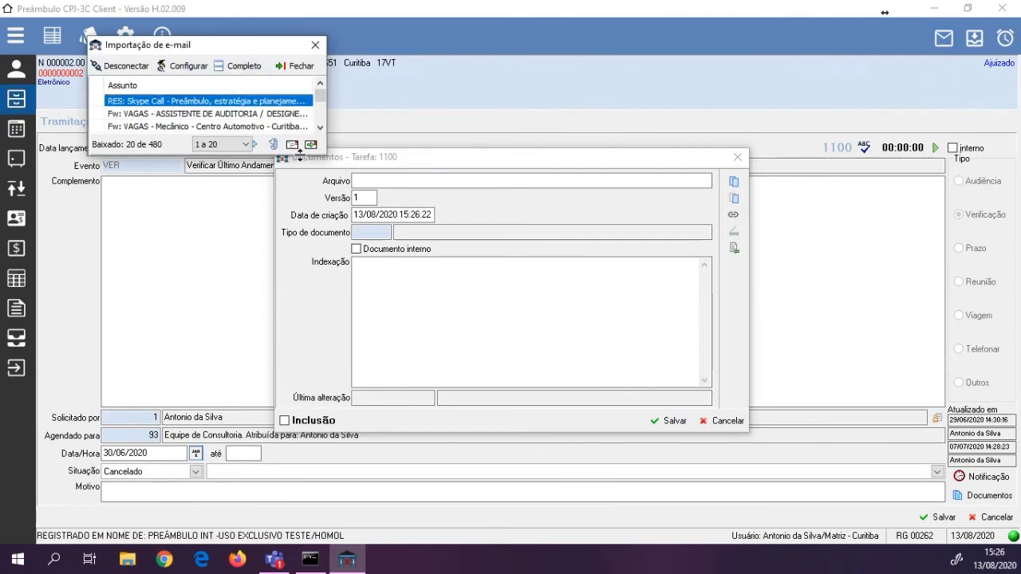
{"action": "left_click", "coordinate": [309, 143]}
{"action": "left_click", "coordinate": [480, 315]}
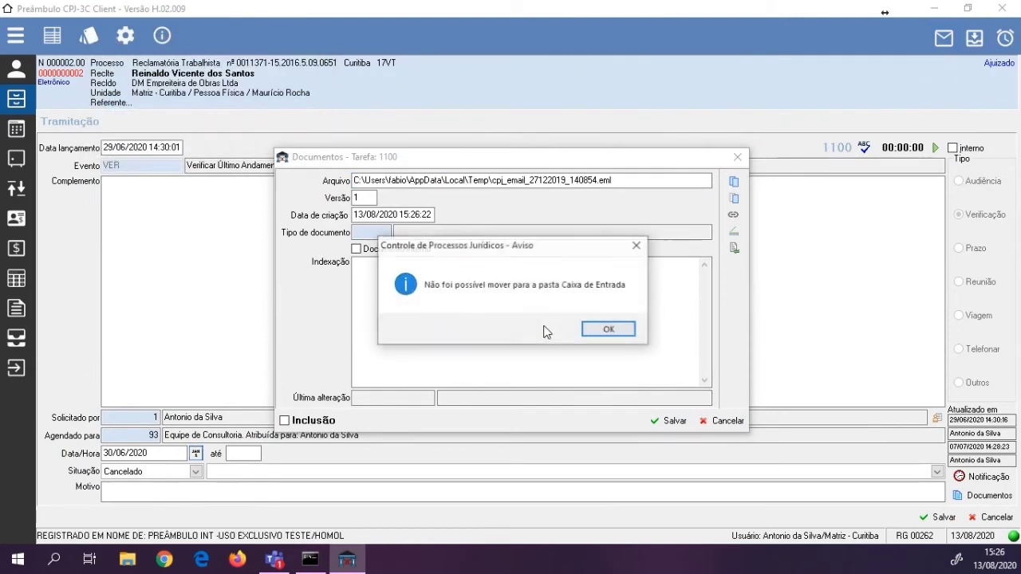
{"action": "left_click", "coordinate": [599, 328]}
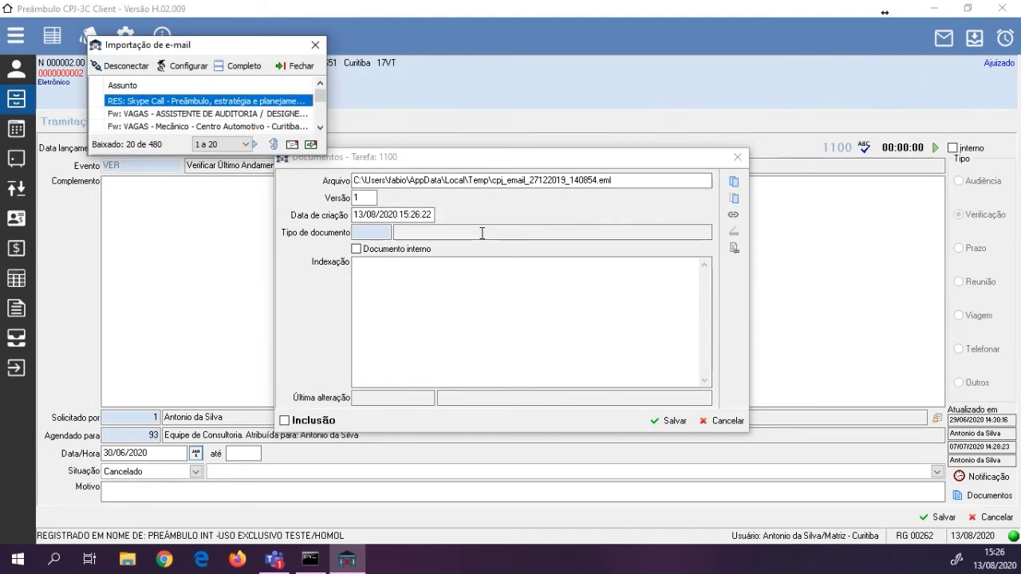
{"action": "left_click", "coordinate": [674, 423]}
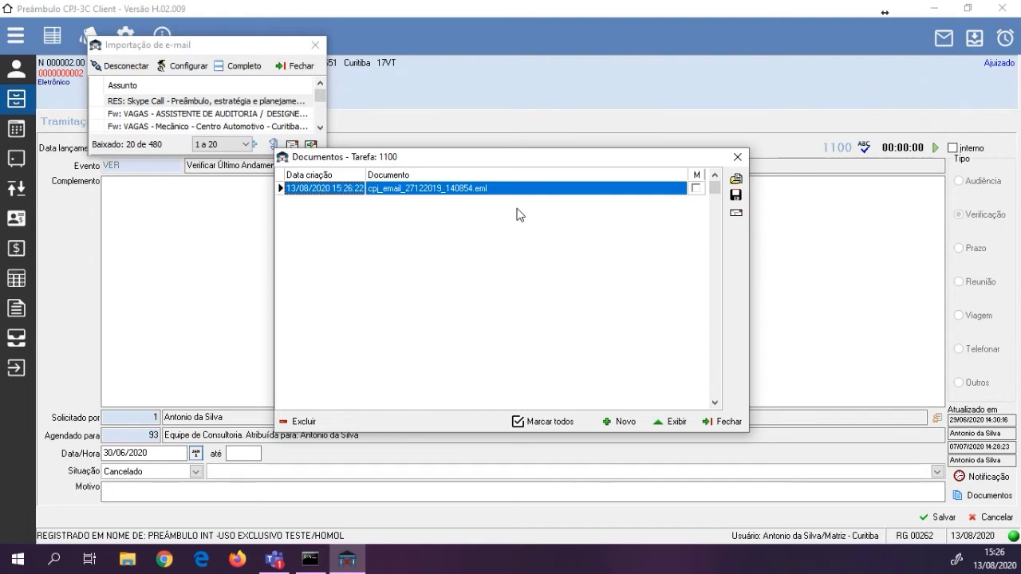
Close the task's document list and the e-mail import window, and leave the Verificar Último Andamento task without saving changes
{"action": "left_click", "coordinate": [738, 157]}
{"action": "left_click", "coordinate": [315, 45]}
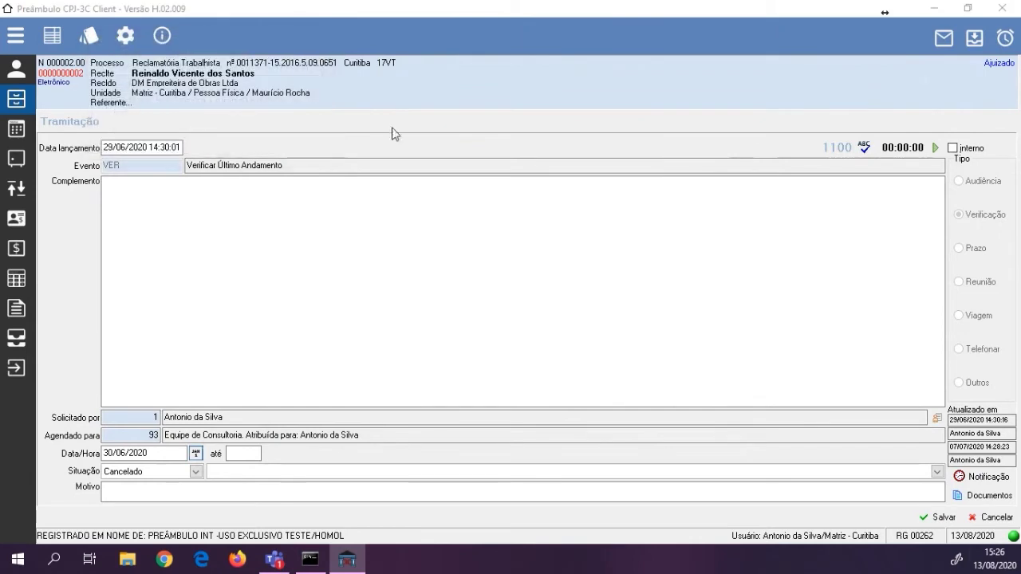
{"action": "left_click", "coordinate": [988, 517]}
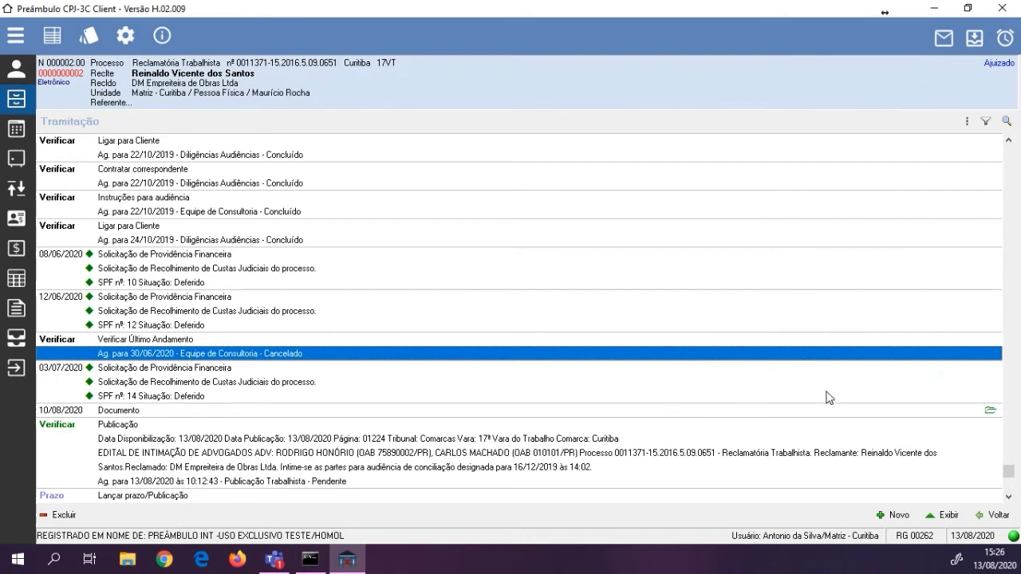
Filter the process's Tramitação to Reunião entries only, keeping Todos os andamentos and Internos set to Todos
{"action": "left_click", "coordinate": [986, 121]}
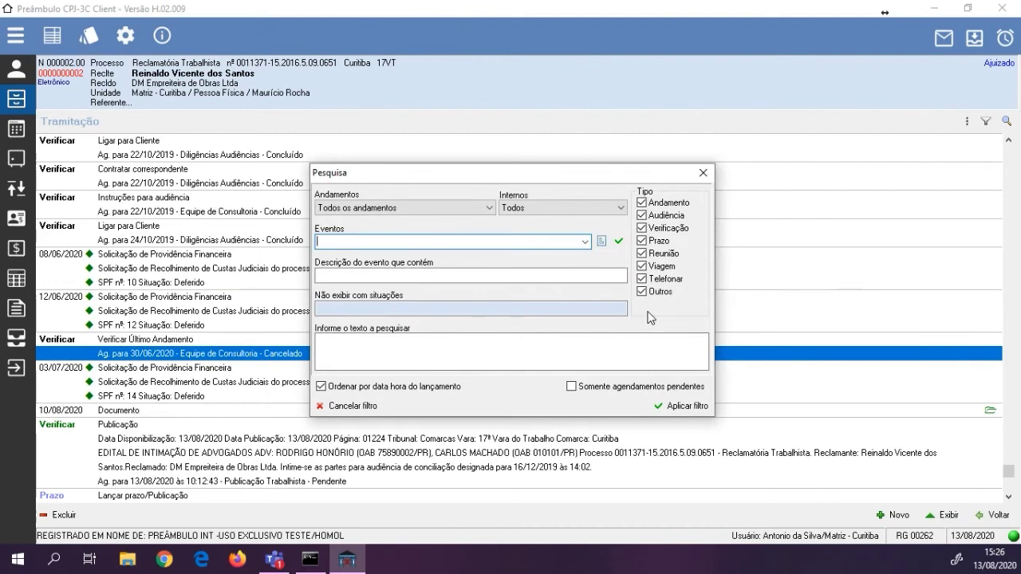
{"action": "left_click", "coordinate": [484, 209]}
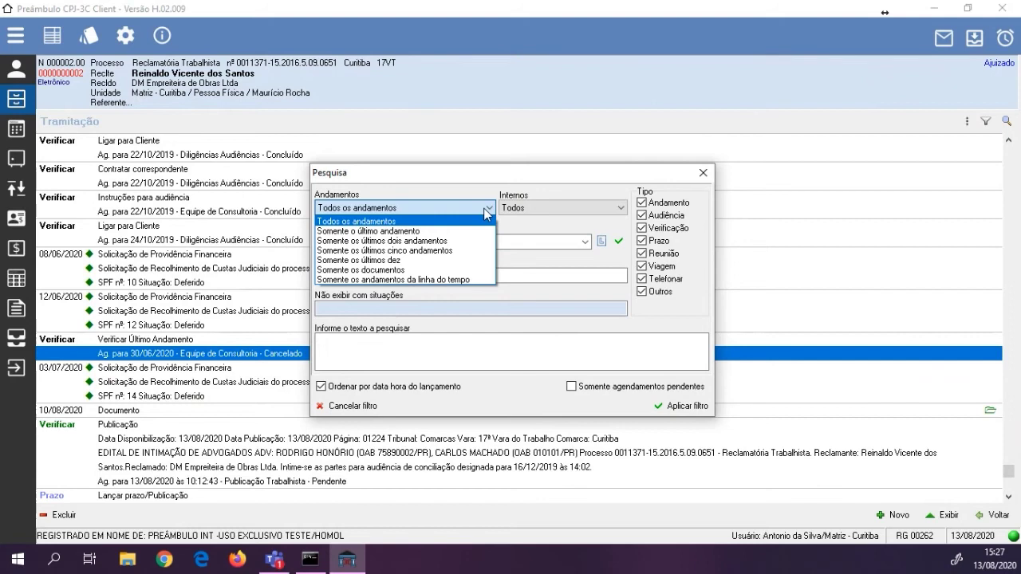
{"action": "left_click", "coordinate": [485, 211]}
{"action": "left_click", "coordinate": [539, 206]}
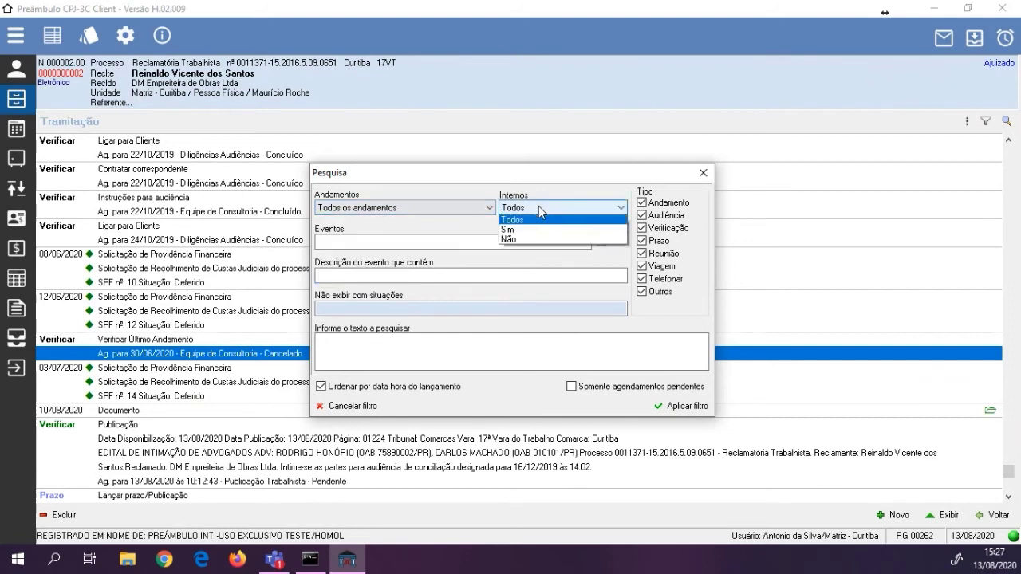
{"action": "left_click", "coordinate": [538, 206]}
{"action": "left_click", "coordinate": [658, 202]}
{"action": "left_click", "coordinate": [656, 216]}
{"action": "left_click", "coordinate": [654, 229]}
{"action": "left_click", "coordinate": [656, 241]}
{"action": "left_click", "coordinate": [657, 267]}
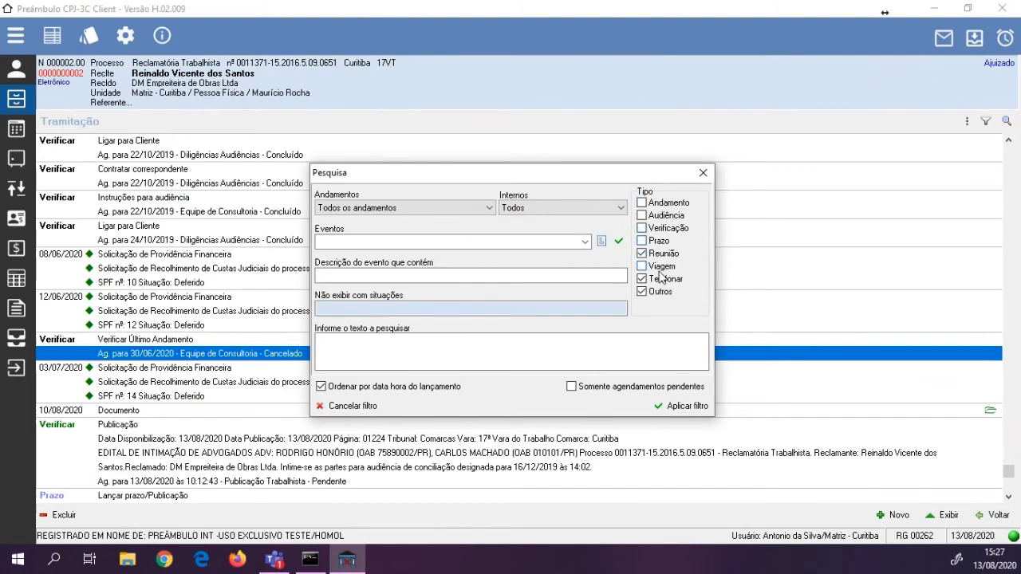
{"action": "left_click", "coordinate": [659, 292]}
{"action": "left_click", "coordinate": [655, 281]}
{"action": "left_click", "coordinate": [684, 404]}
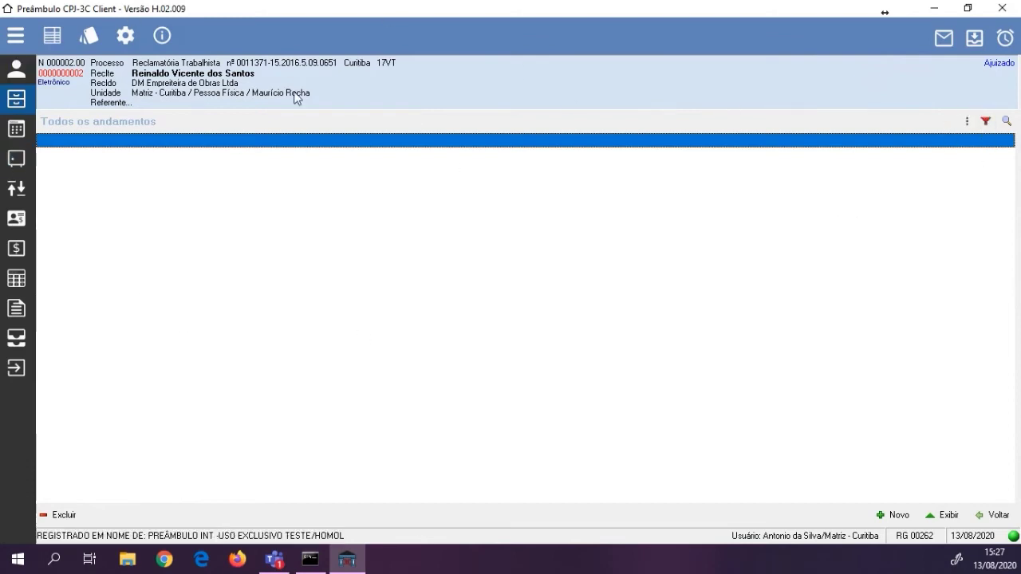
Cancel the Reunião filter on the process's andamentos
{"action": "left_click", "coordinate": [989, 127]}
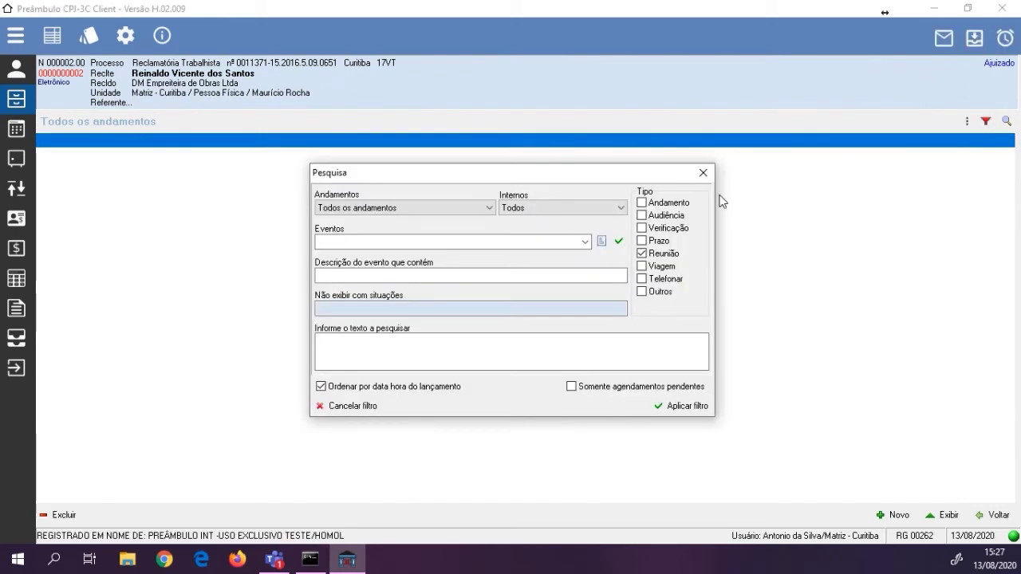
{"action": "left_click", "coordinate": [373, 408]}
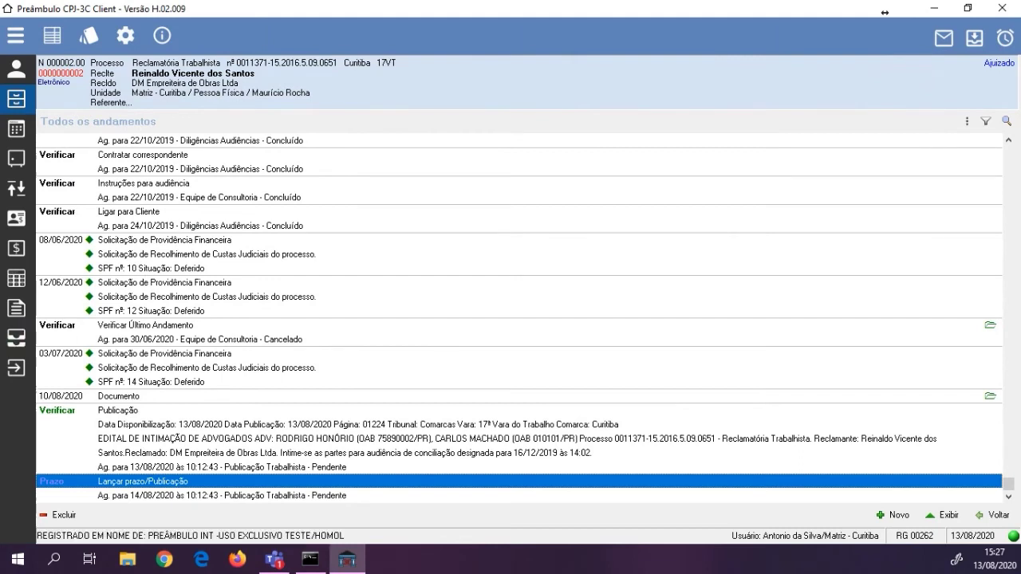
{"action": "key", "text": "alt+Tab"}
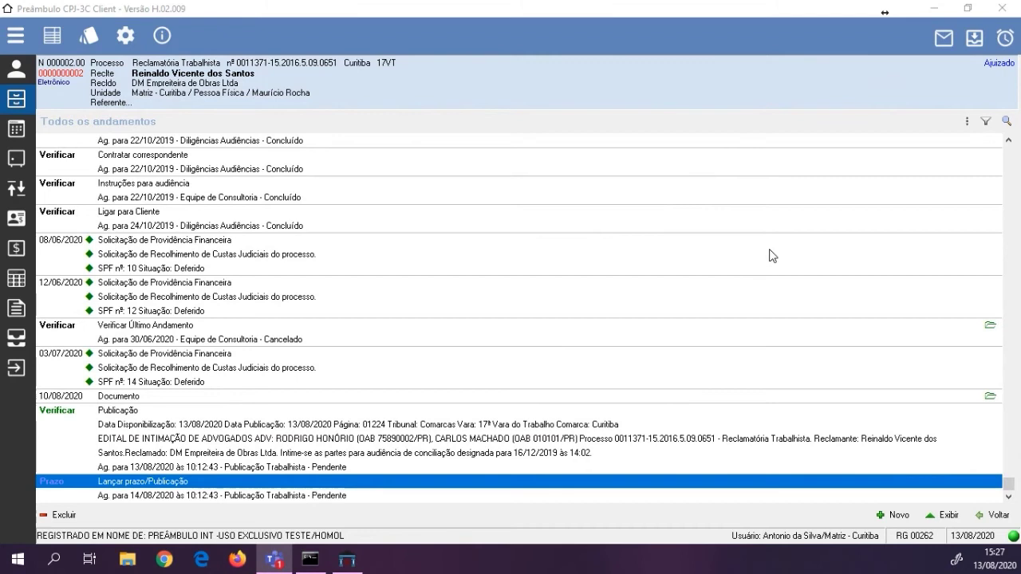
Search the process's andamentos for the text "custas", with all types included
{"action": "left_click", "coordinate": [1006, 122]}
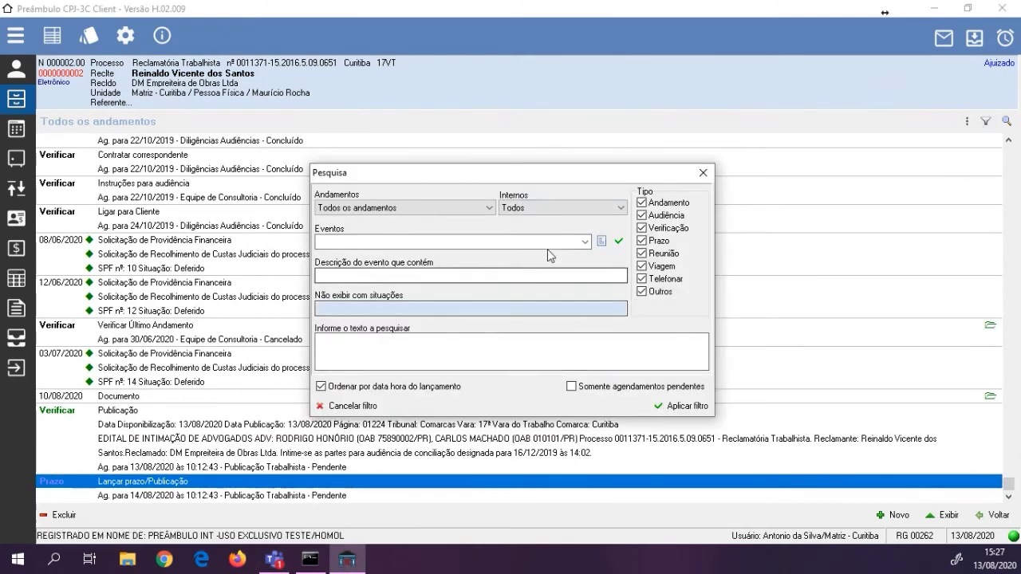
{"action": "left_click", "coordinate": [434, 358]}
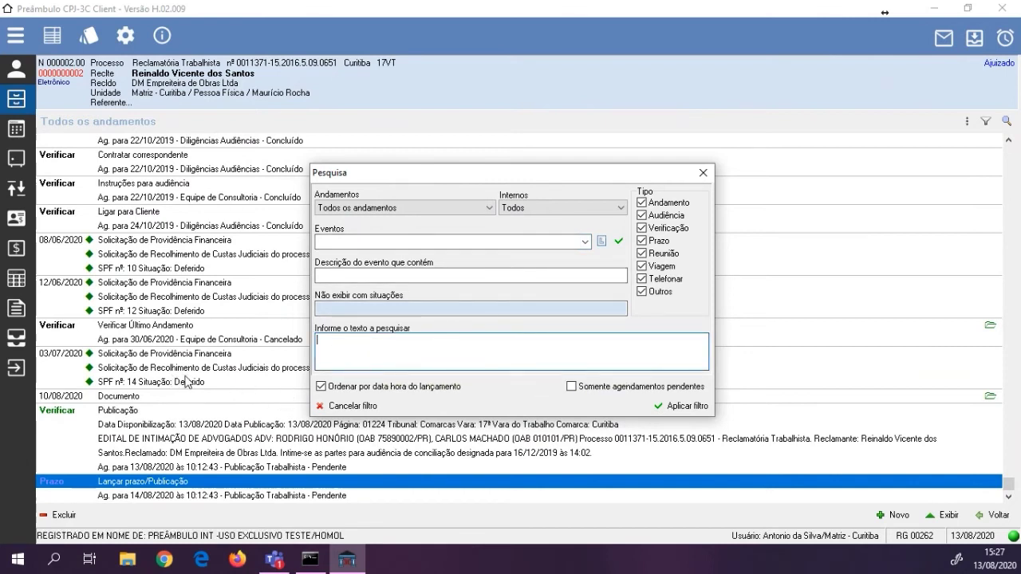
{"action": "type", "text": "custas"}
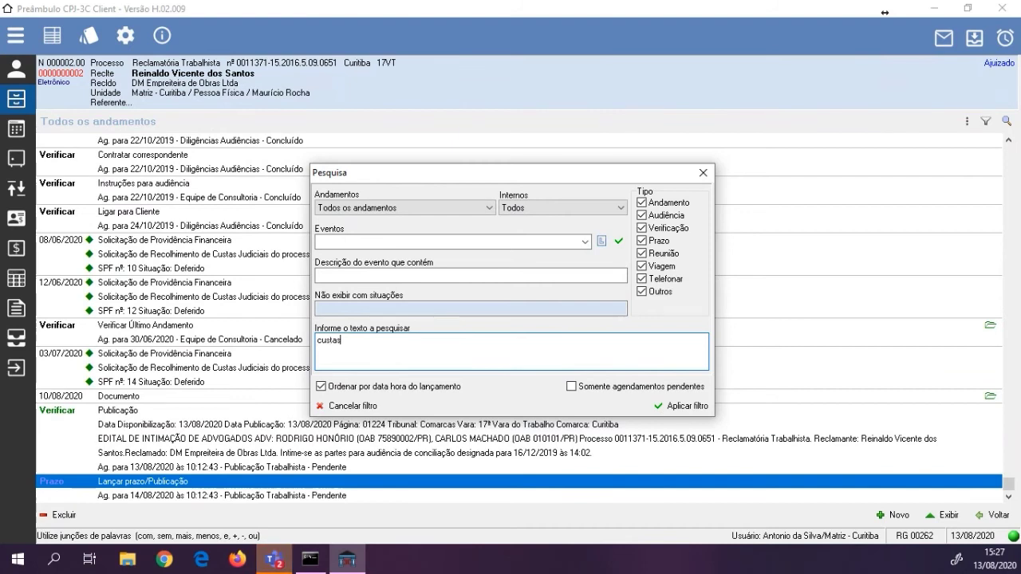
{"action": "left_click", "coordinate": [670, 406]}
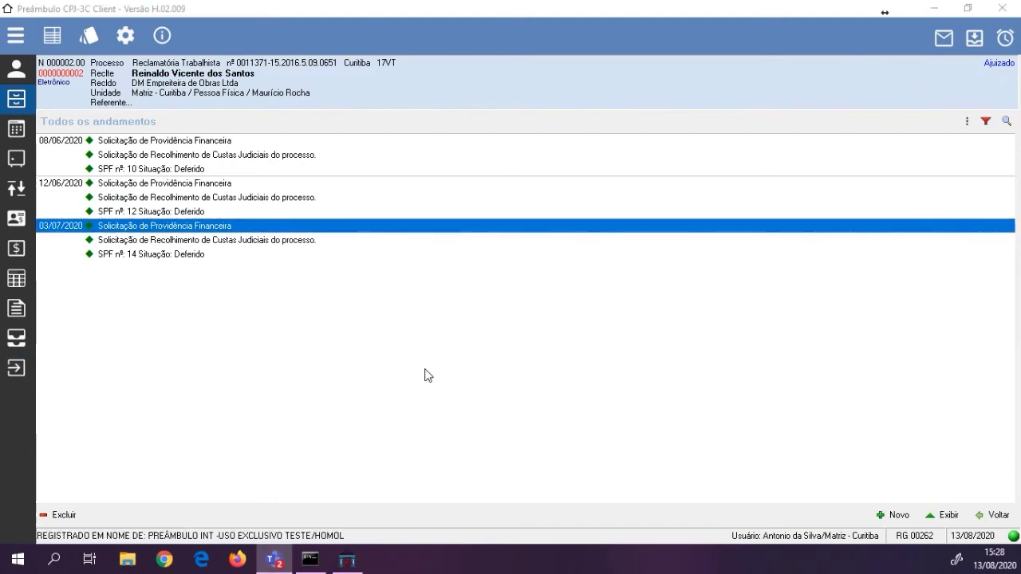
Return to the process list, reopen the Tramitação of ficha 000002, and dismiss the andamentos captured from the internet
{"action": "left_click", "coordinate": [979, 516]}
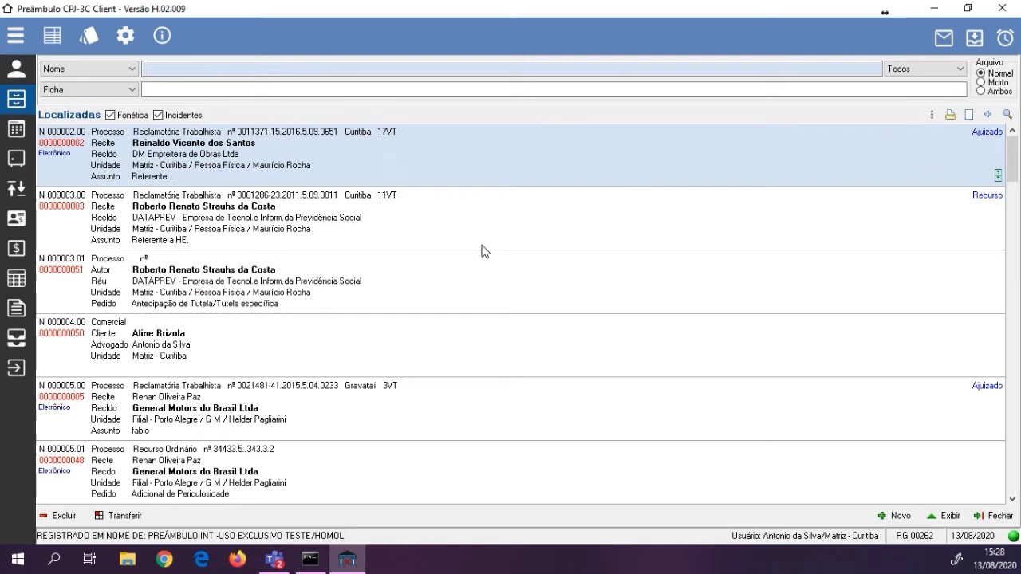
{"action": "double_click", "coordinate": [600, 183]}
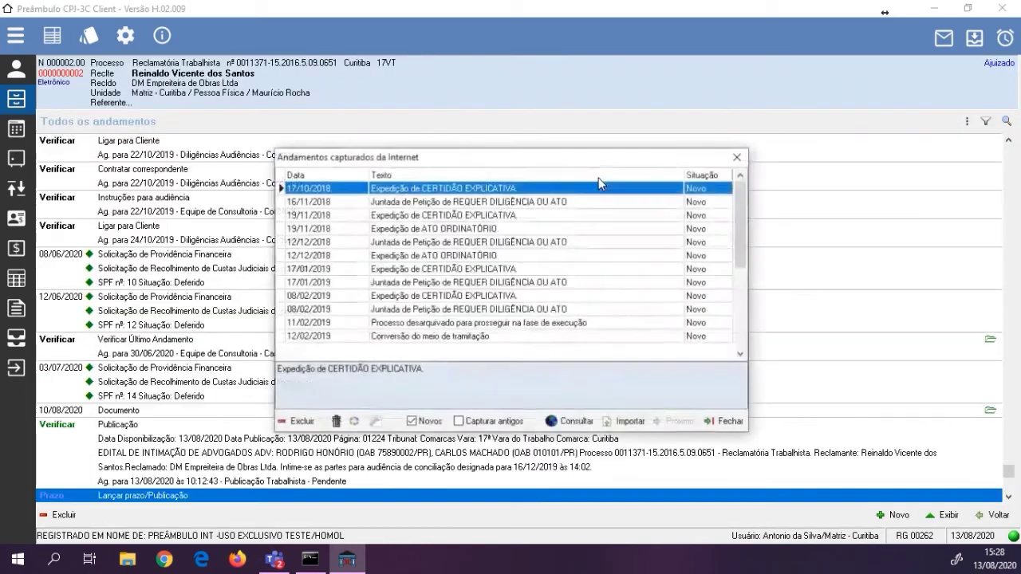
{"action": "left_click", "coordinate": [738, 158]}
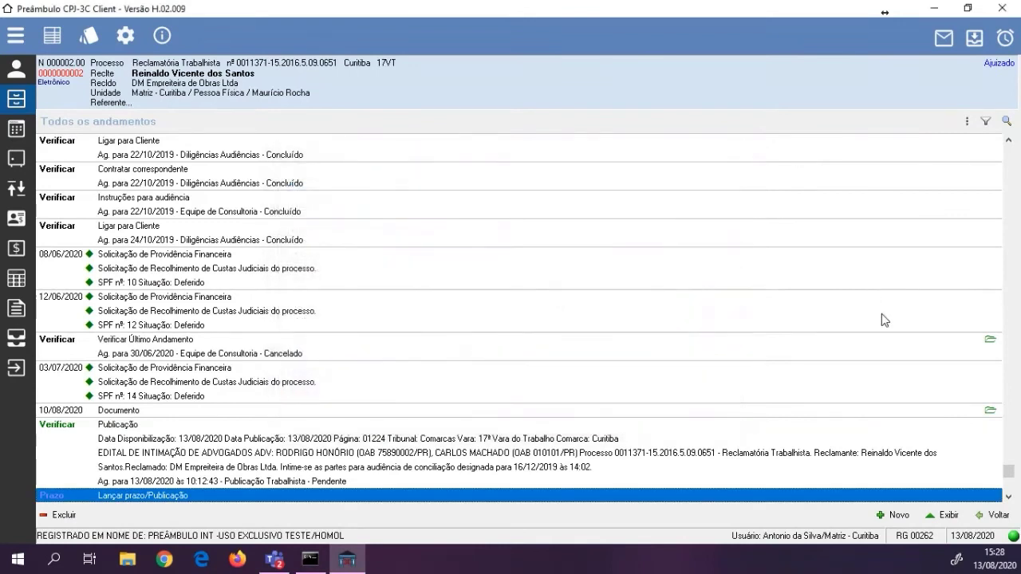
Mark the cancelled Verificar Último Andamento entry of 30/06/2020 for sending by e-mail
{"action": "left_click", "coordinate": [114, 346]}
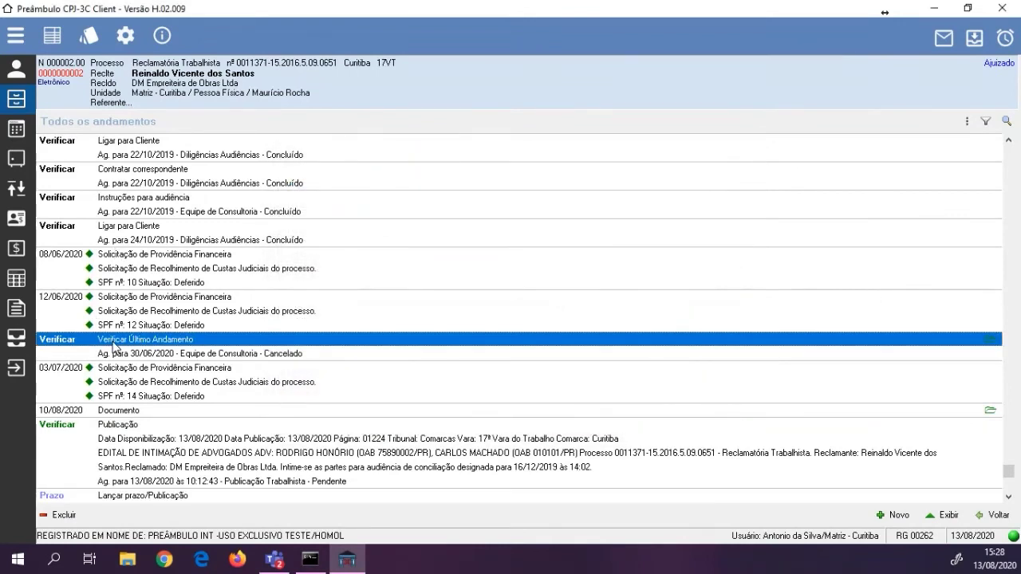
{"action": "left_click", "coordinate": [873, 381]}
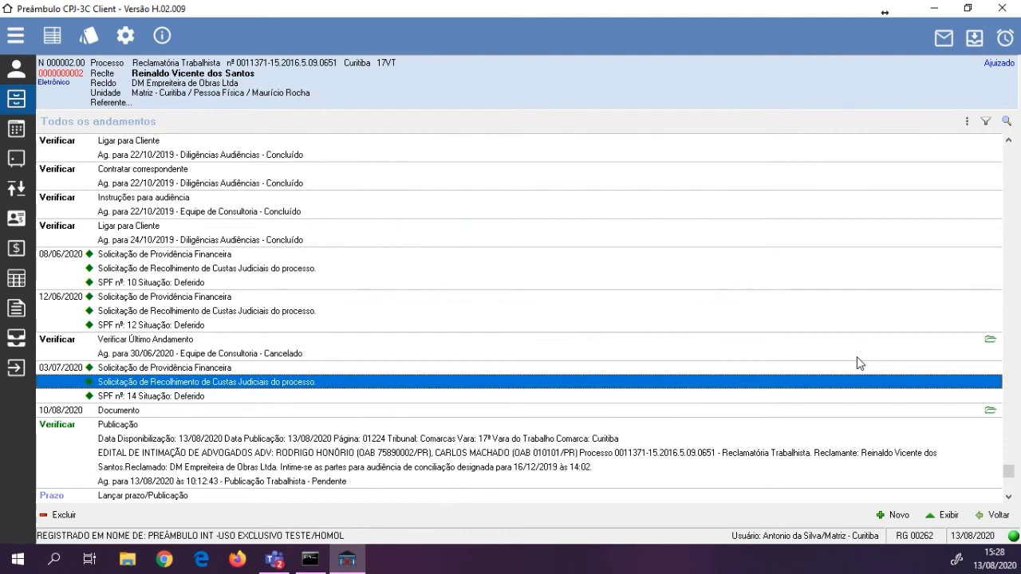
{"action": "left_click", "coordinate": [857, 357]}
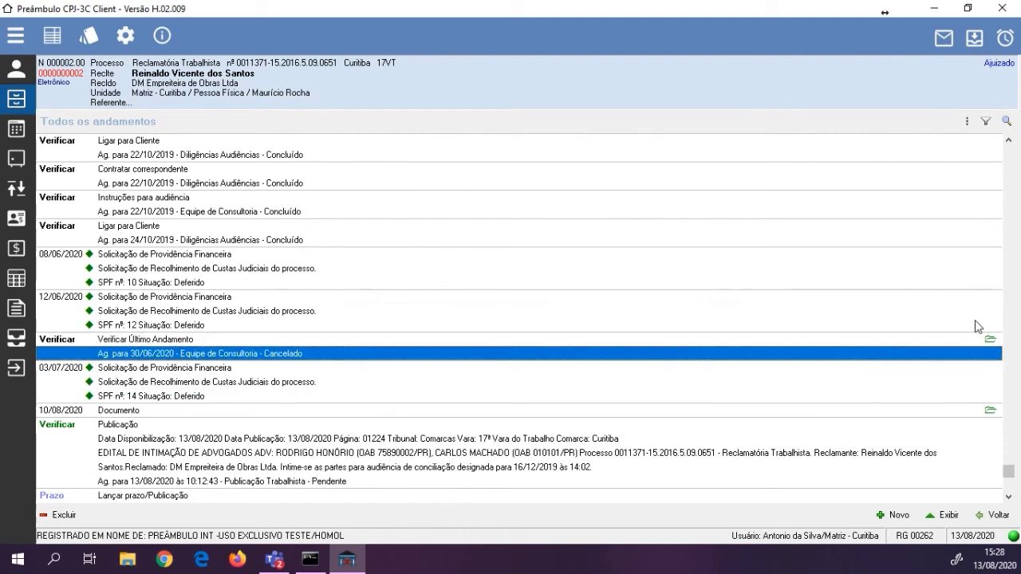
{"action": "left_click", "coordinate": [965, 123]}
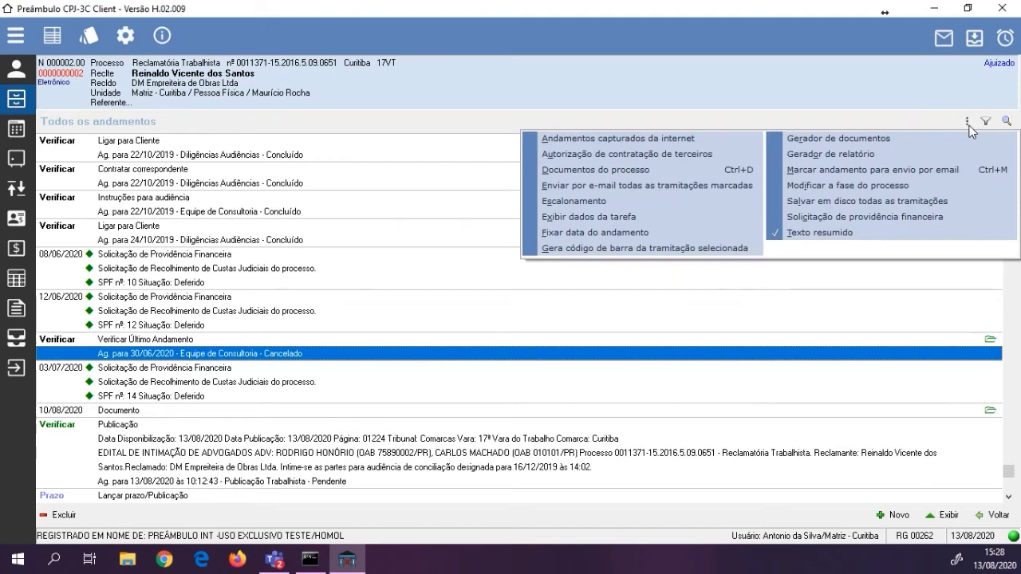
{"action": "left_click", "coordinate": [878, 171]}
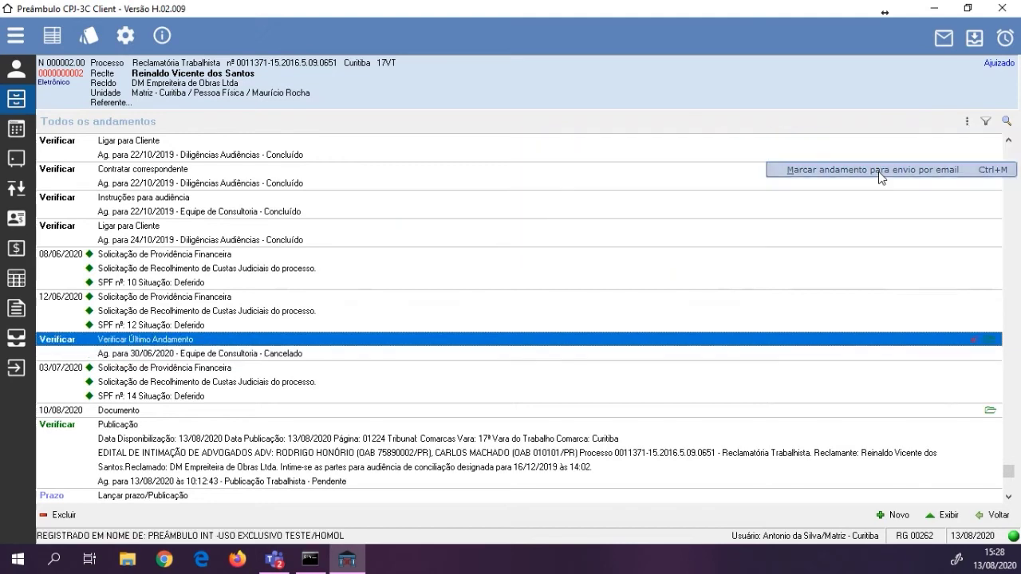
Mark the Publicação entry dated 13/08/2020 for sending by e-mail as well
{"action": "left_click", "coordinate": [941, 437]}
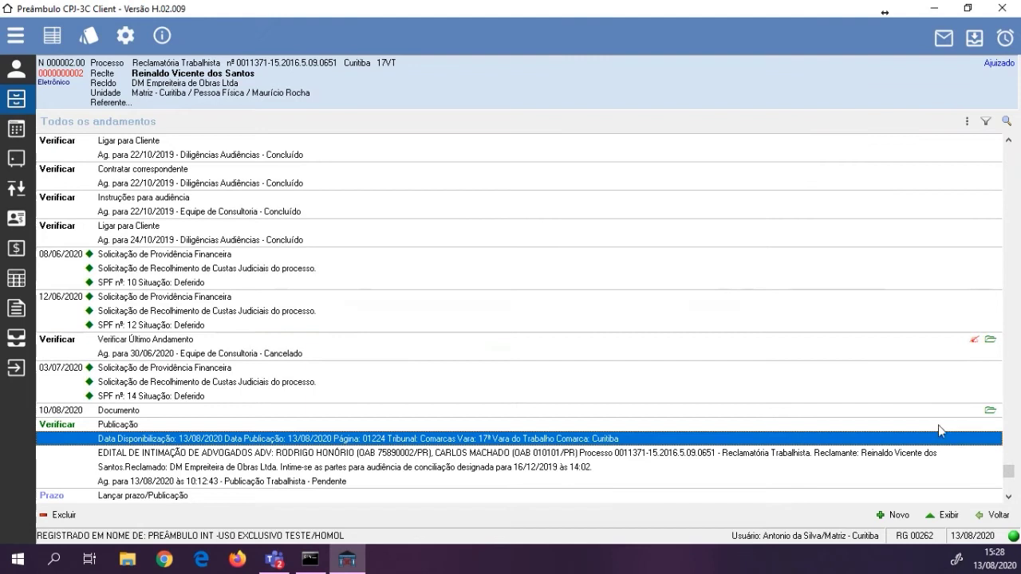
{"action": "left_click", "coordinate": [966, 121]}
{"action": "left_click", "coordinate": [917, 171]}
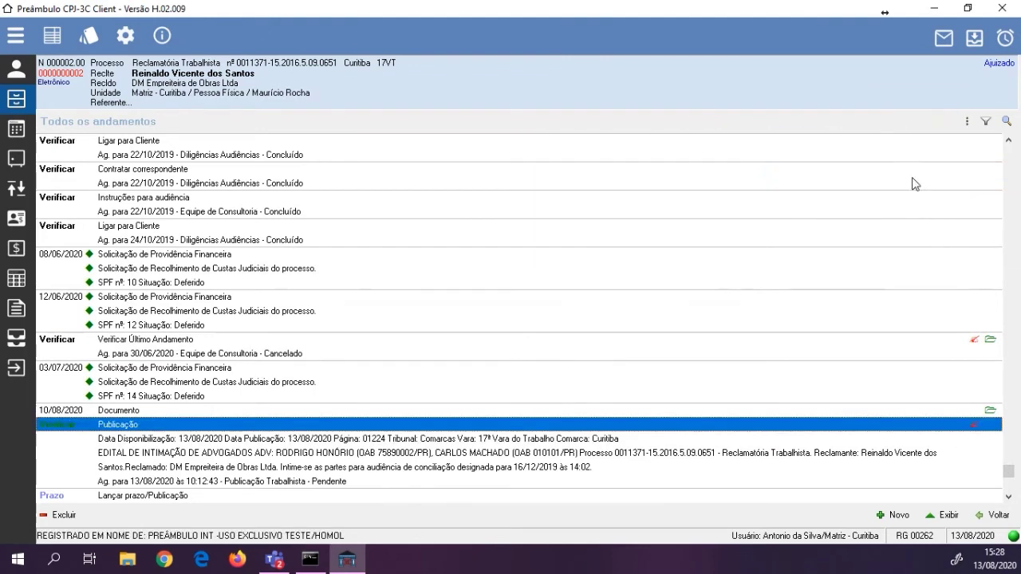
{"action": "left_click", "coordinate": [927, 338]}
{"action": "left_click", "coordinate": [948, 440]}
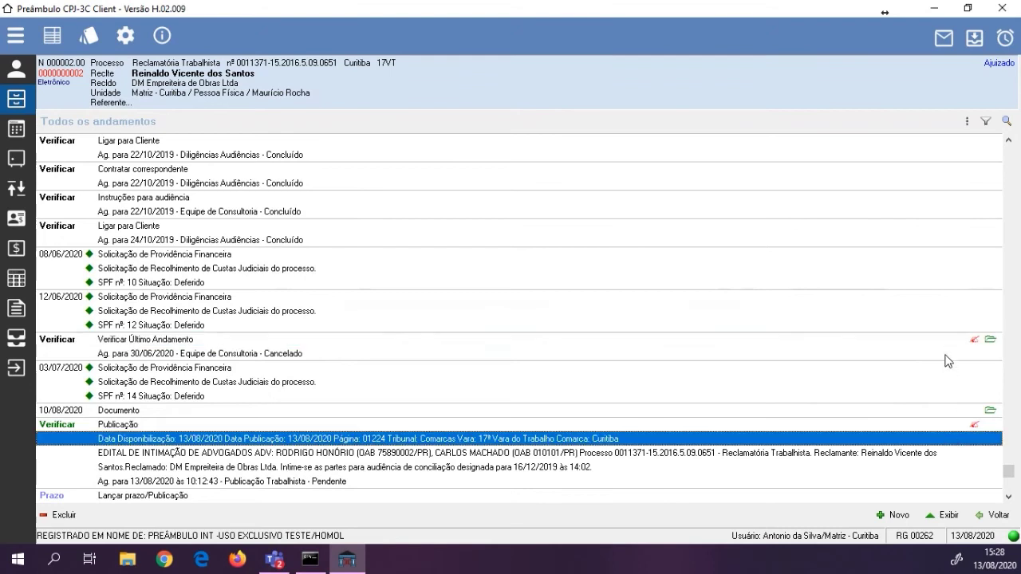
Generate an e-mail message containing all marked tramitações, review it, and close it without sending
{"action": "left_click", "coordinate": [967, 122]}
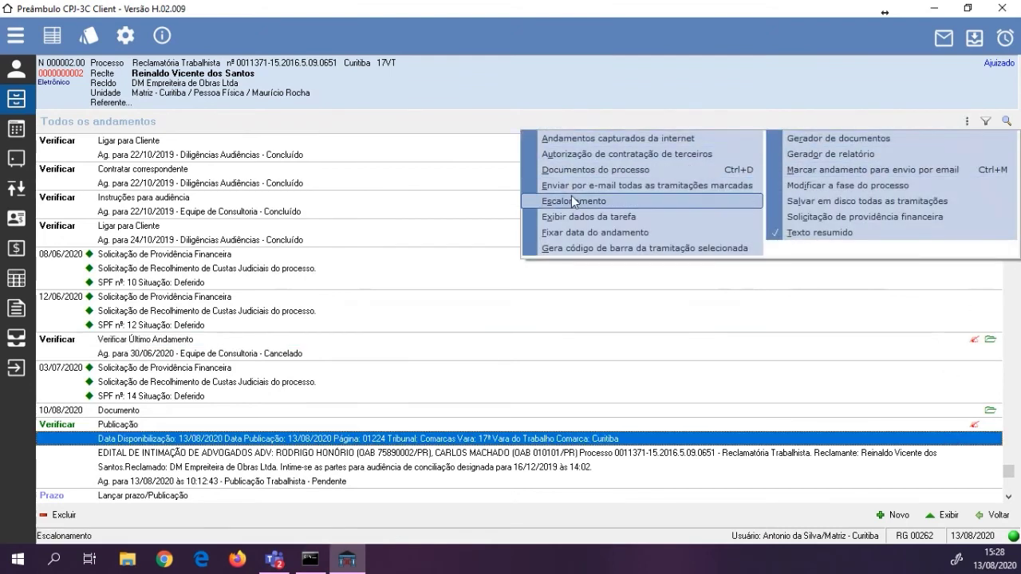
{"action": "left_click", "coordinate": [702, 191]}
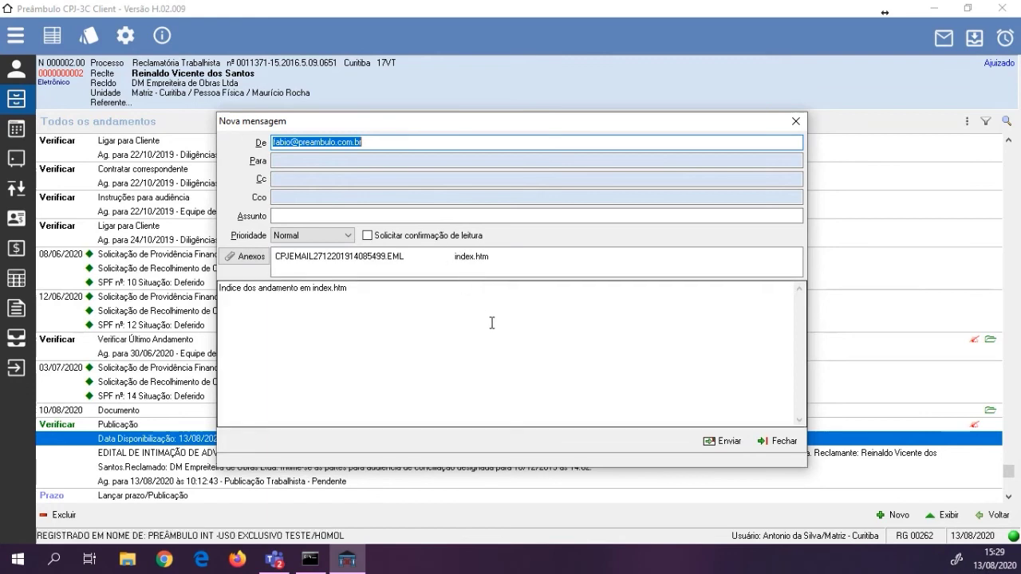
{"action": "left_click", "coordinate": [781, 444]}
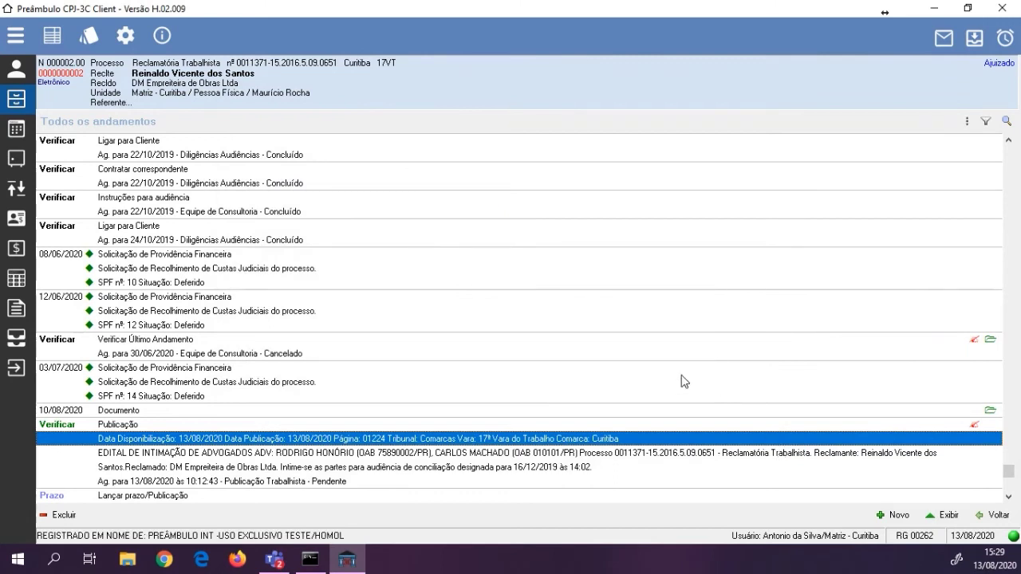
Return to the process list and create a new lot in the batch tramitação table
{"action": "left_click", "coordinate": [980, 517]}
{"action": "left_click", "coordinate": [933, 114]}
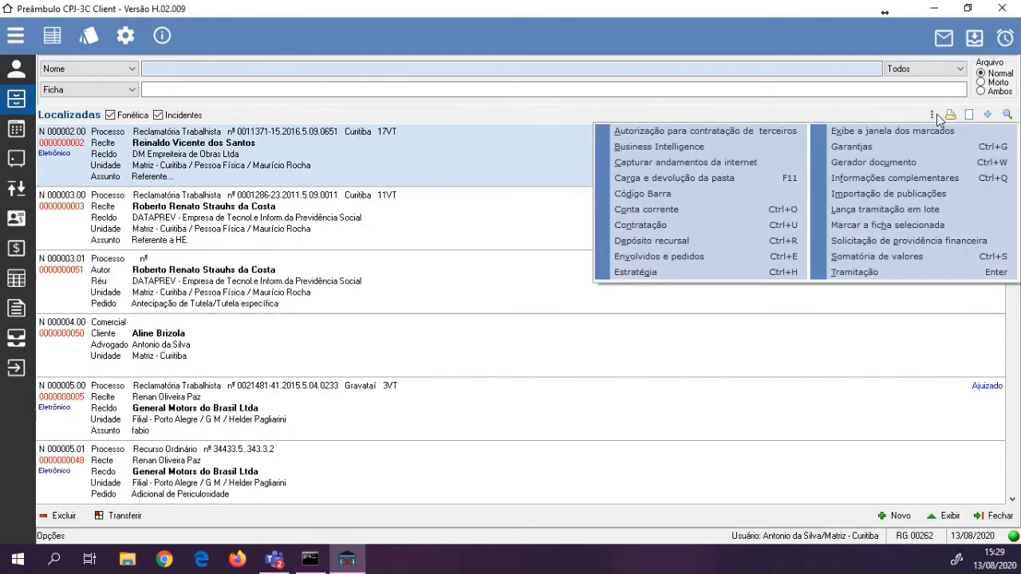
{"action": "left_click", "coordinate": [860, 210]}
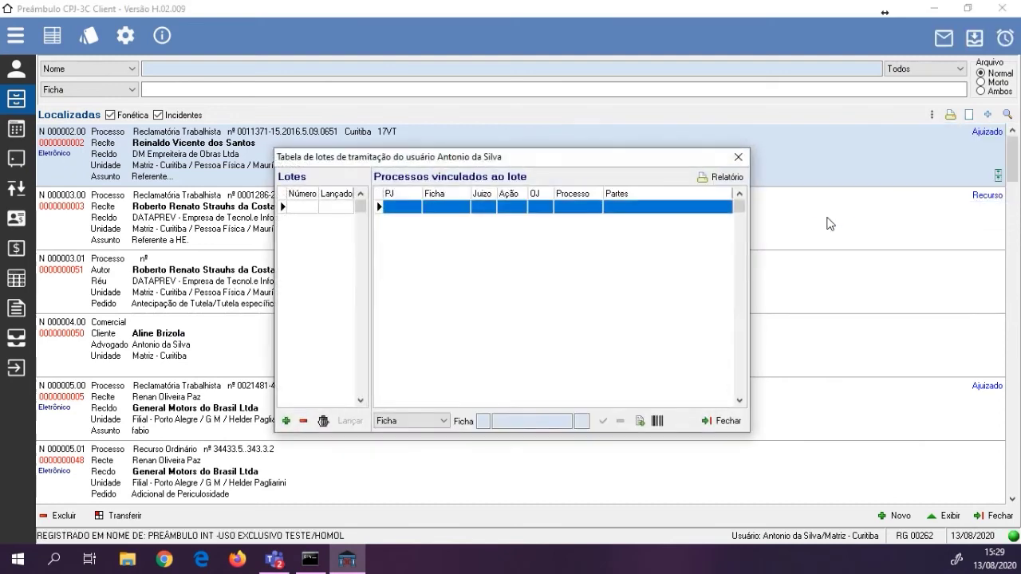
{"action": "left_click", "coordinate": [285, 420]}
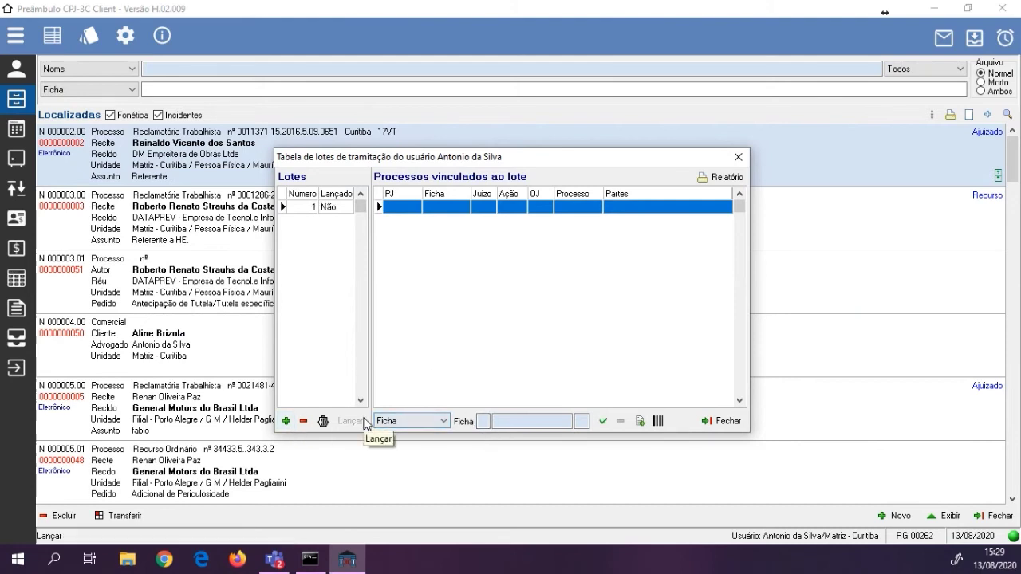
Delete the new tramitação lot, confirm the exclusion, and close the lot table
{"action": "left_click", "coordinate": [303, 420]}
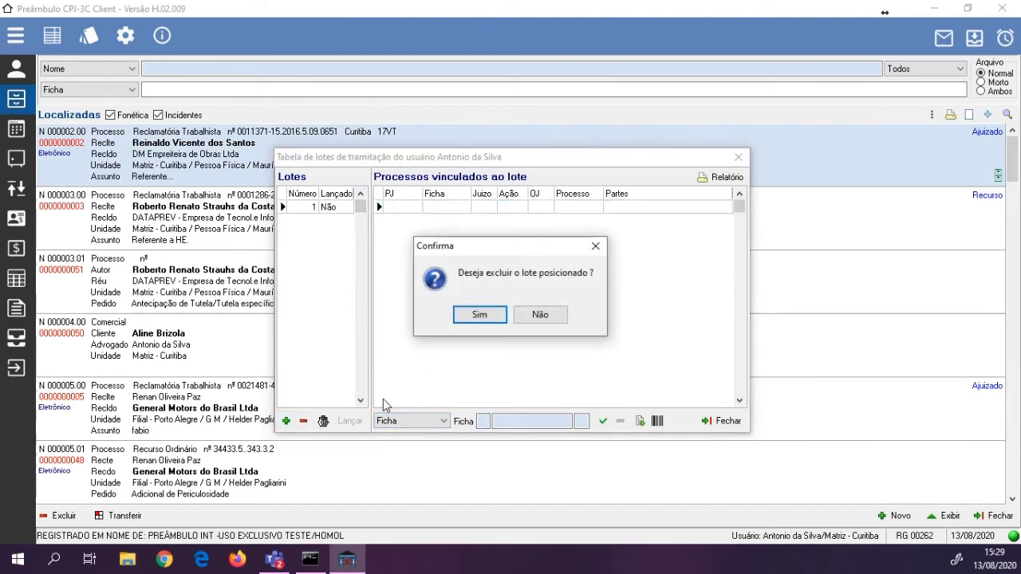
{"action": "left_click", "coordinate": [494, 323]}
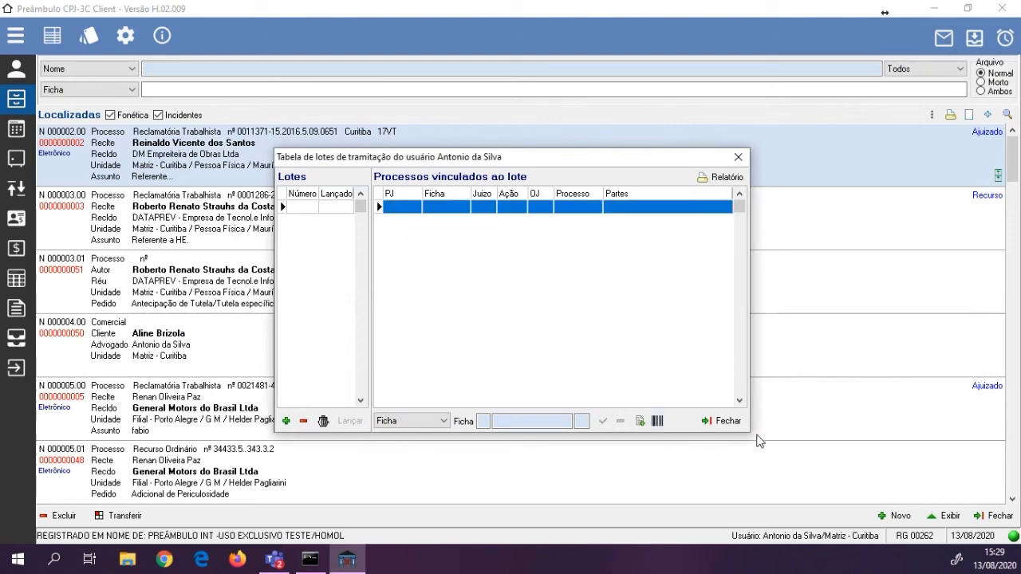
{"action": "left_click", "coordinate": [721, 420]}
Request the Relatório simplificado model from the report generator with the Matéria filter set to 1 Cível
{"action": "left_click", "coordinate": [950, 114]}
{"action": "left_click_drag", "start_coordinate": [683, 226], "coordinate": [681, 293]}
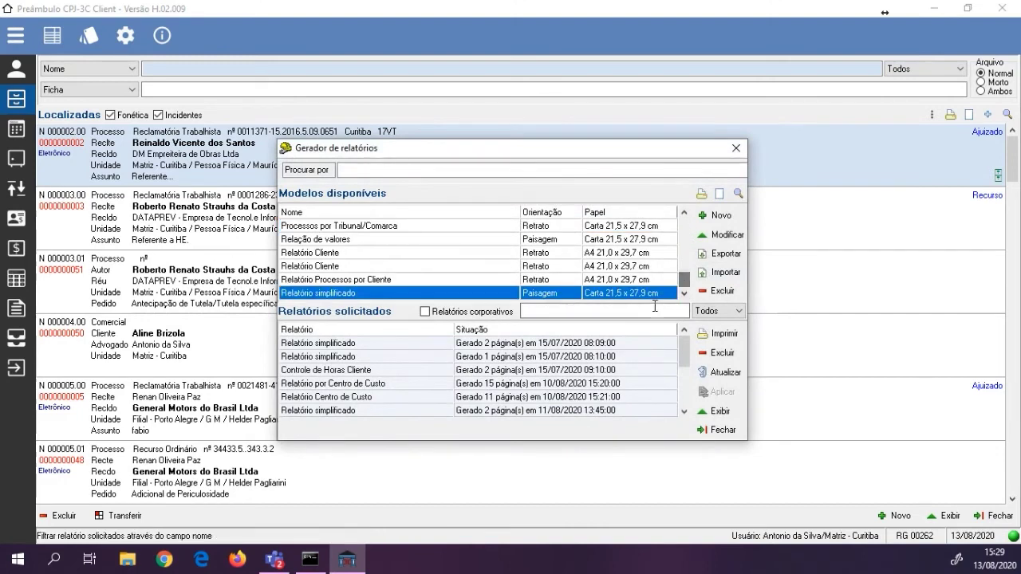
{"action": "double_click", "coordinate": [338, 293]}
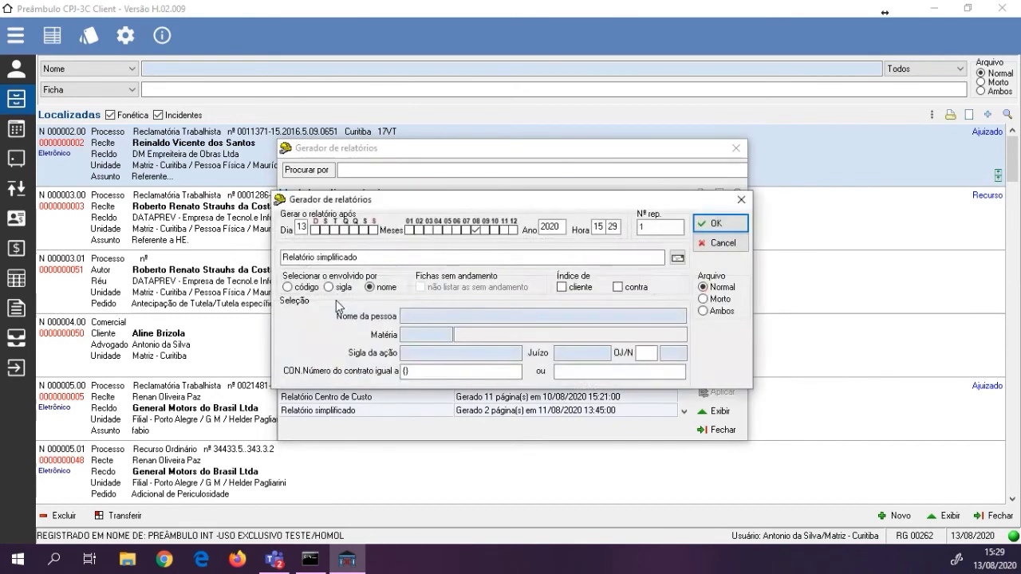
{"action": "double_click", "coordinate": [414, 336]}
{"action": "double_click", "coordinate": [431, 284]}
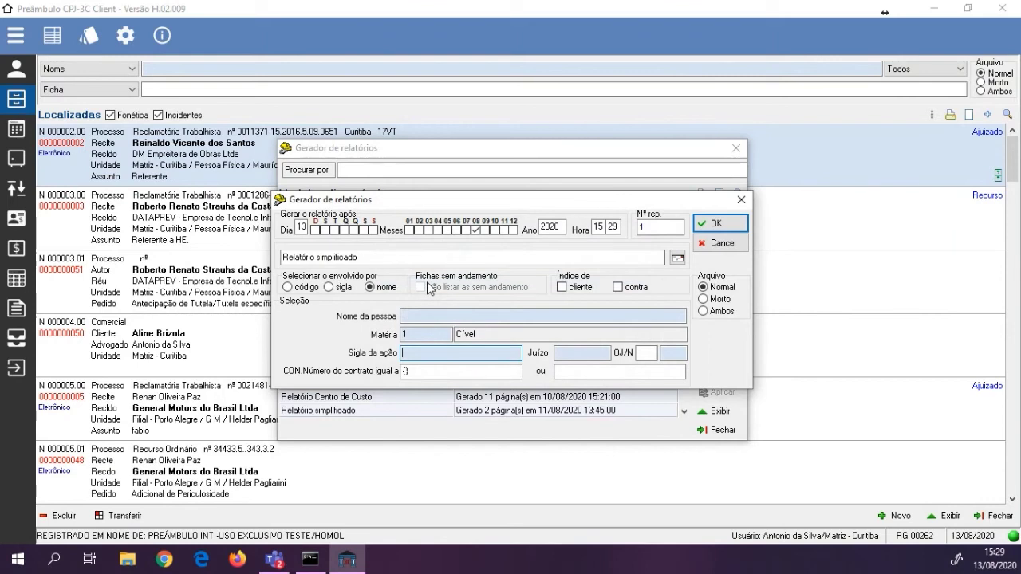
{"action": "left_click", "coordinate": [711, 224]}
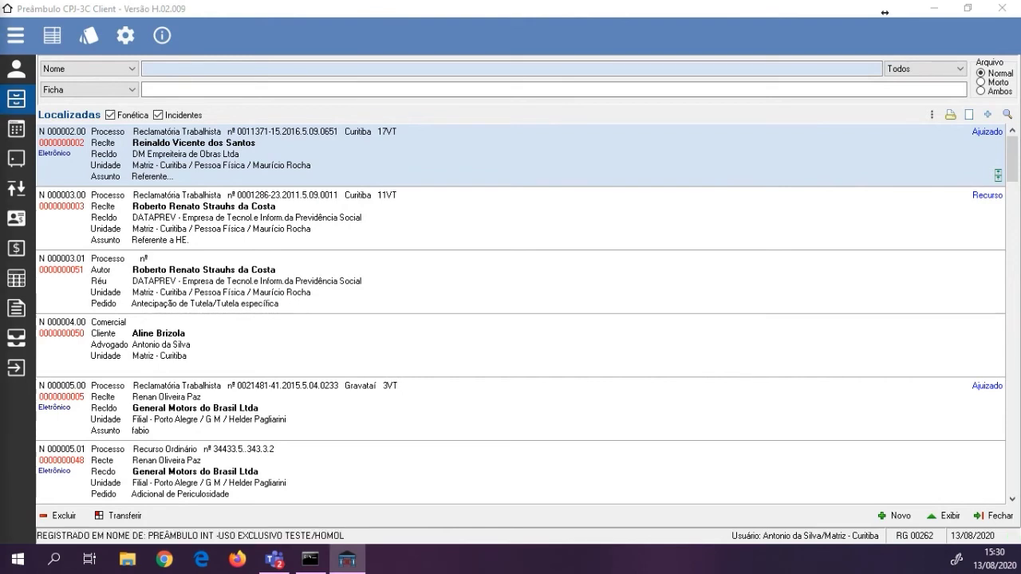
Save the generated report's processes to the batch tramitação list and open the lot table to check them
{"action": "left_click_drag", "start_coordinate": [0, 109], "coordinate": [507, 20]}
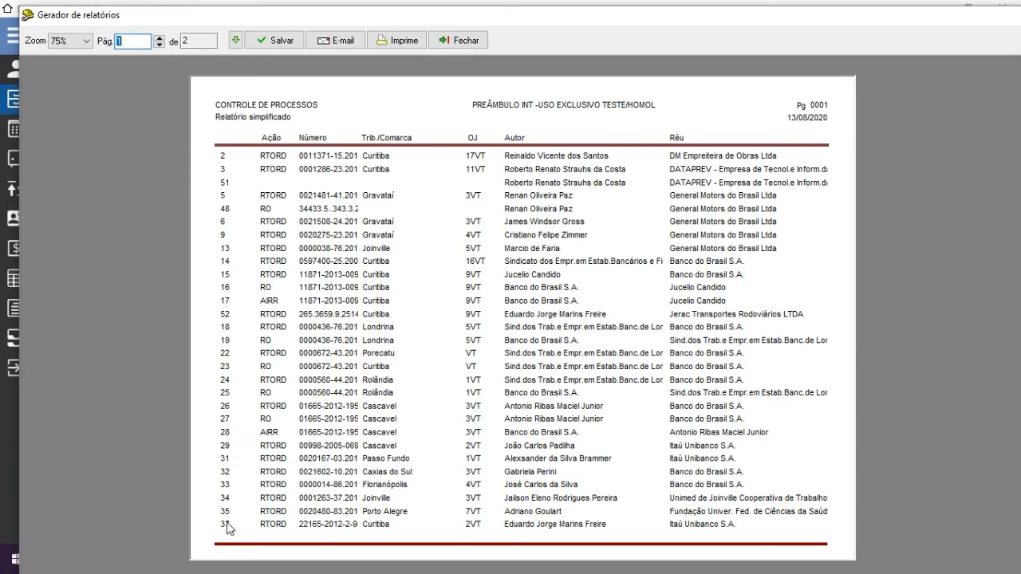
{"action": "left_click", "coordinate": [233, 41]}
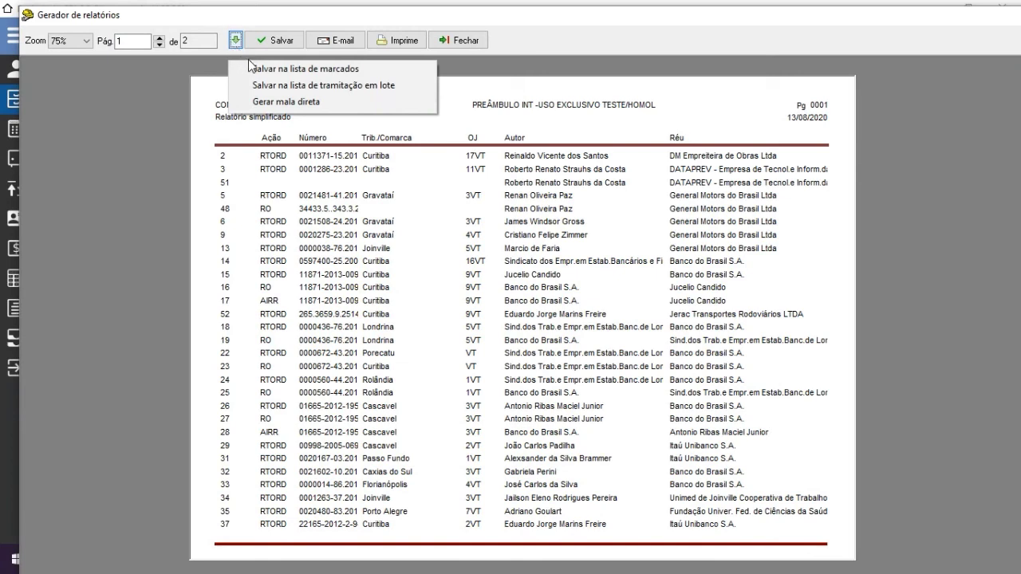
{"action": "left_click", "coordinate": [299, 90]}
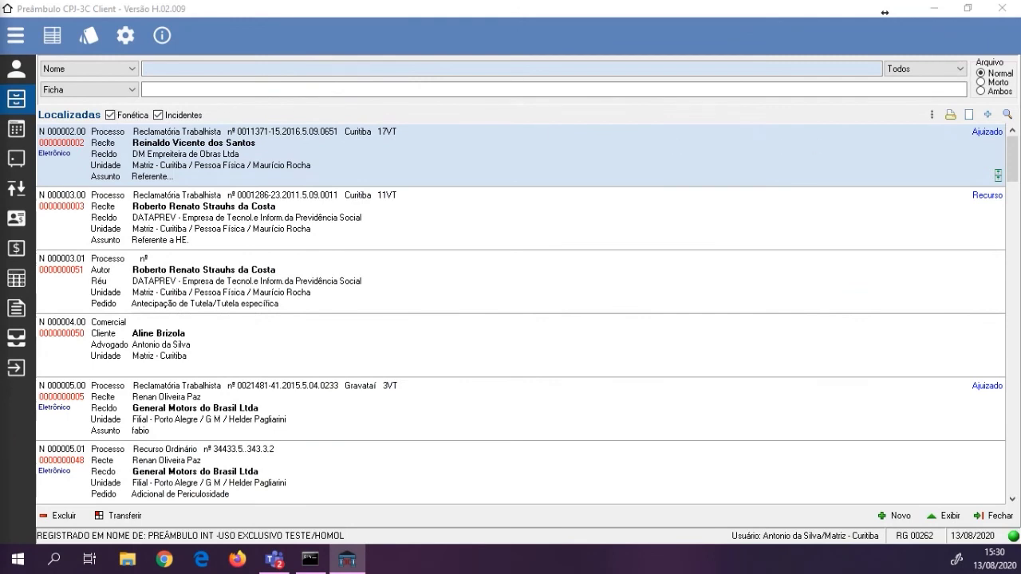
{"action": "left_click", "coordinate": [931, 117]}
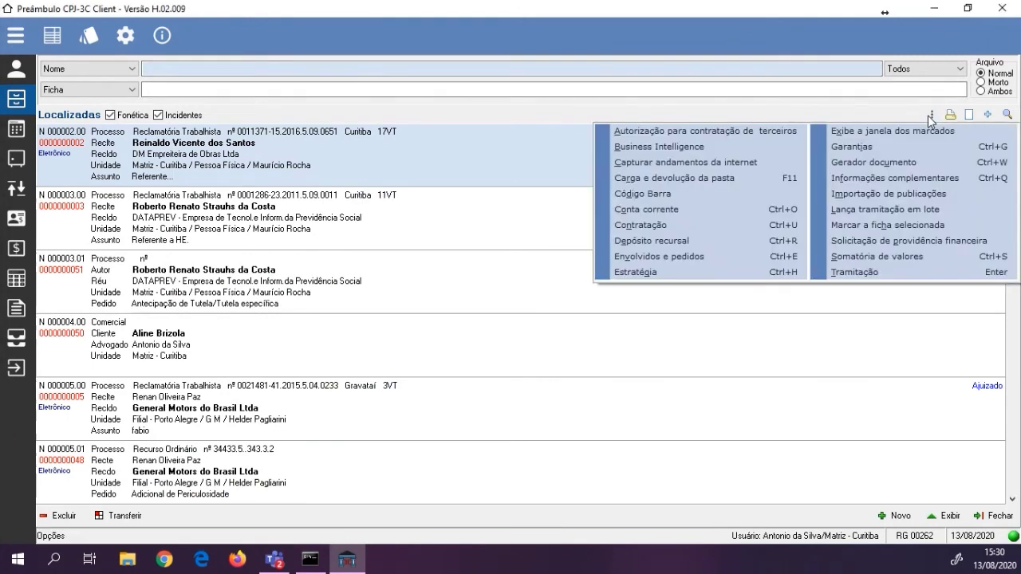
{"action": "left_click", "coordinate": [901, 210]}
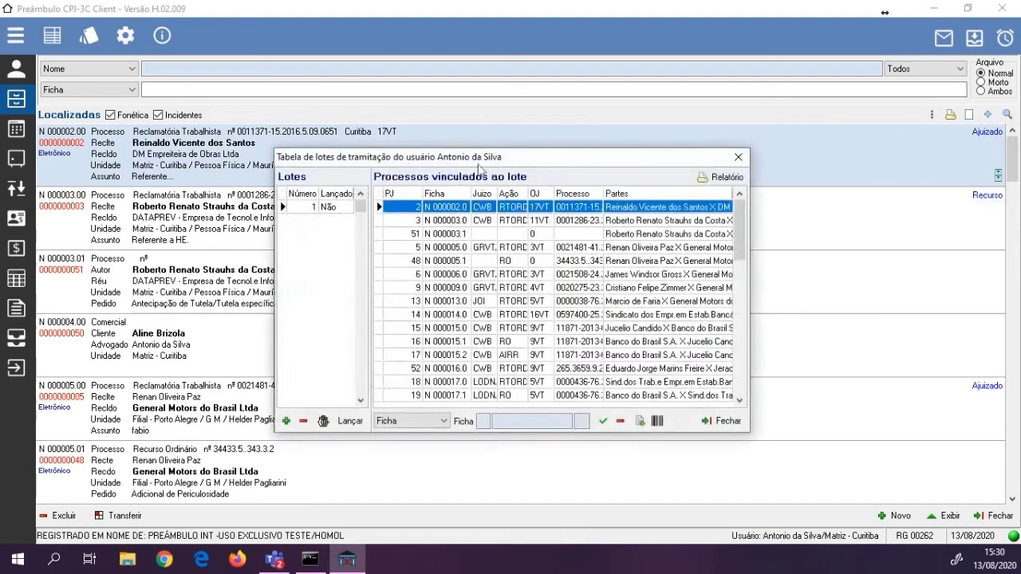
{"action": "left_click", "coordinate": [529, 422]}
Start a batch entry for the lot, search the event table for "edoc" and clear the search text
{"action": "left_click", "coordinate": [349, 422]}
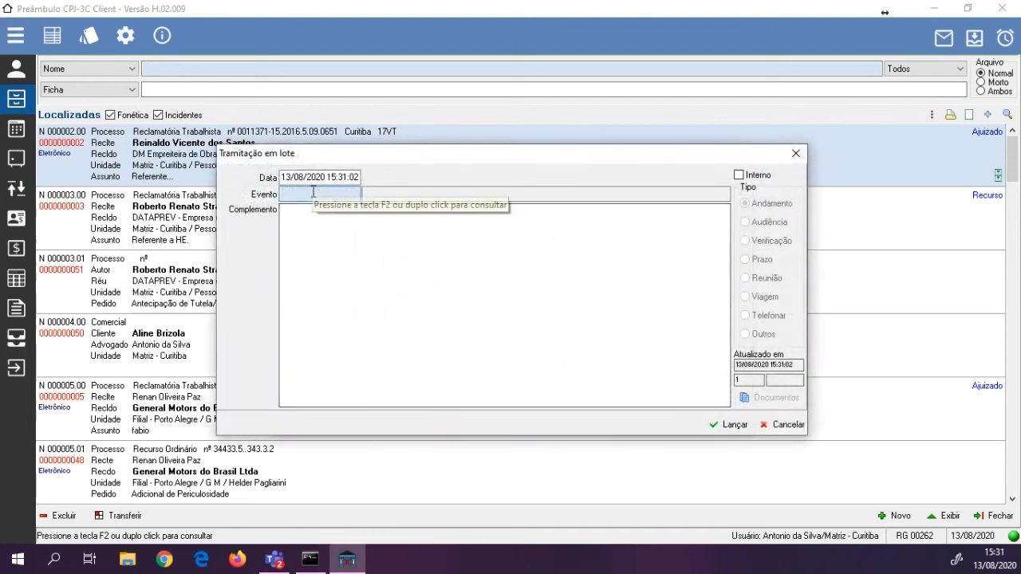
{"action": "double_click", "coordinate": [312, 196]}
{"action": "type", "text": "edo"}
{"action": "key", "text": "Return"}
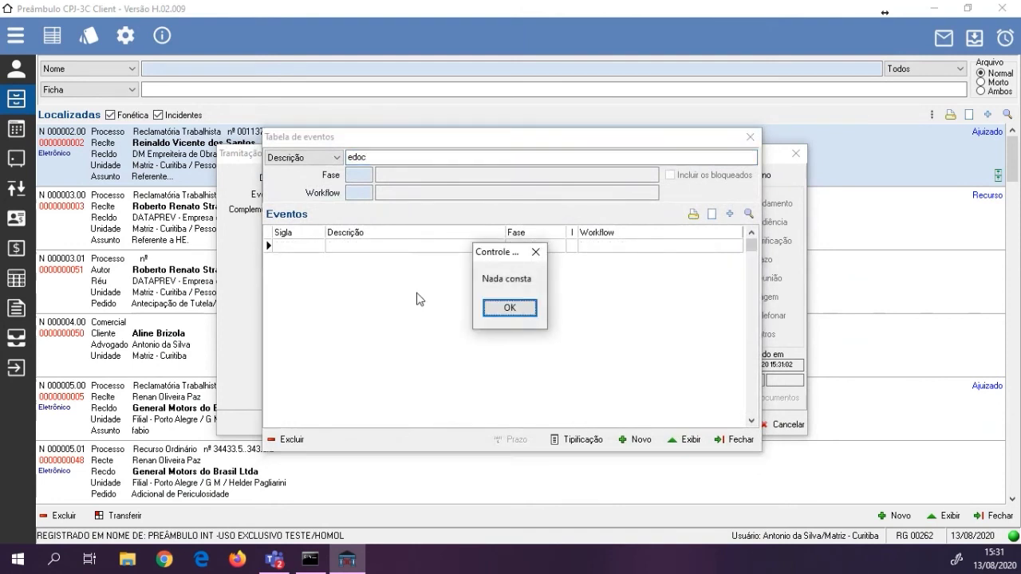
{"action": "left_click", "coordinate": [510, 307]}
{"action": "key", "text": "BackSpace"}
{"action": "key", "text": "BackSpace"}
{"action": "key", "text": "BackSpace"}
{"action": "key", "text": "BackSpace"}
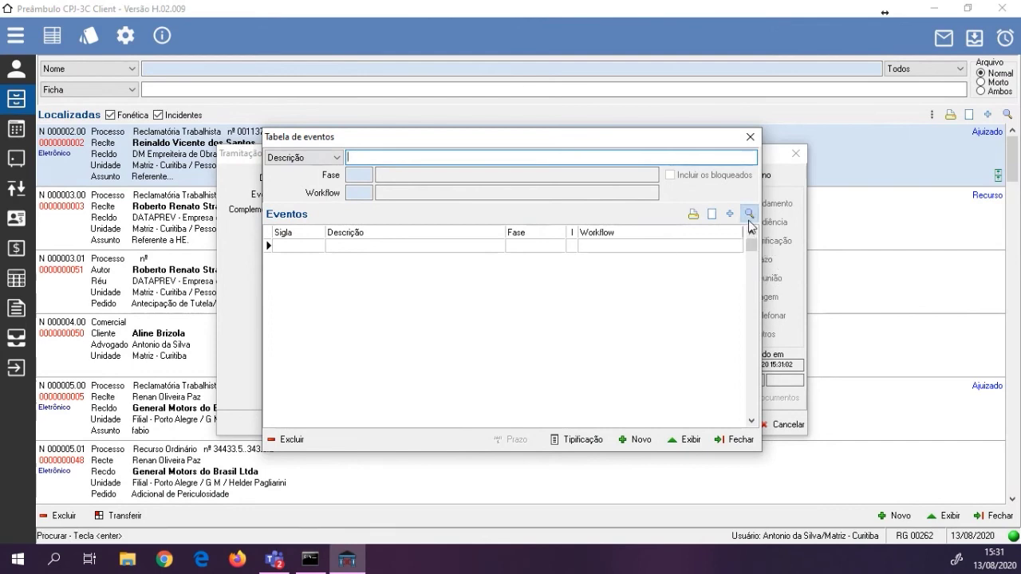
List all events, choose ARQ Arquivamento, and close the batch entry and the lot table without posting
{"action": "left_click", "coordinate": [749, 220]}
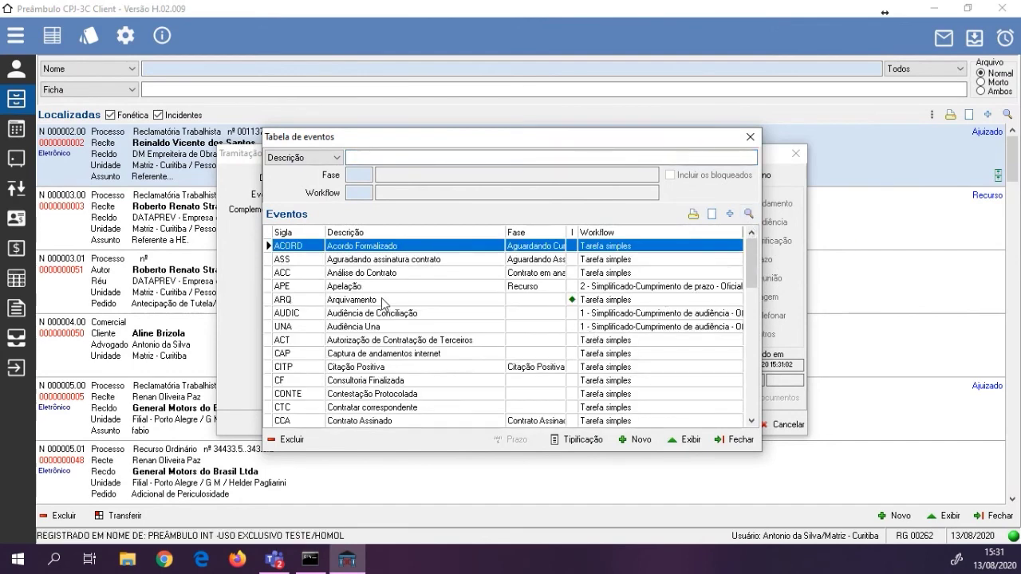
{"action": "double_click", "coordinate": [382, 300]}
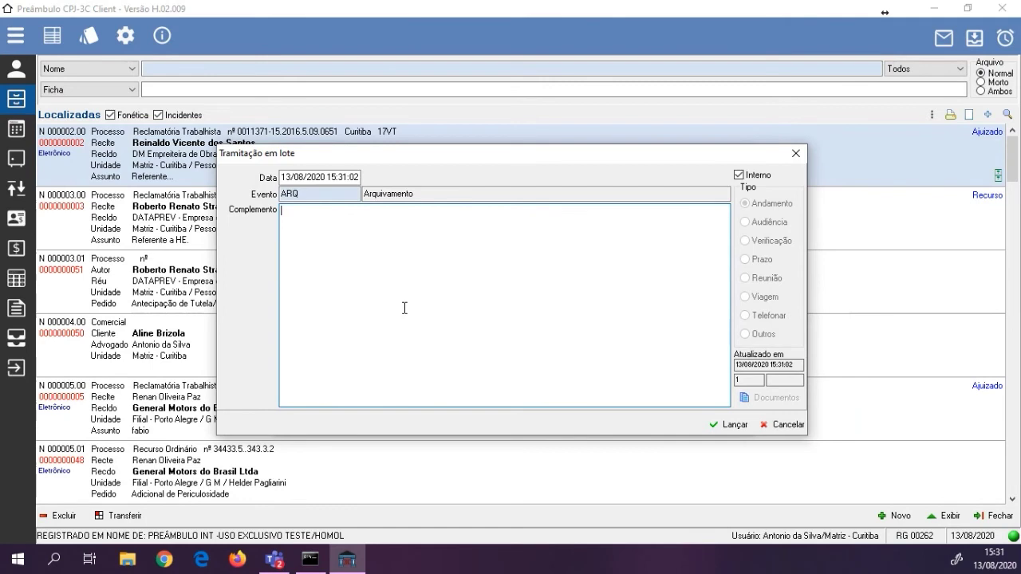
{"action": "left_click_drag", "start_coordinate": [476, 162], "coordinate": [399, 311]}
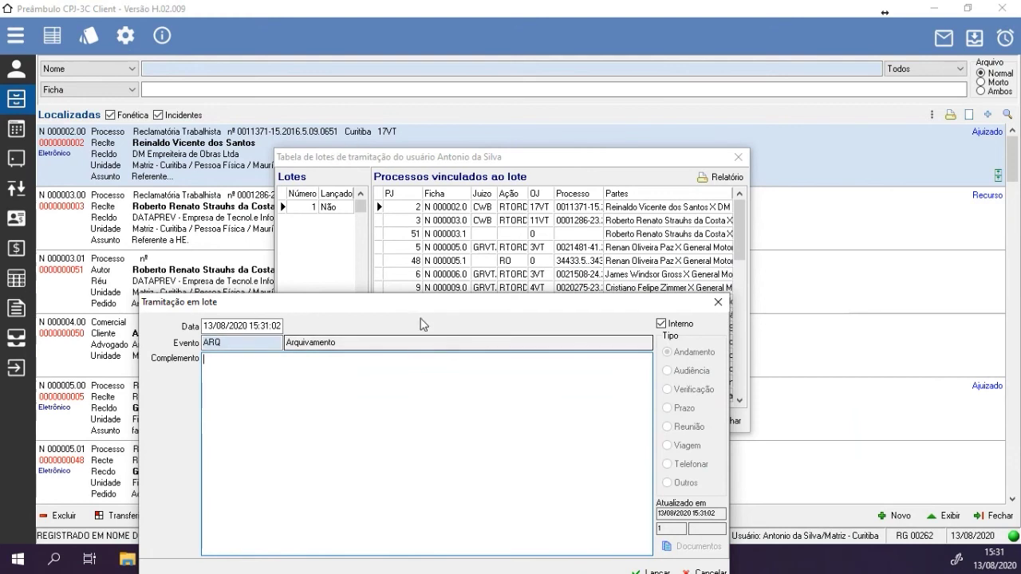
{"action": "left_click_drag", "start_coordinate": [415, 305], "coordinate": [370, 239]}
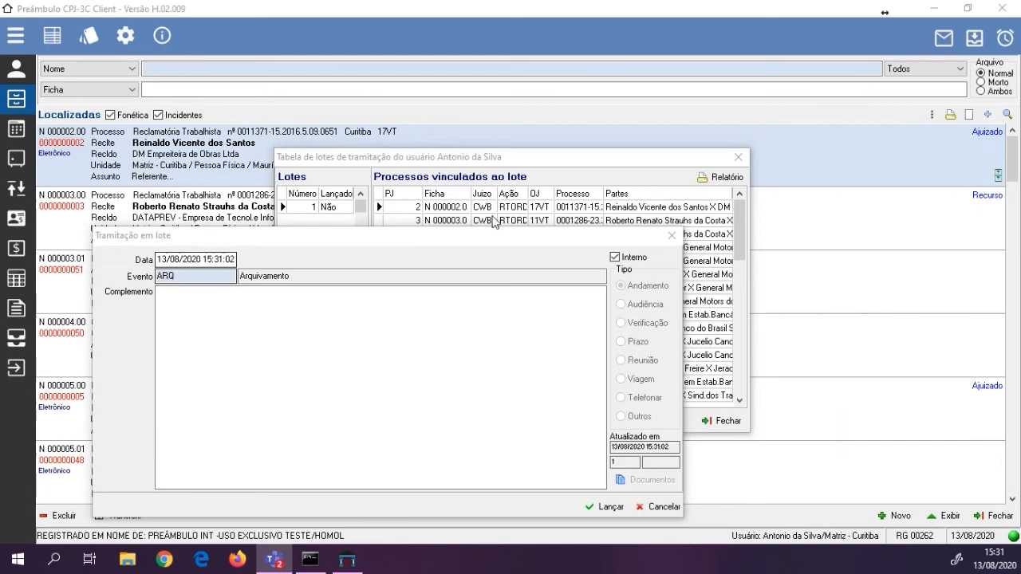
{"action": "left_click", "coordinate": [671, 235]}
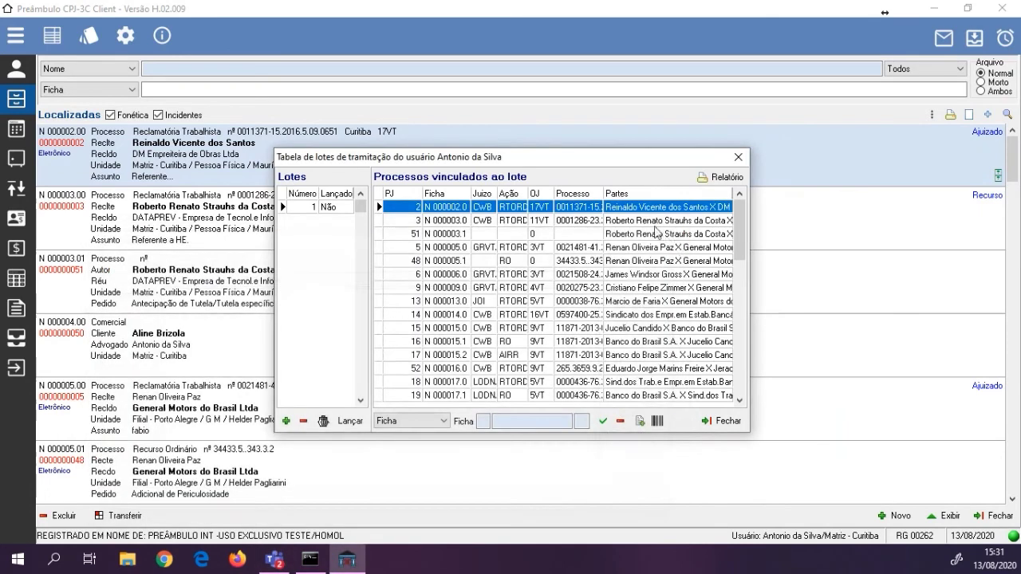
{"action": "left_click_drag", "start_coordinate": [594, 159], "coordinate": [629, 154]}
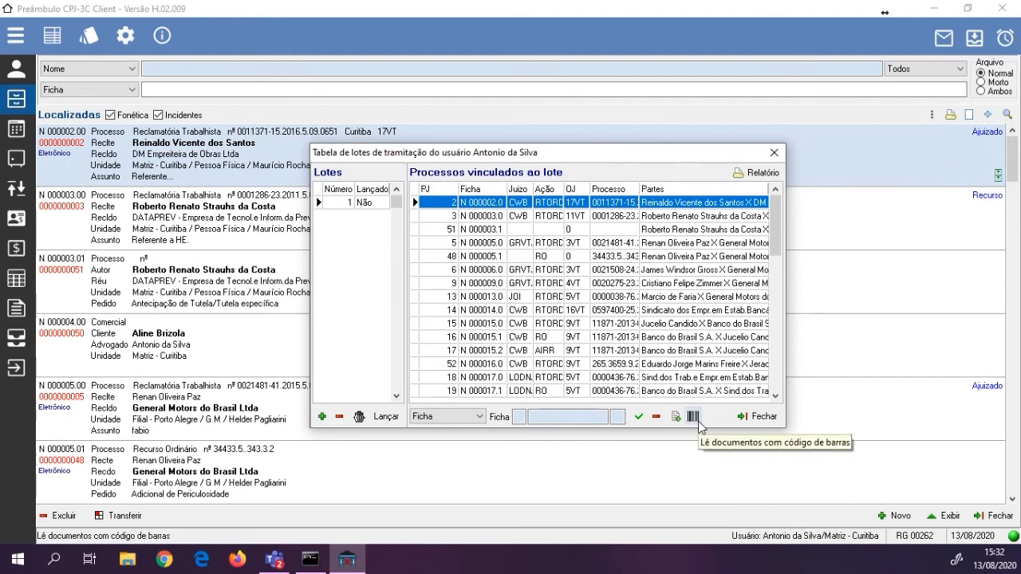
{"action": "left_click", "coordinate": [773, 152]}
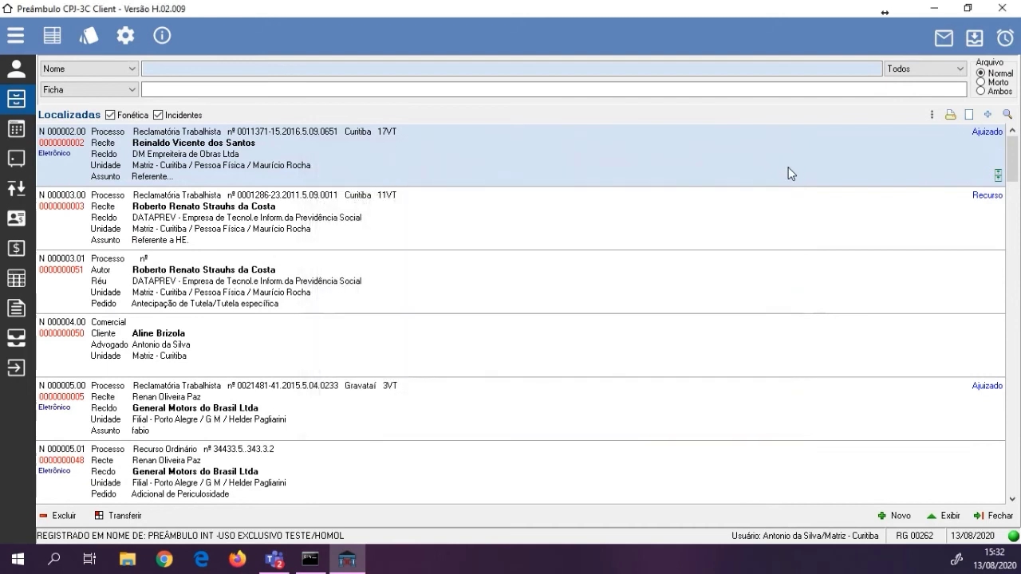
Generate the barcode of the second process in the list for pasting into a text editor
{"action": "left_click", "coordinate": [339, 230]}
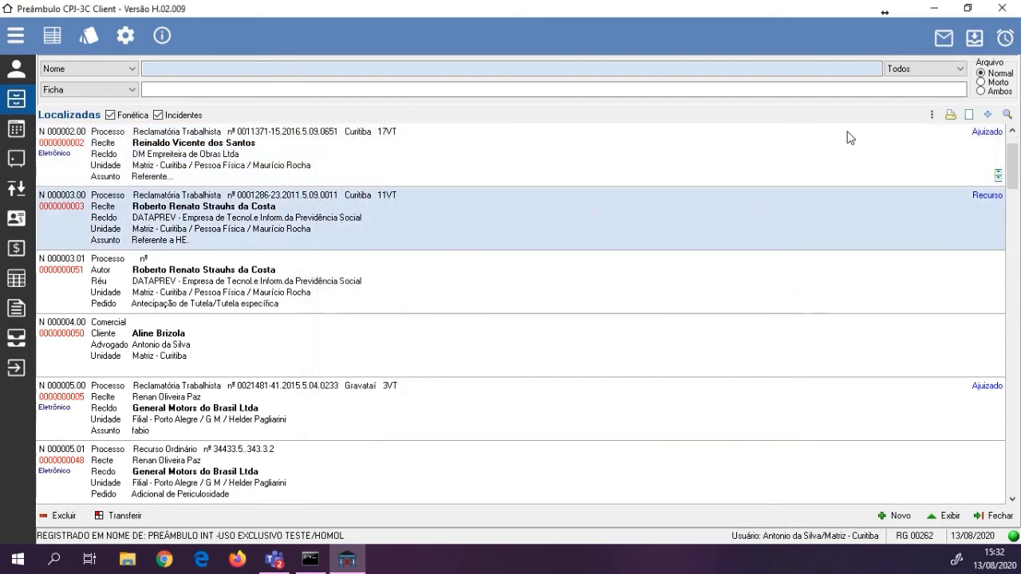
{"action": "left_click", "coordinate": [931, 115]}
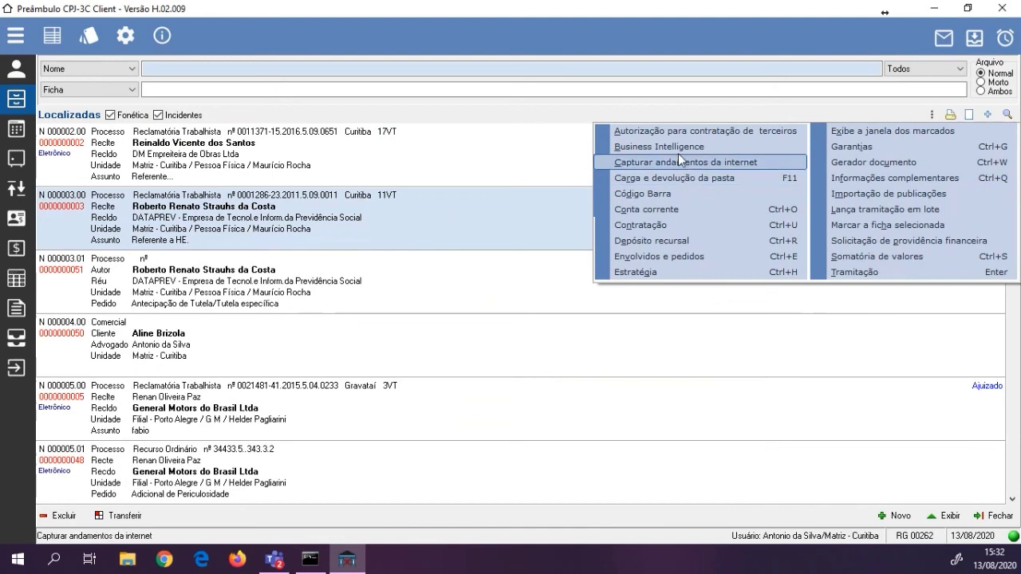
{"action": "left_click", "coordinate": [663, 197]}
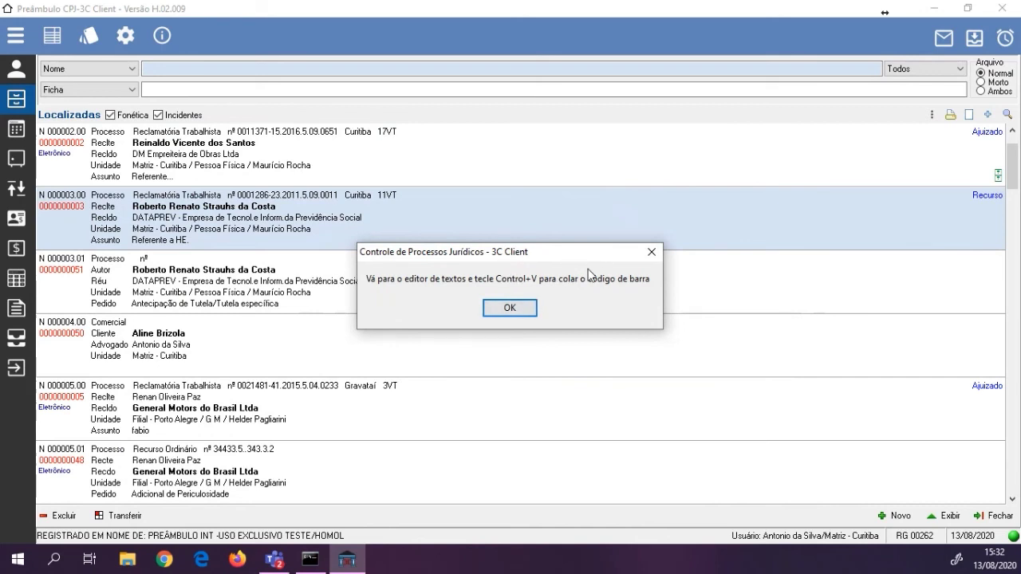
{"action": "left_click", "coordinate": [652, 252]}
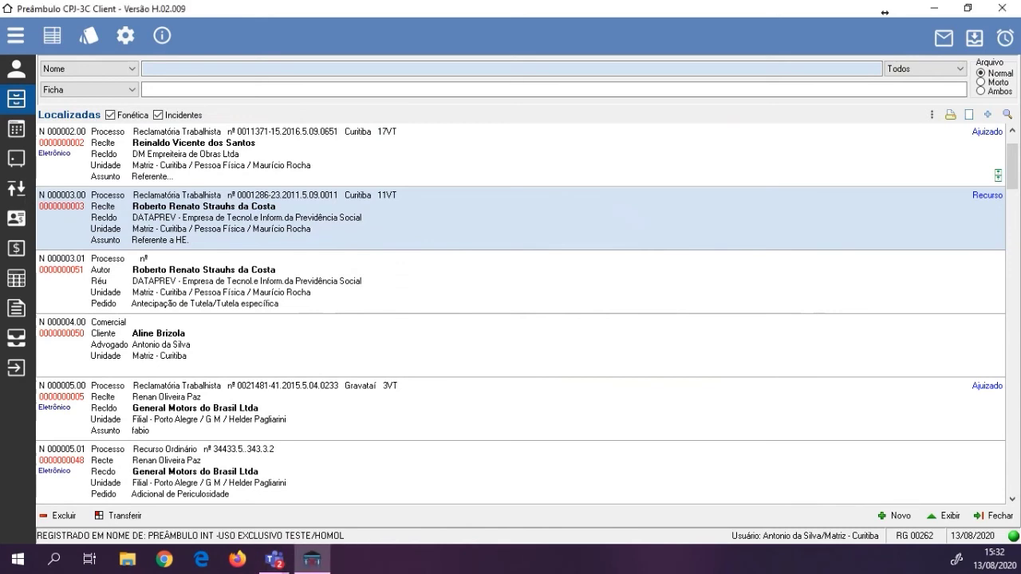
Switch to the DOCS folder in File Explorer, view the barcode in Modelo Substabelecimento1, and return to the process list
{"action": "key", "text": "alt+Tab"}
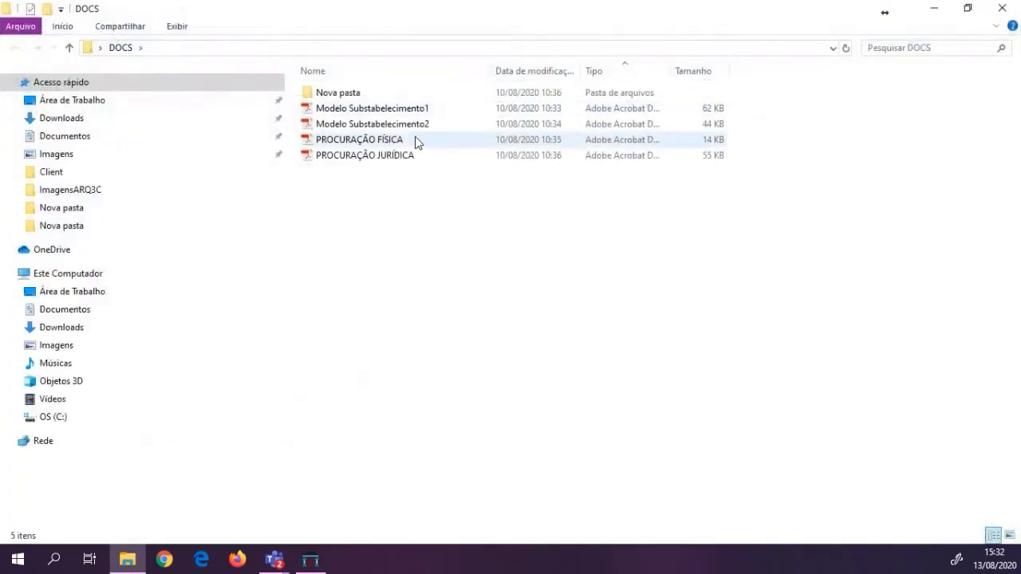
{"action": "double_click", "coordinate": [418, 110]}
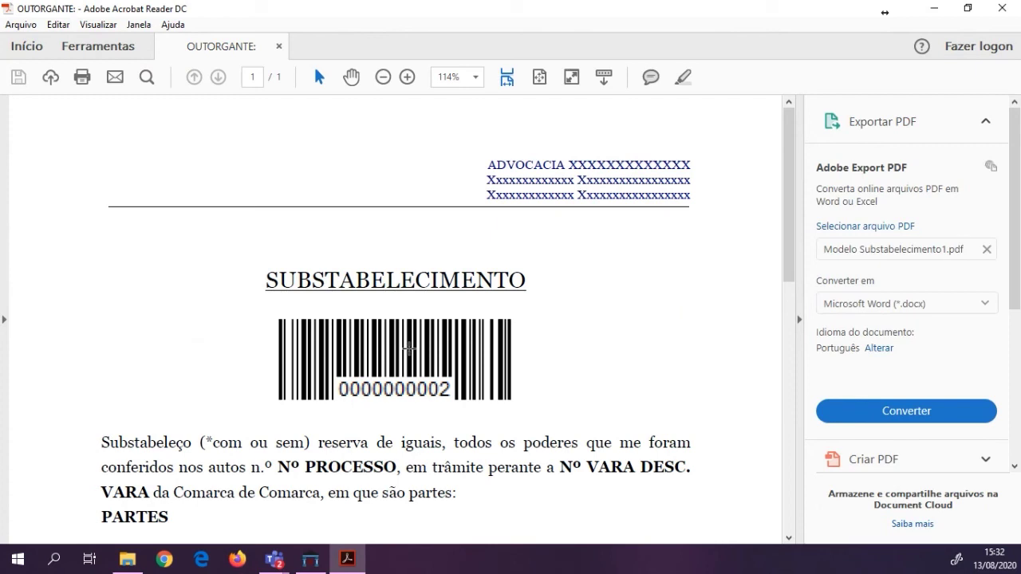
{"action": "left_click", "coordinate": [1001, 7]}
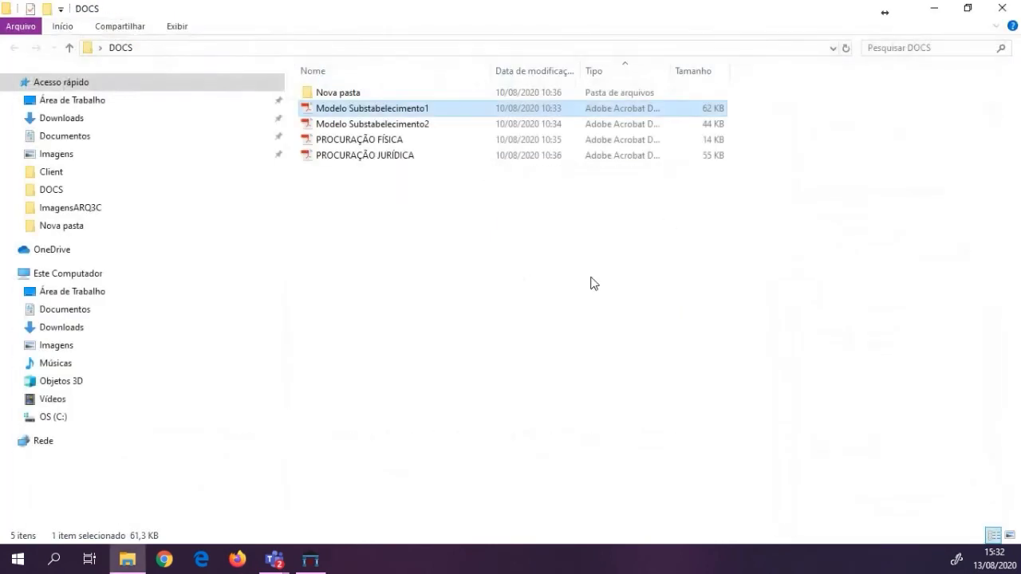
{"action": "left_click", "coordinate": [933, 8]}
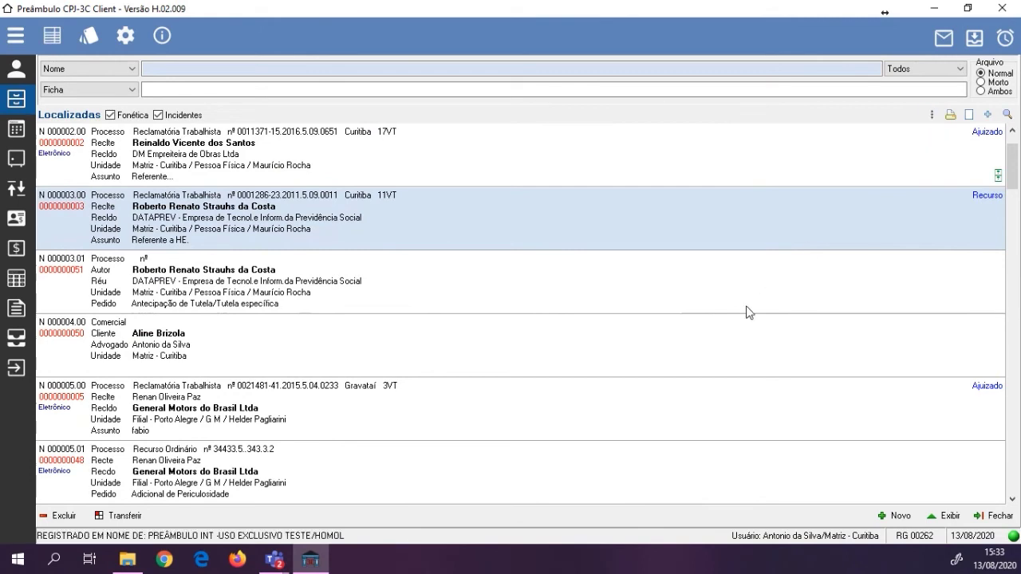
Open the first process's andamentos, start a new andamento, cancel it and return to the process list
{"action": "double_click", "coordinate": [646, 172]}
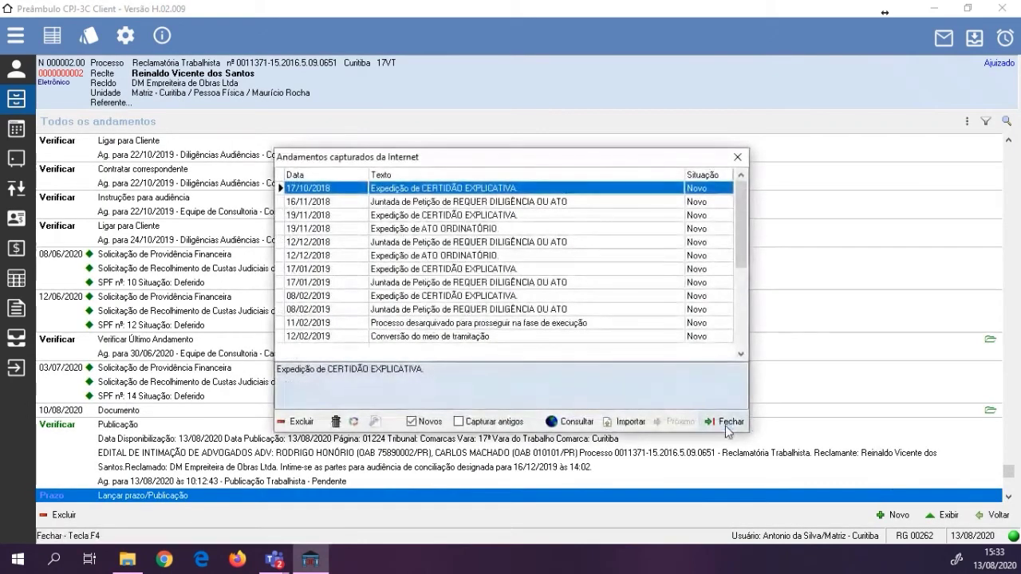
{"action": "left_click", "coordinate": [725, 422]}
{"action": "left_click", "coordinate": [895, 515]}
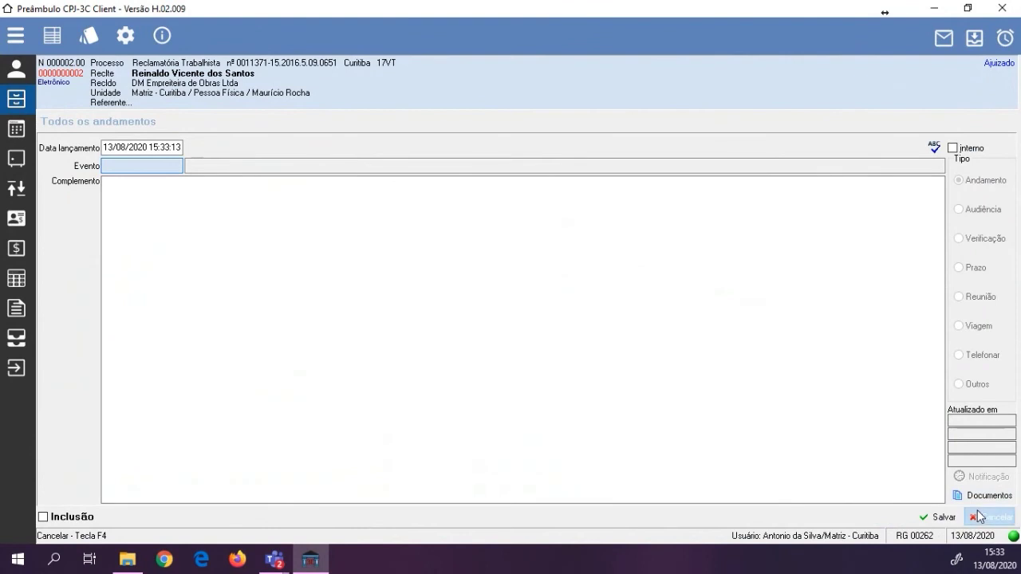
{"action": "left_click", "coordinate": [977, 516]}
{"action": "left_click", "coordinate": [997, 515]}
Reopen the batch tramitação lot table and start document identification by barcode
{"action": "left_click", "coordinate": [932, 115]}
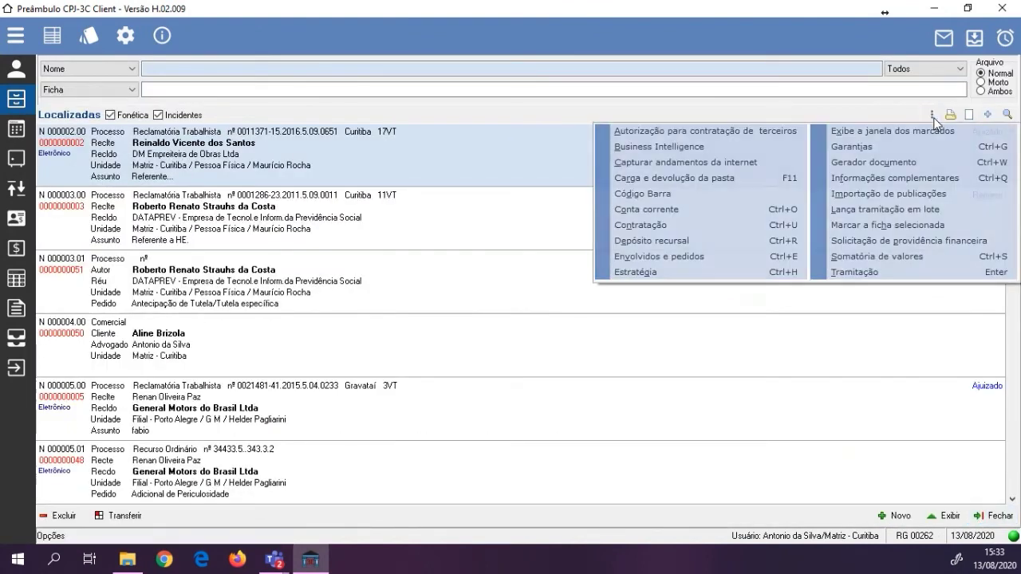
{"action": "left_click", "coordinate": [896, 209]}
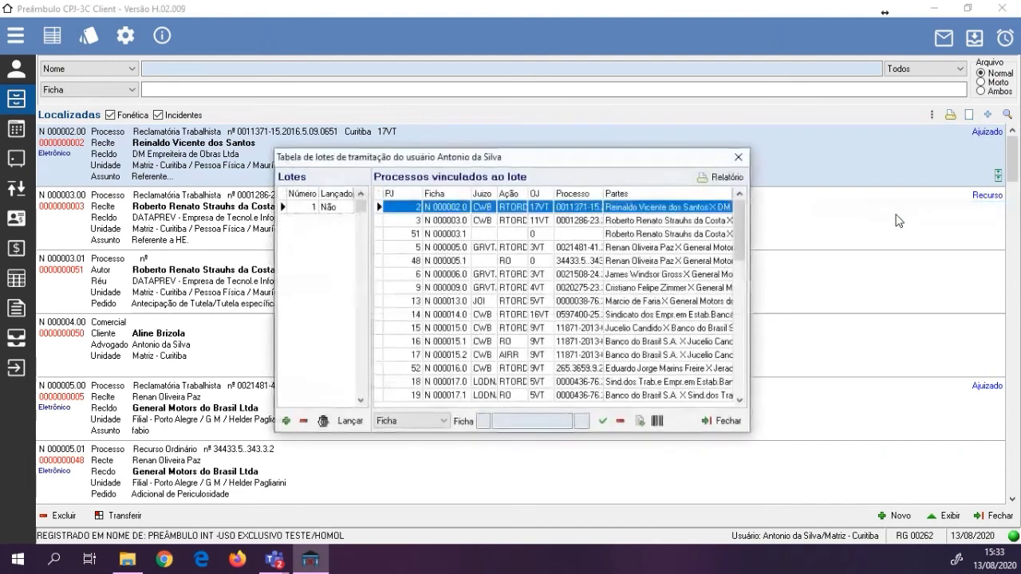
{"action": "left_click", "coordinate": [657, 422]}
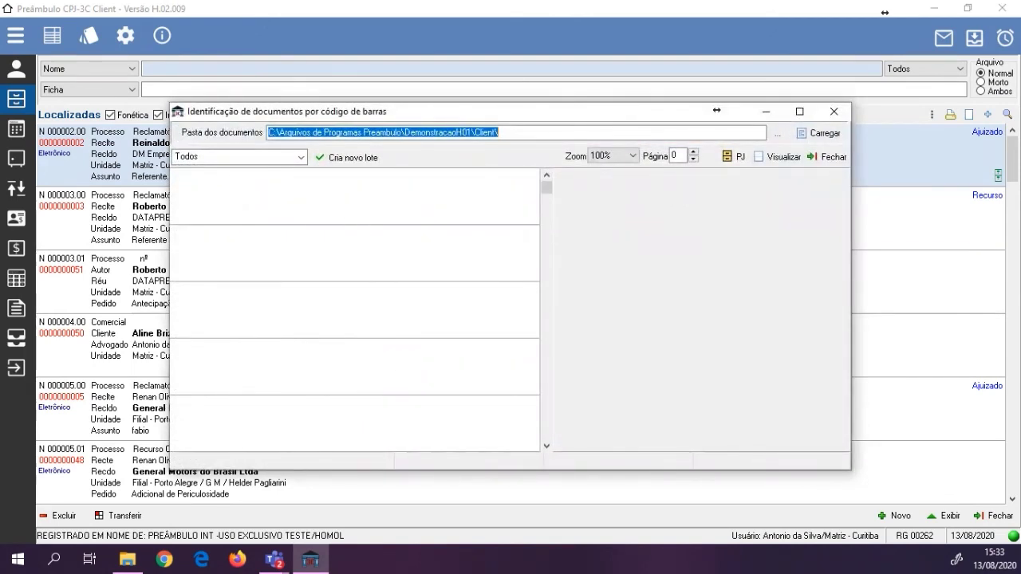
Copy the full path of the DOCS folder from File Explorer and close its window
{"action": "left_click", "coordinate": [128, 560]}
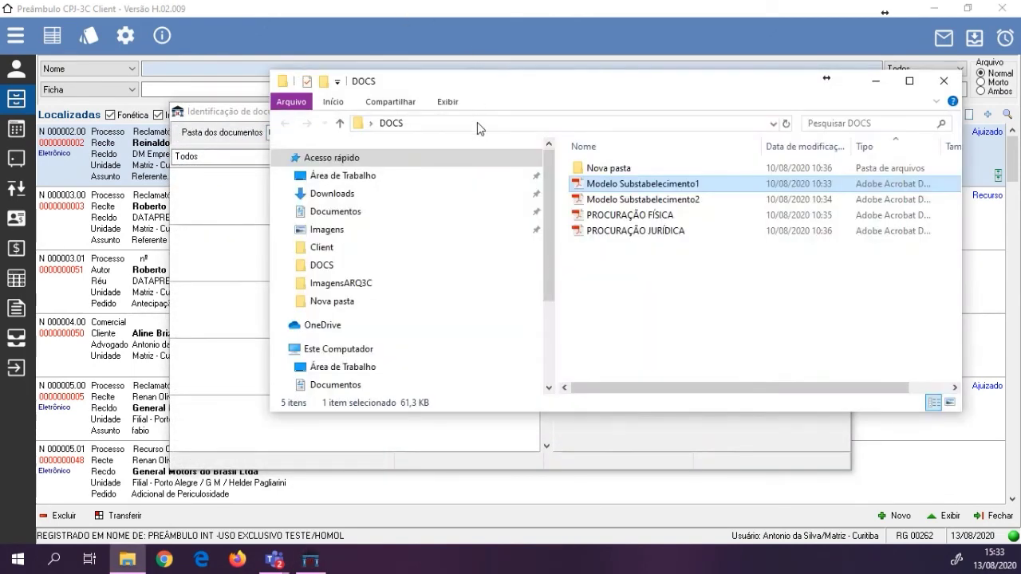
{"action": "left_click", "coordinate": [479, 123]}
{"action": "key", "text": "ctrl+c"}
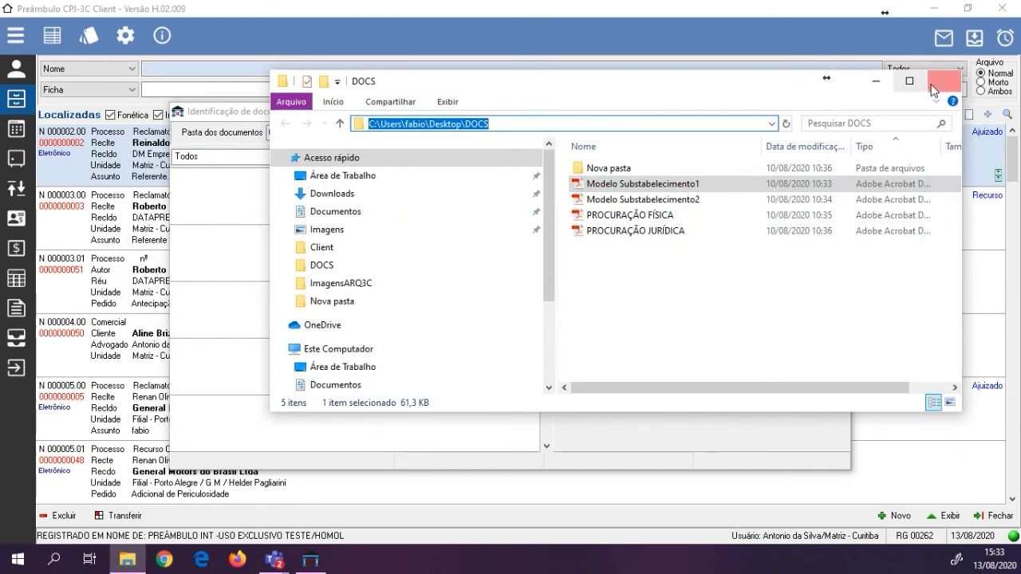
{"action": "left_click", "coordinate": [936, 89]}
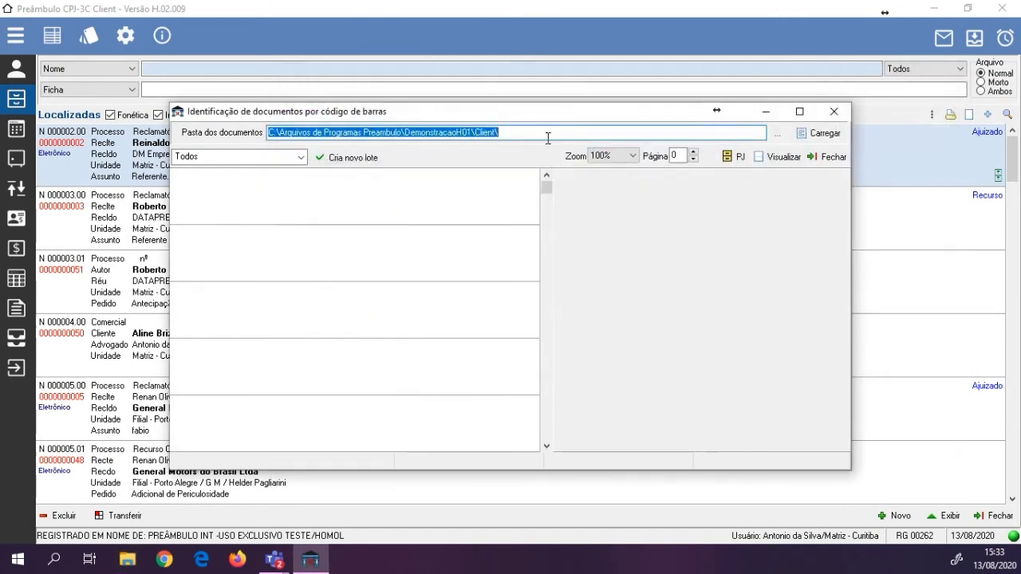
Load the documents from the copied DOCS folder path for barcode identification and create a new lot from them
{"action": "key", "text": "ctrl+v"}
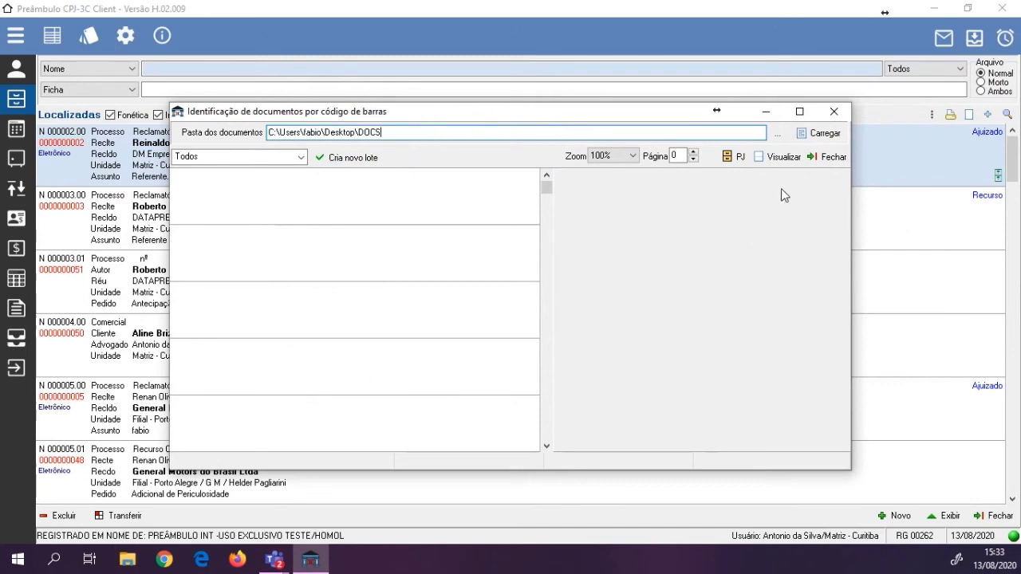
{"action": "left_click", "coordinate": [816, 139]}
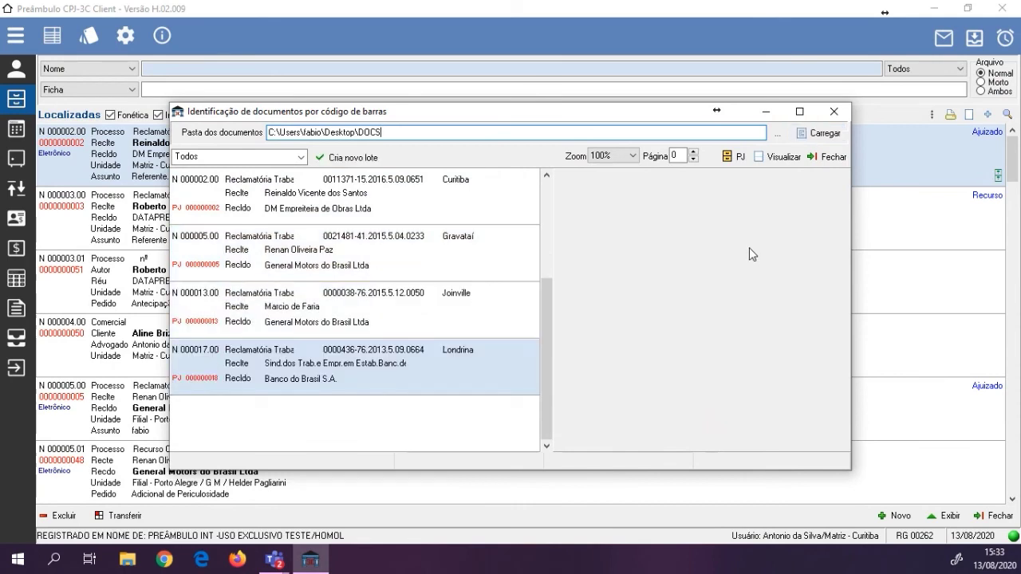
{"action": "left_click", "coordinate": [374, 160]}
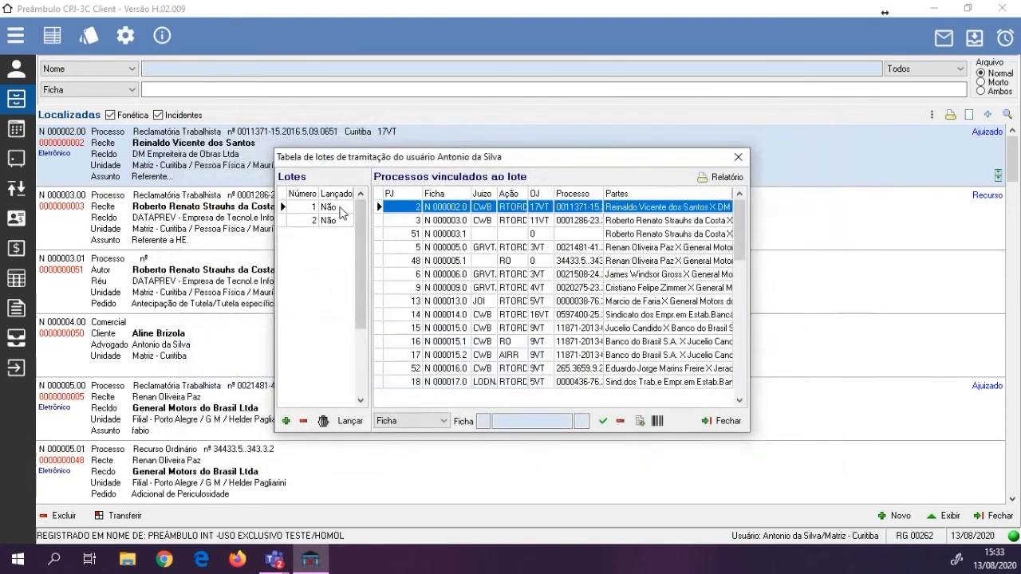
Compare the processes in lots 1 and 2, view the batch tramitação form for lot 2, and close it and the lot table without posting
{"action": "left_click", "coordinate": [340, 209]}
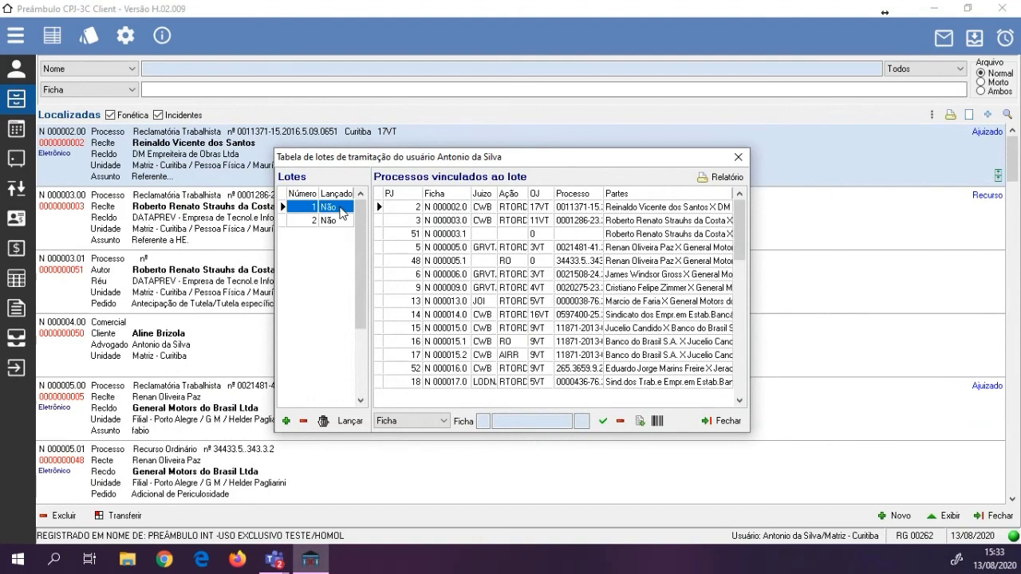
{"action": "left_click", "coordinate": [333, 223]}
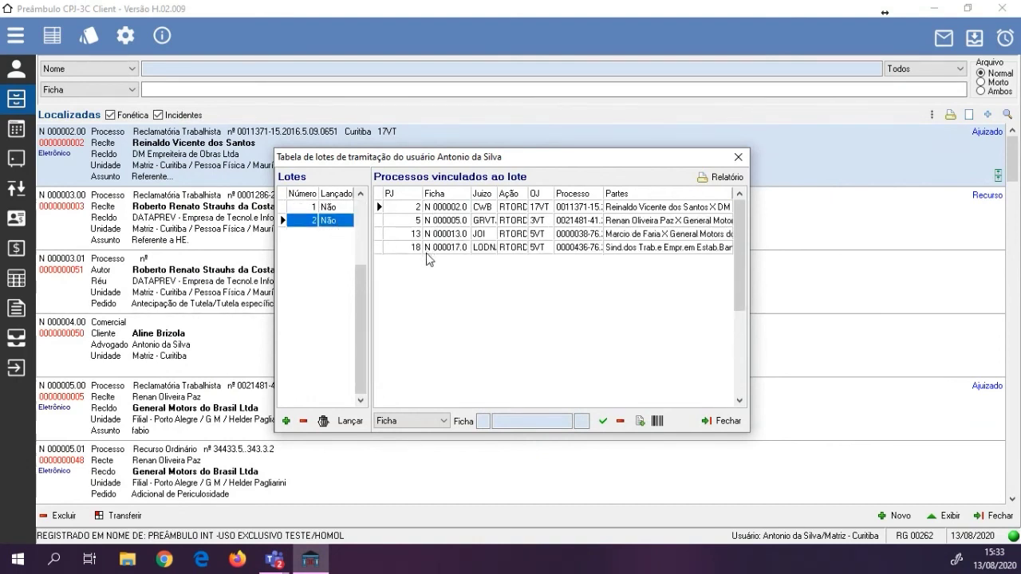
{"action": "left_click", "coordinate": [348, 421]}
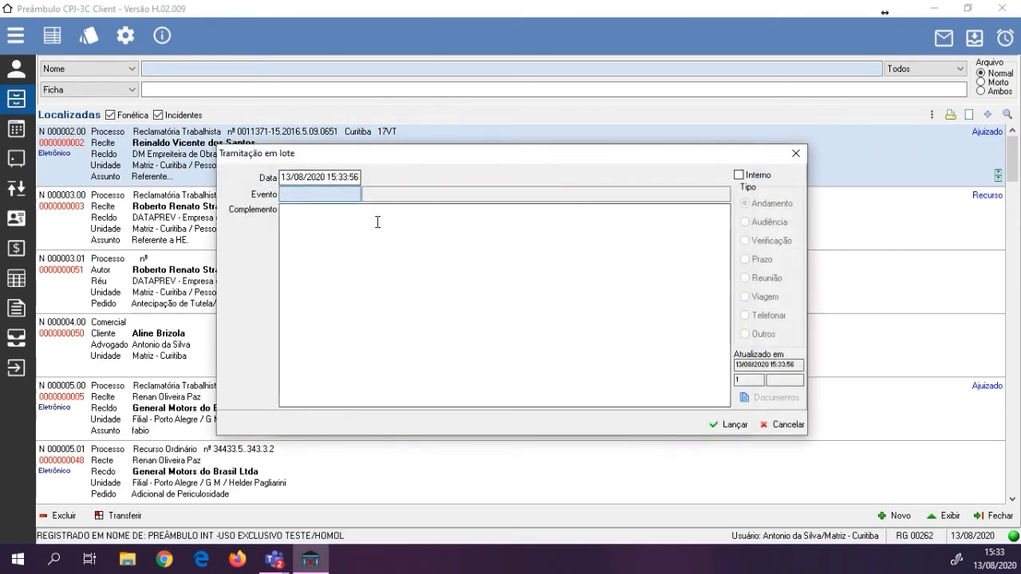
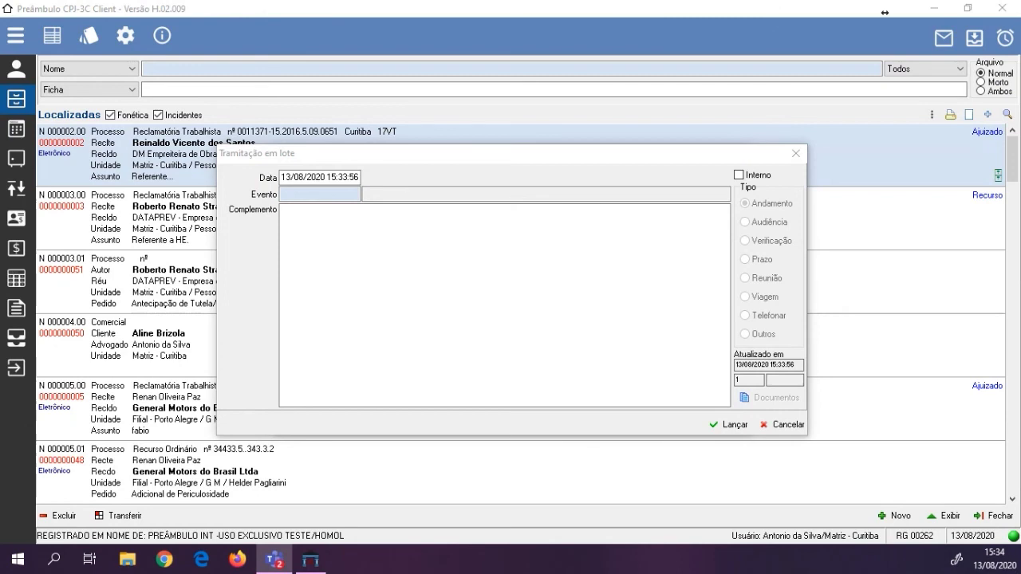
{"action": "left_click", "coordinate": [795, 153]}
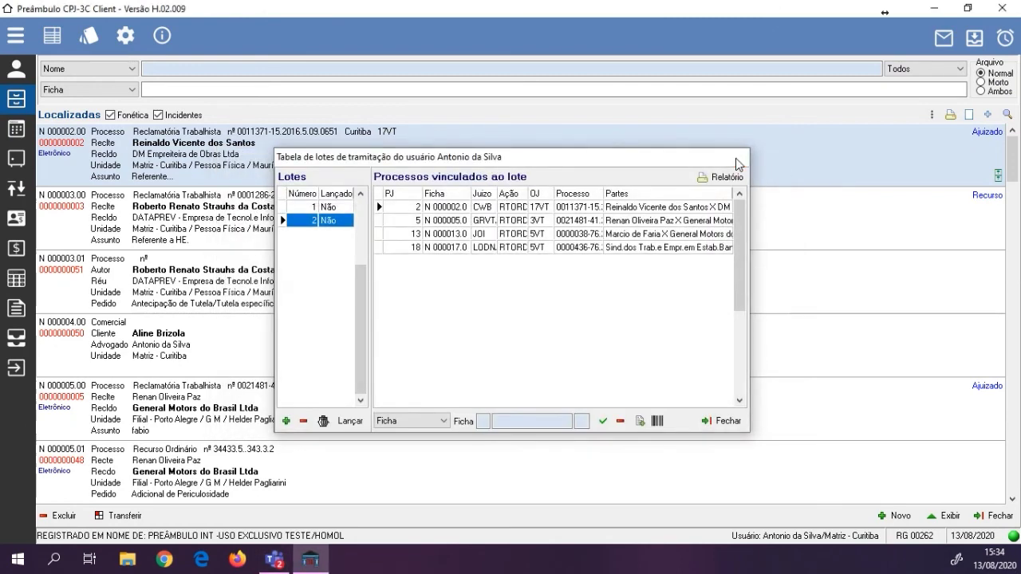
{"action": "left_click", "coordinate": [737, 158]}
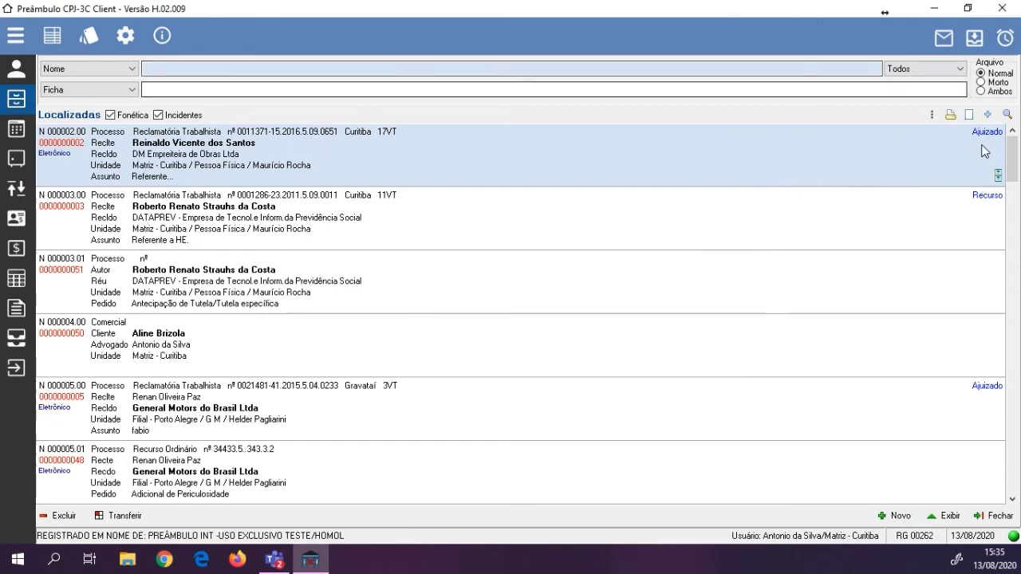
View the layout of the Relatório simplificado model in the report generator, cancel the editing and close the generator
{"action": "left_click", "coordinate": [949, 118]}
{"action": "scroll", "coordinate": [513, 275], "scroll_direction": "down", "scroll_amount": 10}
{"action": "scroll", "coordinate": [519, 281], "scroll_direction": "down", "scroll_amount": 6}
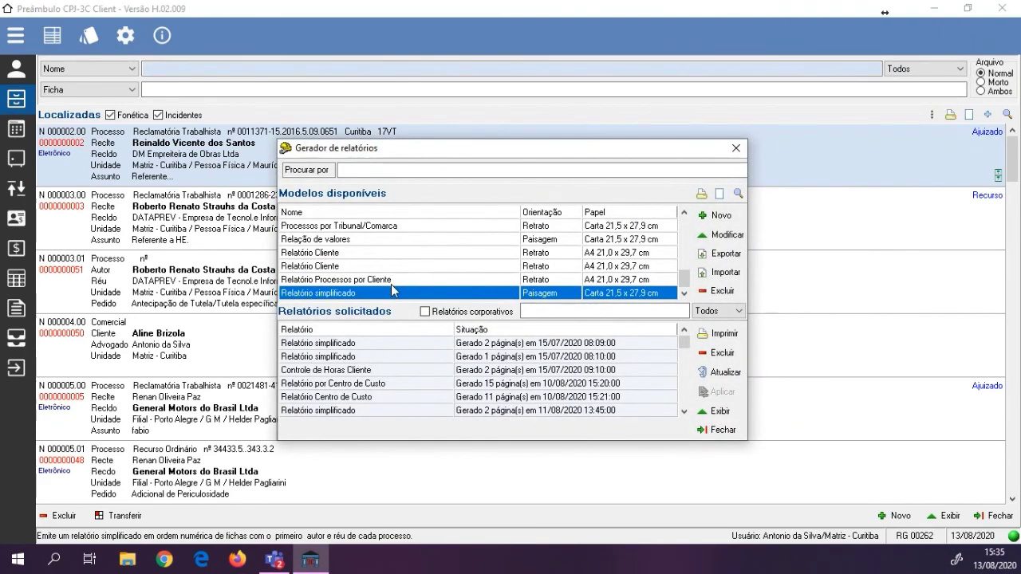
{"action": "left_click", "coordinate": [720, 237]}
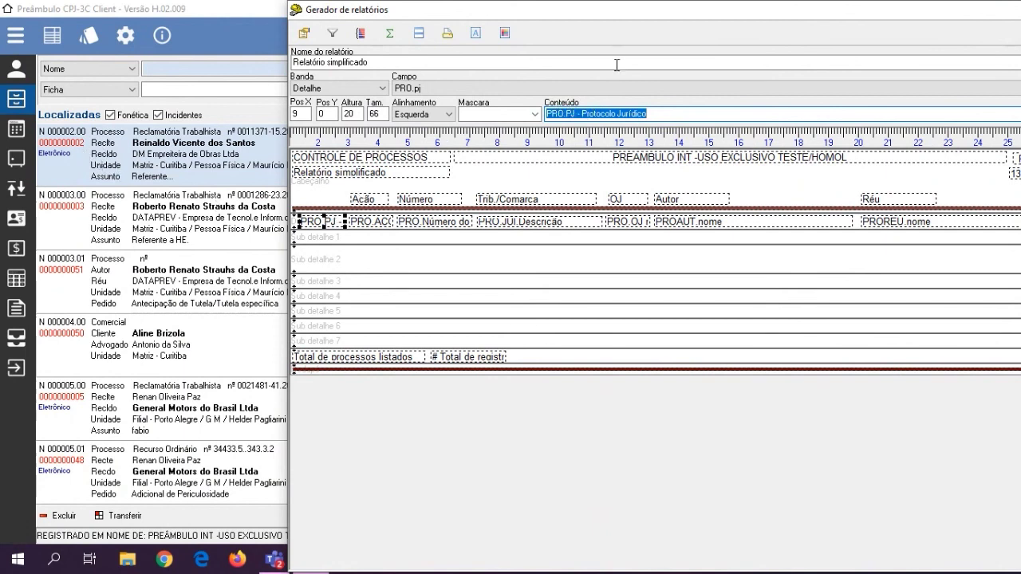
{"action": "left_click_drag", "start_coordinate": [713, 16], "coordinate": [491, 78]}
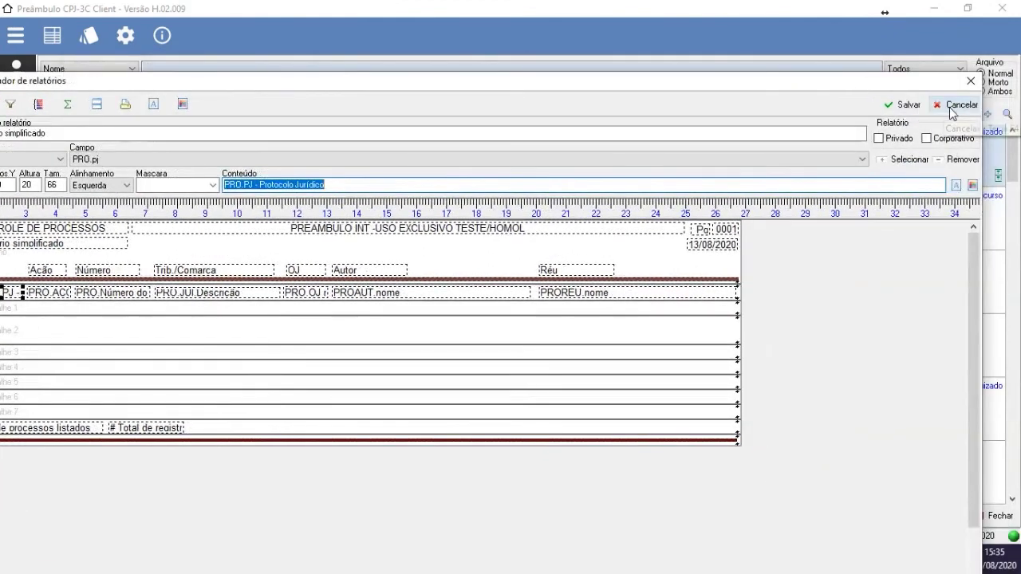
{"action": "left_click", "coordinate": [953, 105]}
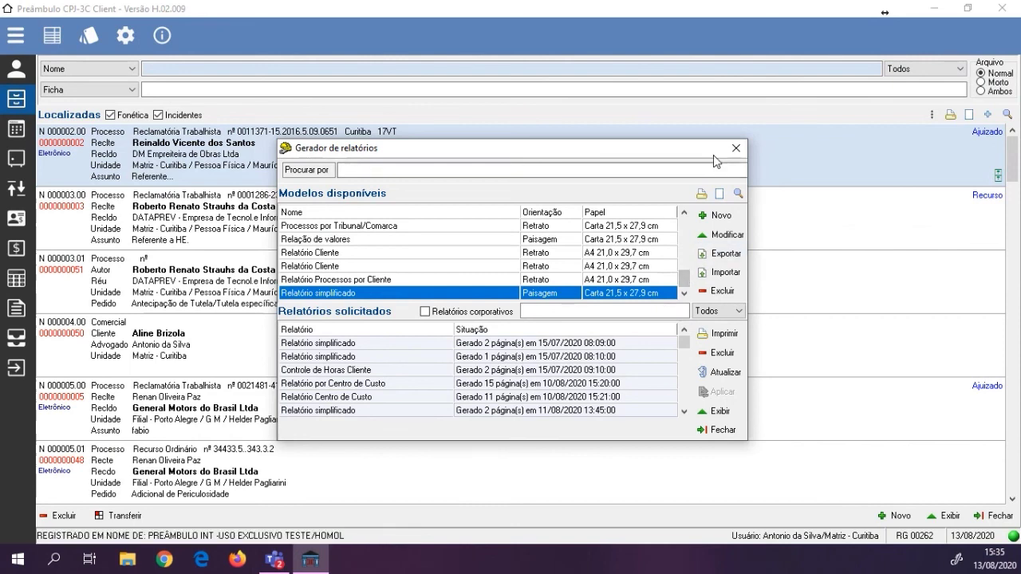
{"action": "left_click", "coordinate": [736, 147]}
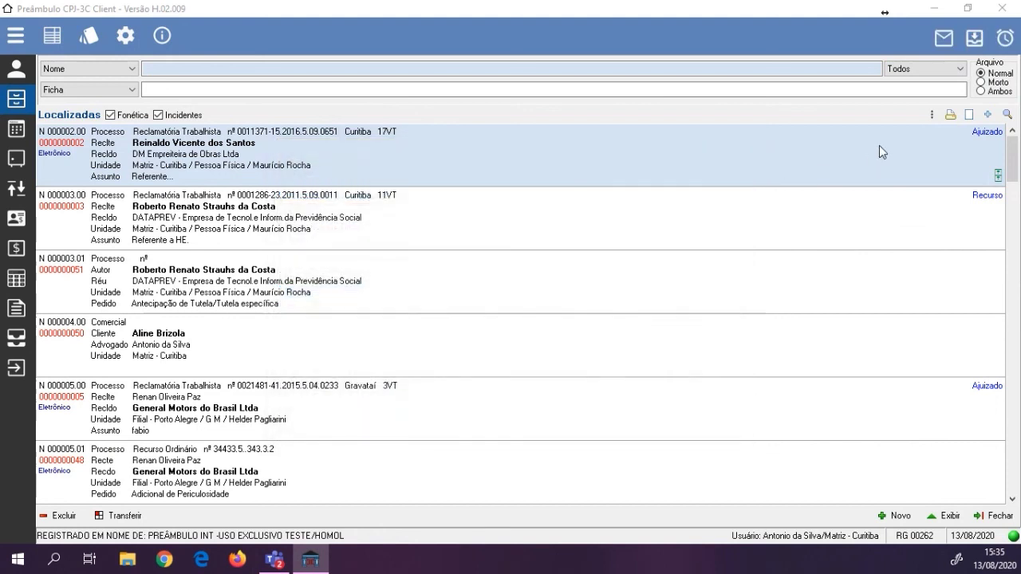
Reopen the batch tramitação lot table, view the processes linked to lot 2 and close the table
{"action": "left_click", "coordinate": [931, 115]}
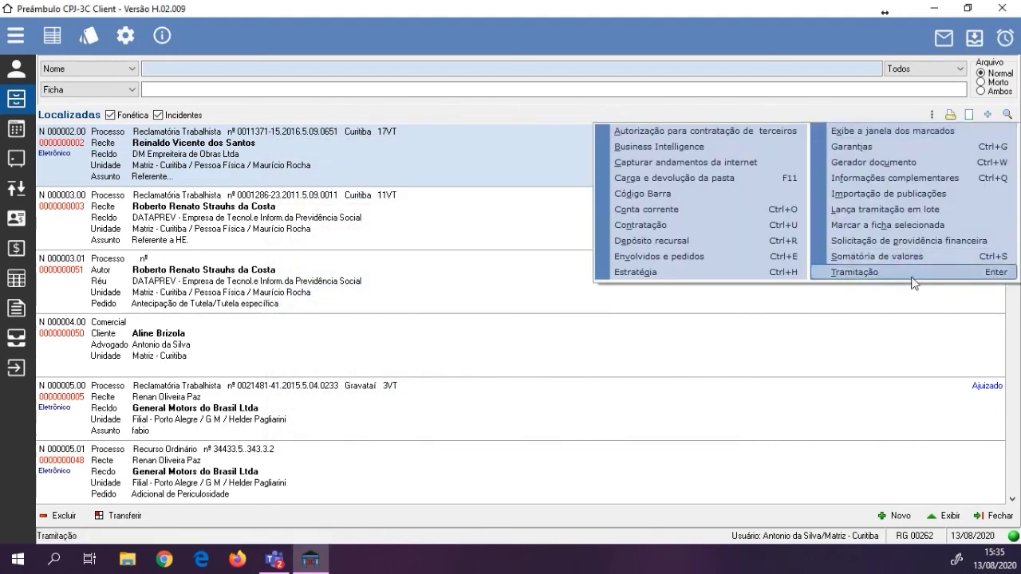
{"action": "left_click", "coordinate": [899, 212]}
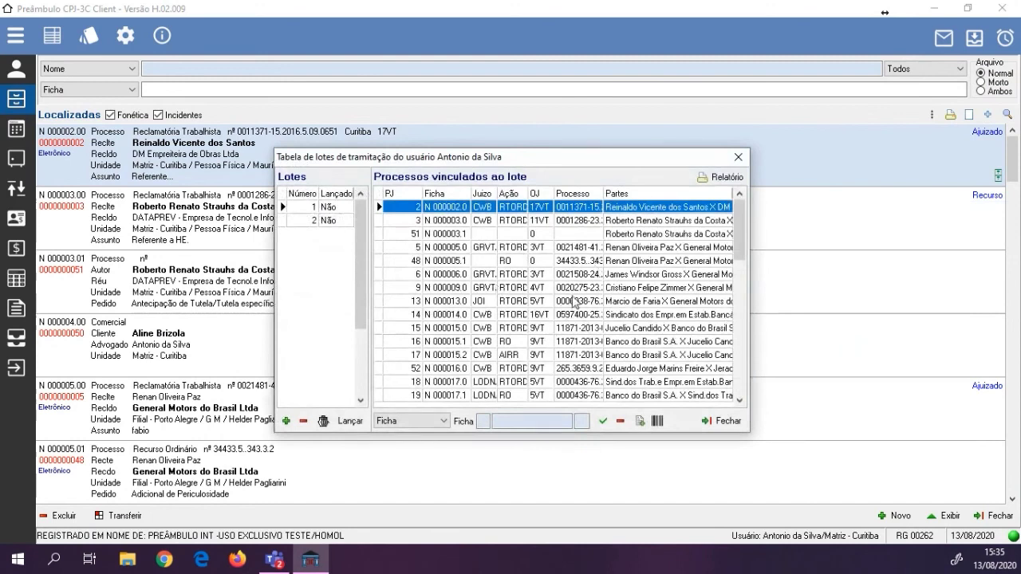
{"action": "left_click", "coordinate": [330, 222]}
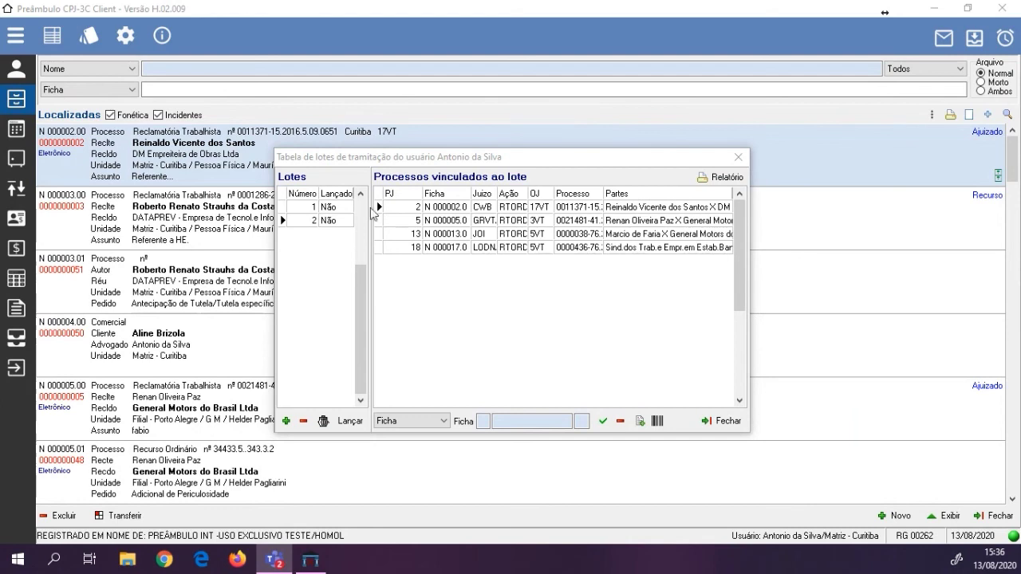
{"action": "left_click", "coordinate": [737, 158]}
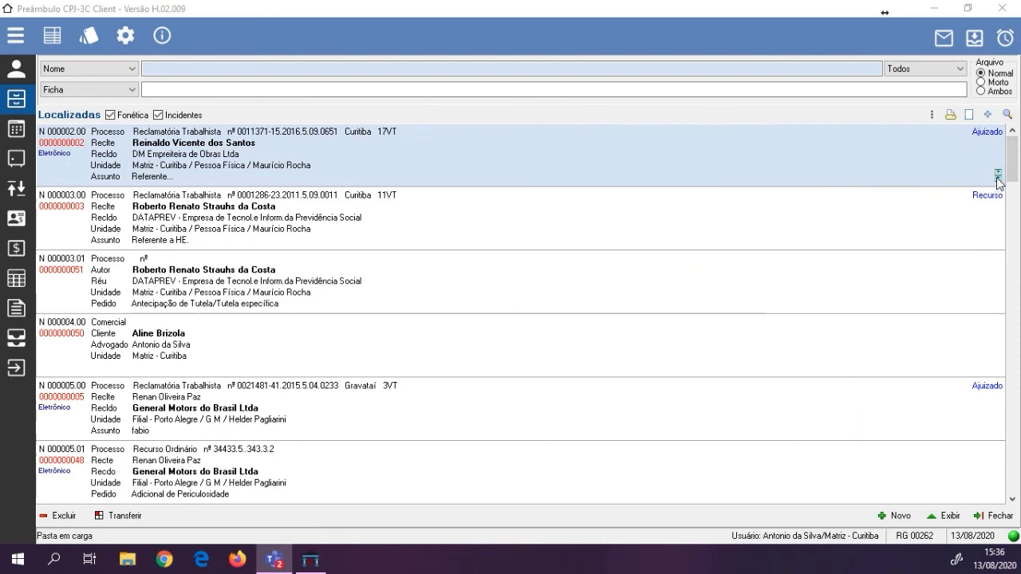
Open Carga e devolução de pastas for process N 000005.00
{"action": "mouse_move", "coordinate": [997, 182]}
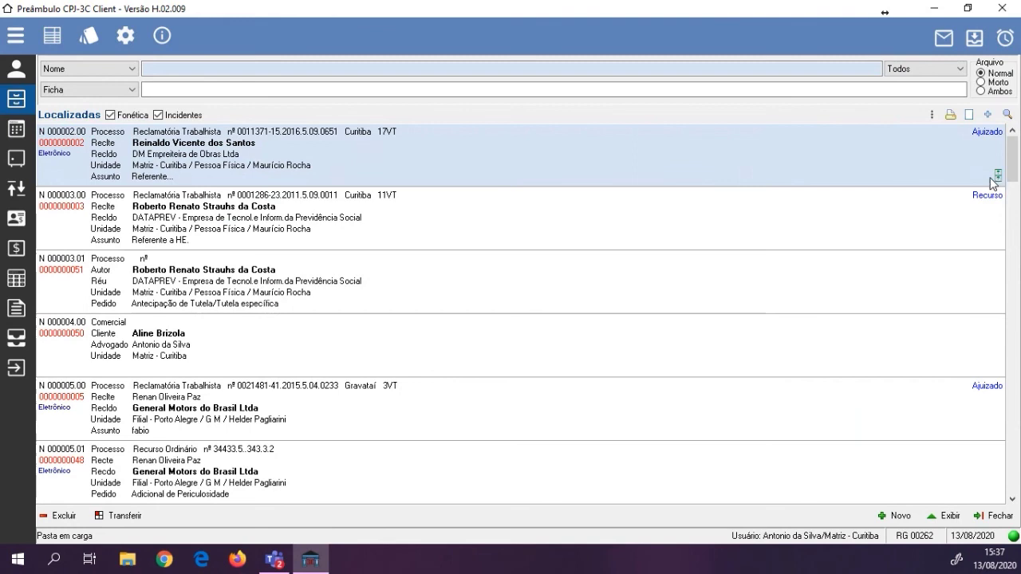
{"action": "left_click", "coordinate": [561, 374]}
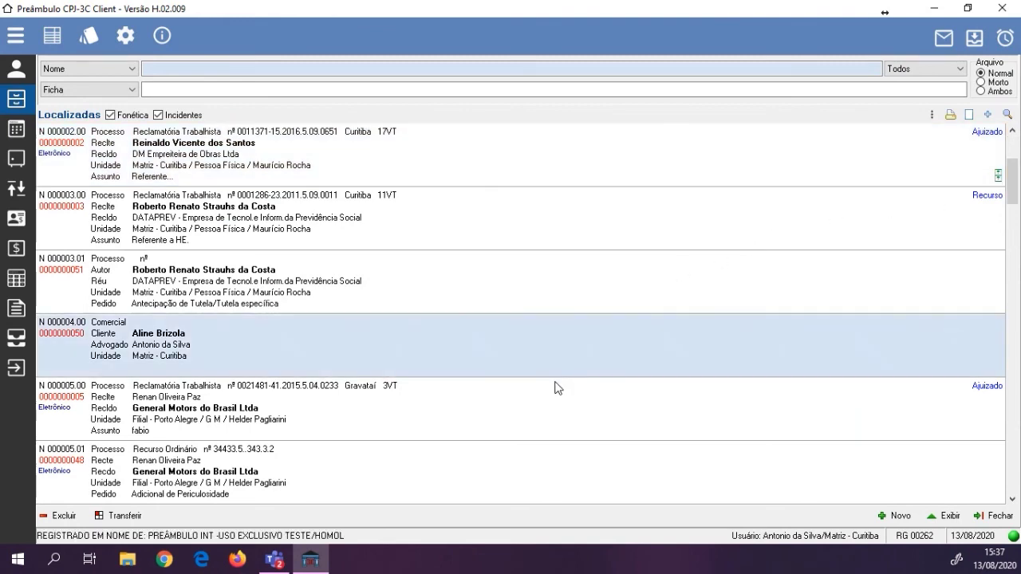
{"action": "left_click", "coordinate": [553, 388]}
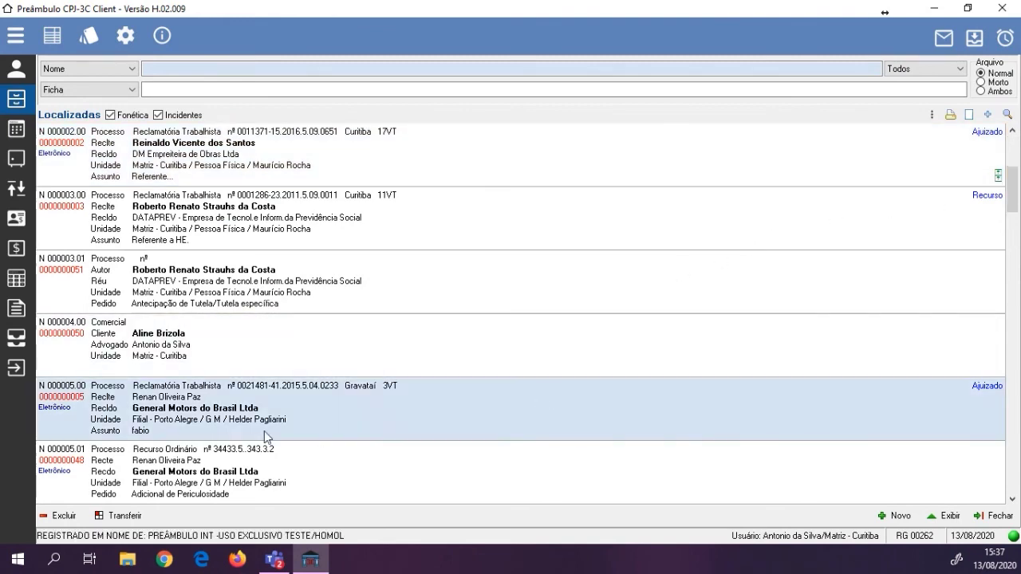
{"action": "left_click", "coordinate": [931, 115]}
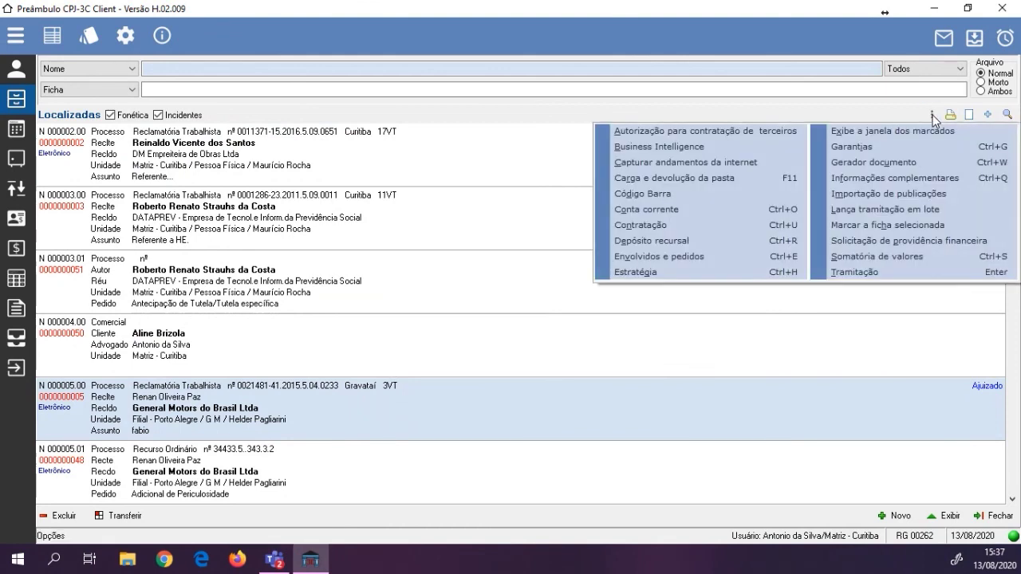
{"action": "left_click", "coordinate": [743, 176]}
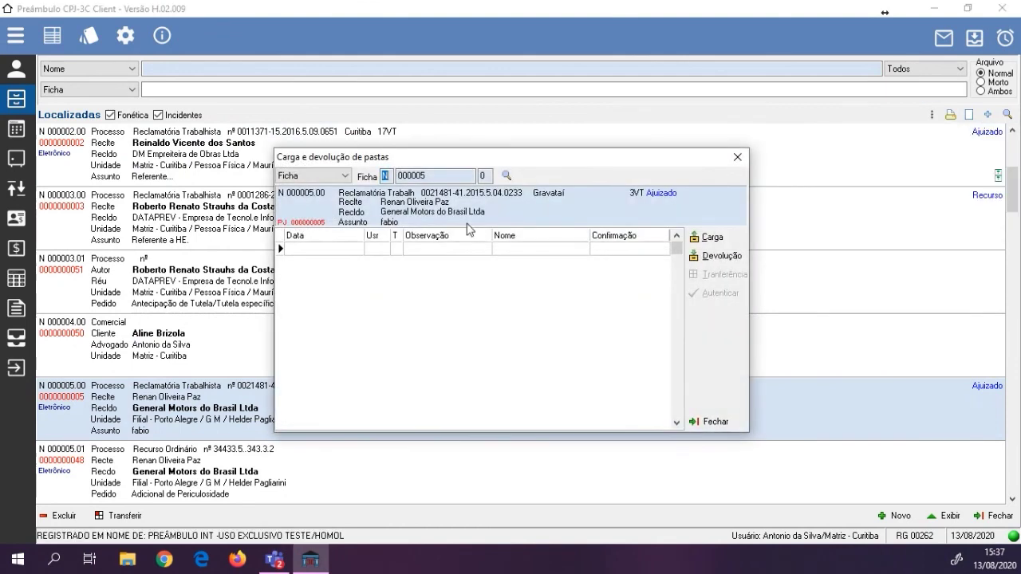
Register a carga of the folder to a person from category 1 with the observation "prazo" and return to the process list
{"action": "left_click", "coordinate": [702, 239]}
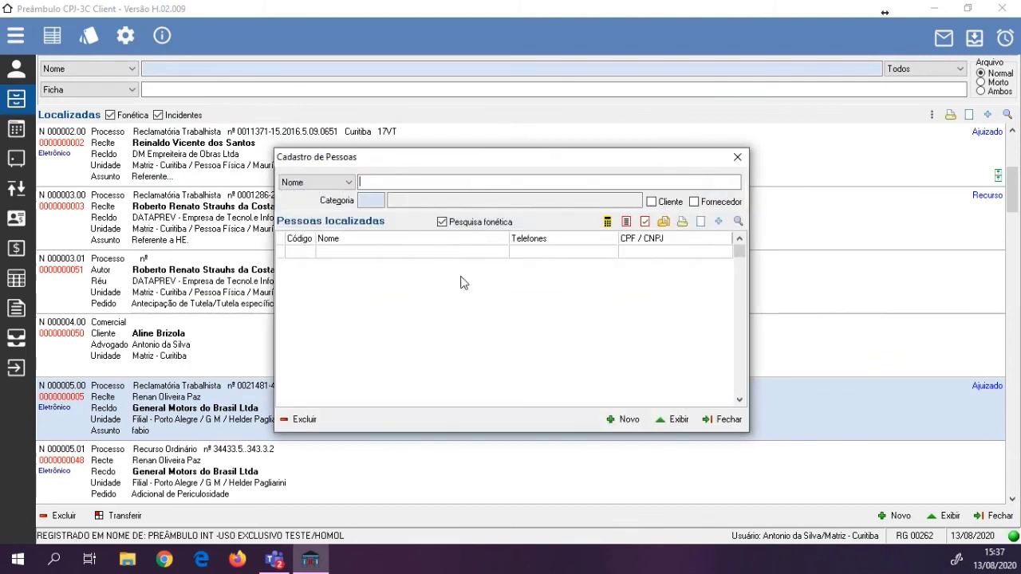
{"action": "left_click", "coordinate": [371, 201]}
{"action": "type", "text": "1"}
{"action": "key", "text": "Tab"}
{"action": "double_click", "coordinate": [371, 267]}
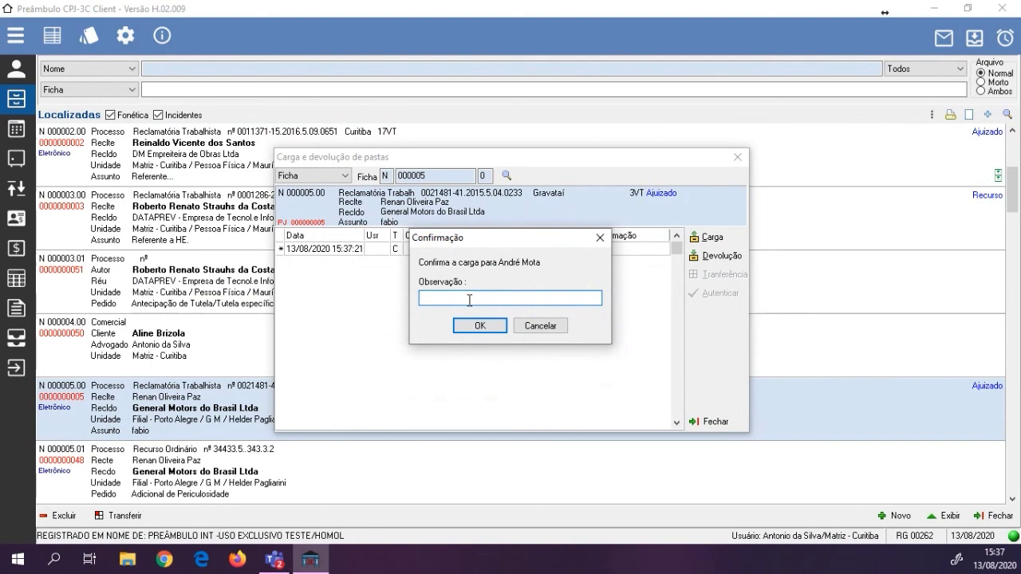
{"action": "type", "text": "prazo"}
{"action": "left_click", "coordinate": [474, 326]}
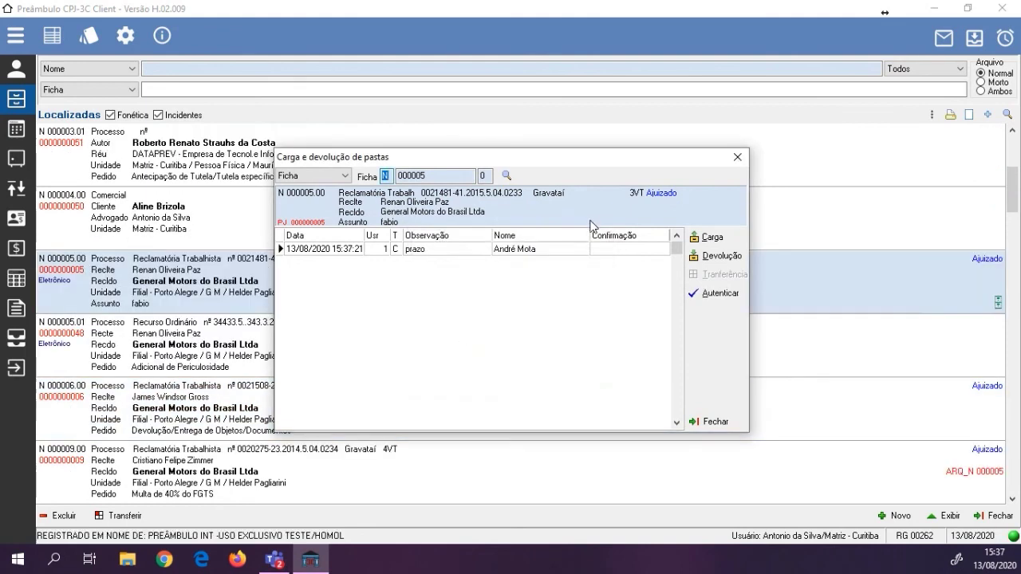
{"action": "left_click", "coordinate": [736, 157]}
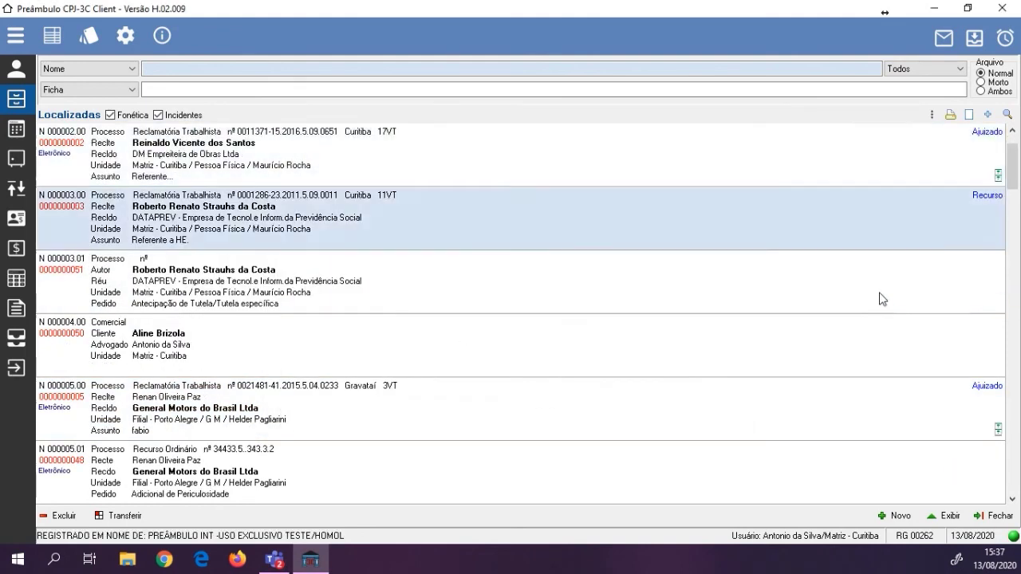
{"action": "left_click", "coordinate": [989, 309]}
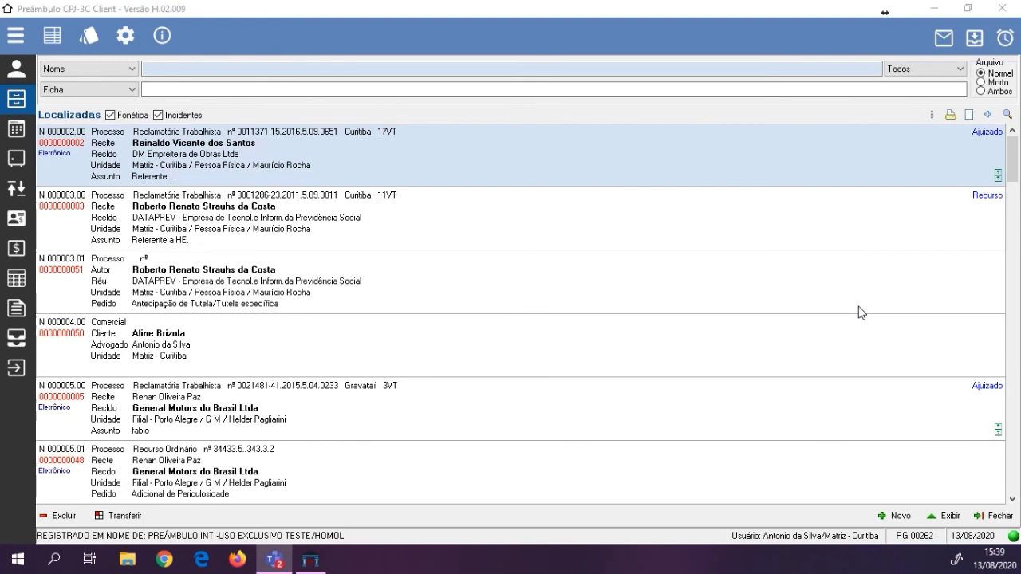
{"action": "left_click", "coordinate": [718, 302]}
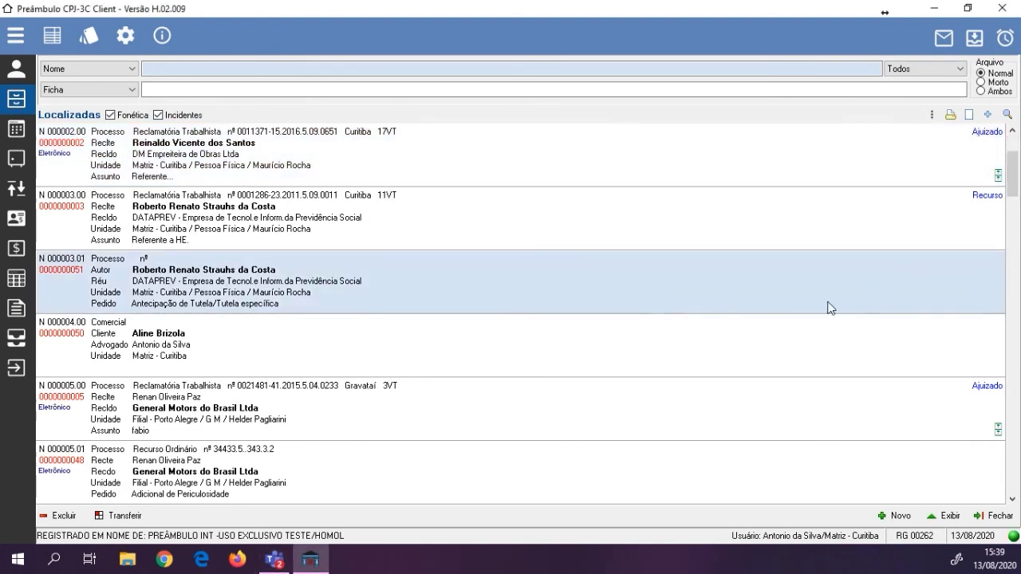
View the settings options and the Encaminhamento de e-mail automático window, and close it without changes
{"action": "left_click", "coordinate": [123, 40]}
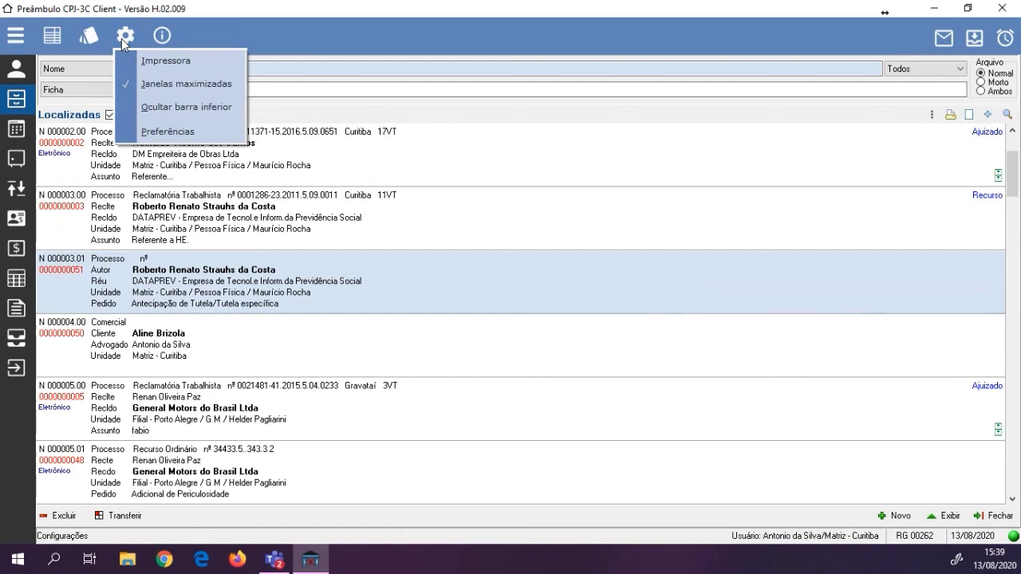
{"action": "mouse_move", "coordinate": [91, 38]}
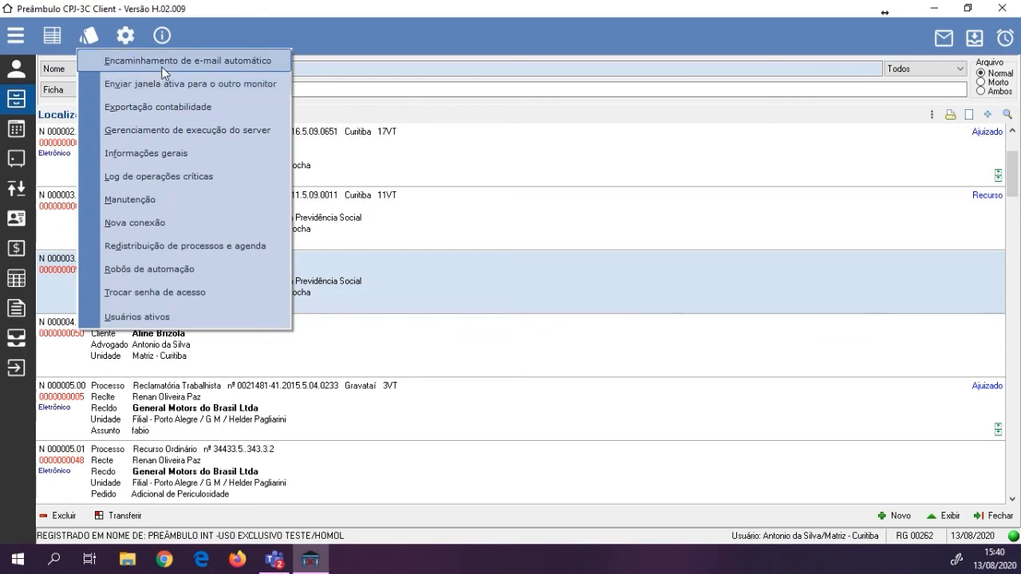
{"action": "left_click", "coordinate": [165, 62]}
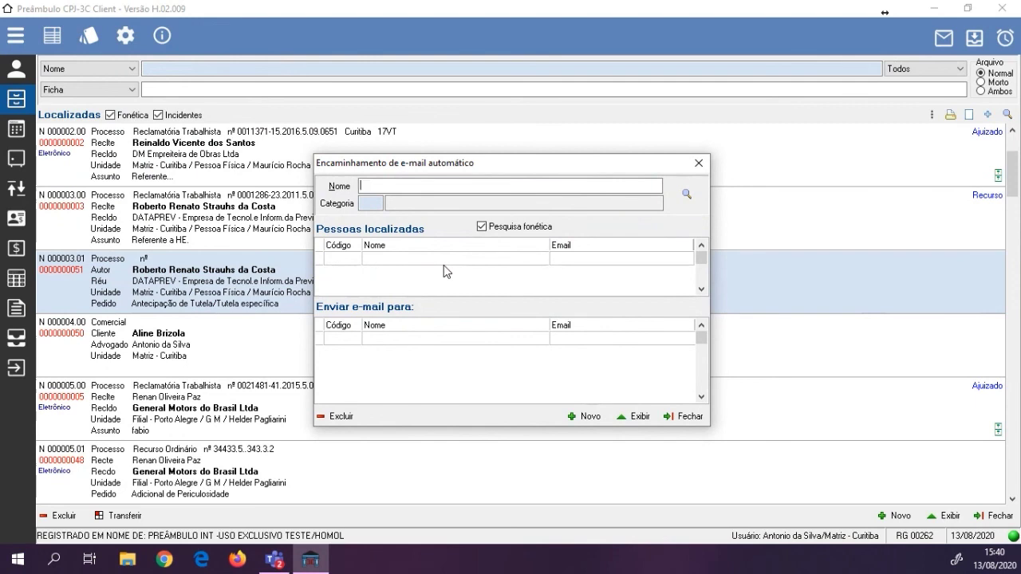
{"action": "left_click", "coordinate": [693, 416]}
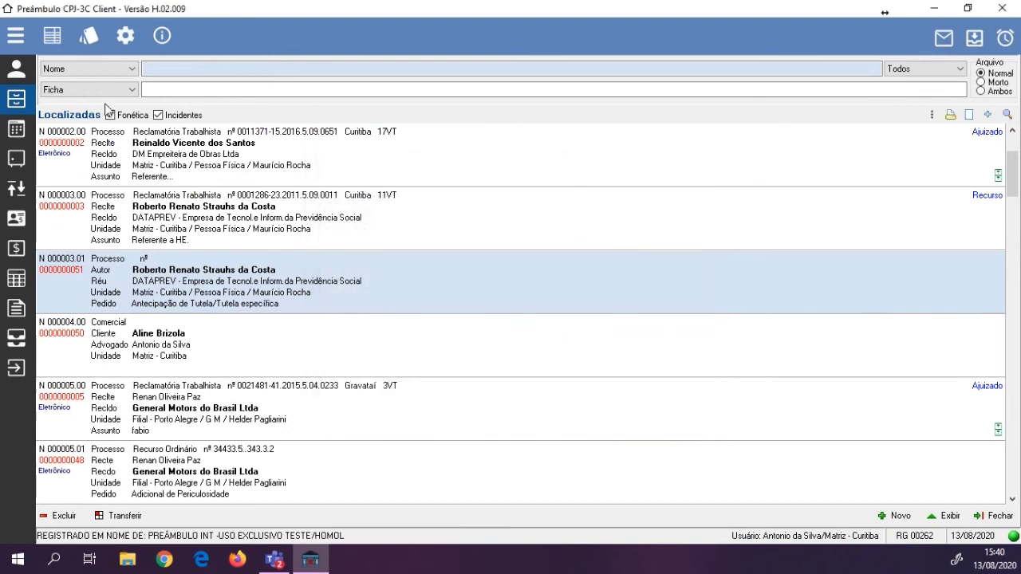